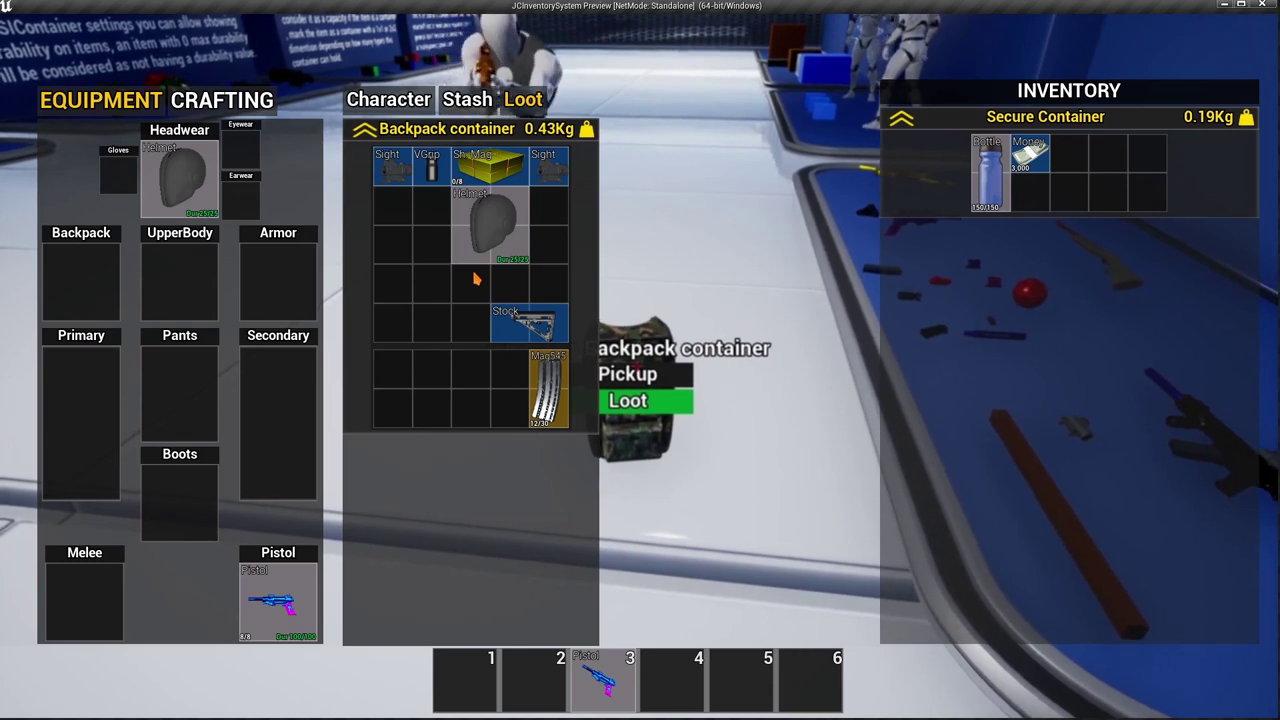
- Move the Money stack from the Secure Container into the backpack on the floor, and pick up the backpack
{"action": "scroll", "coordinate": [476, 279], "scroll_direction": "up", "scroll_amount": 1}
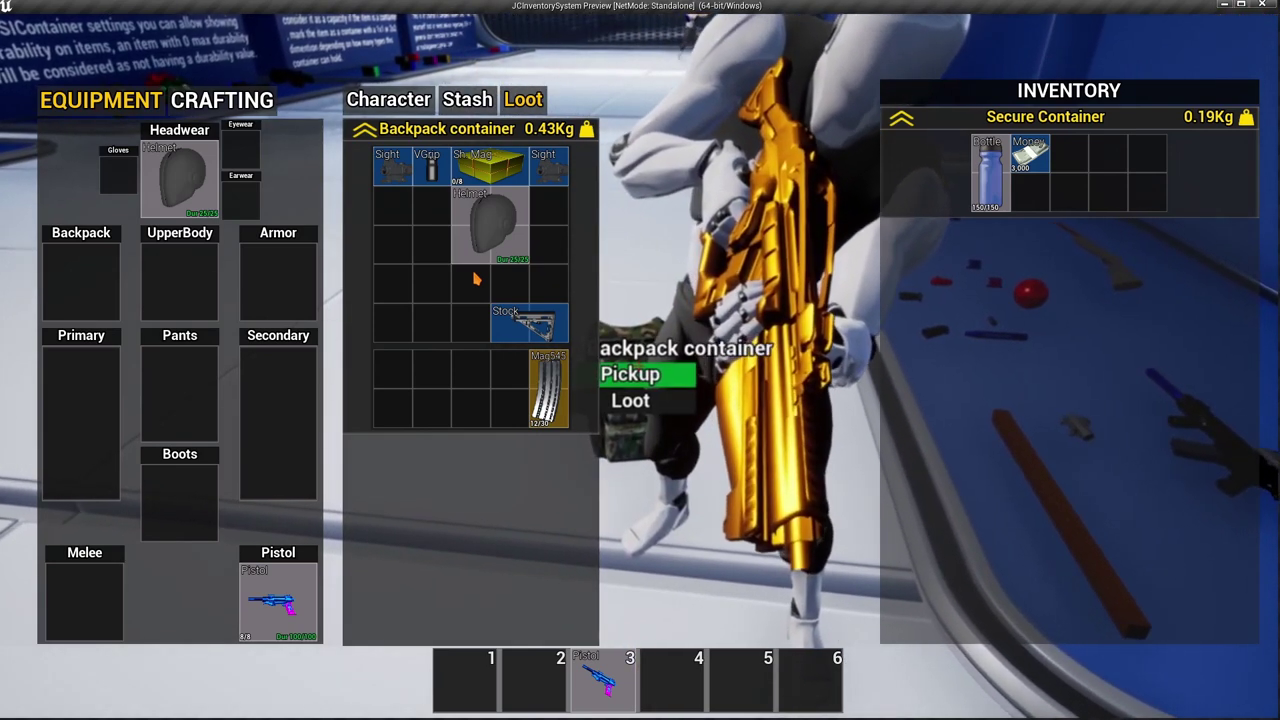
{"action": "left_click_drag", "start_coordinate": [1029, 153], "coordinate": [398, 210]}
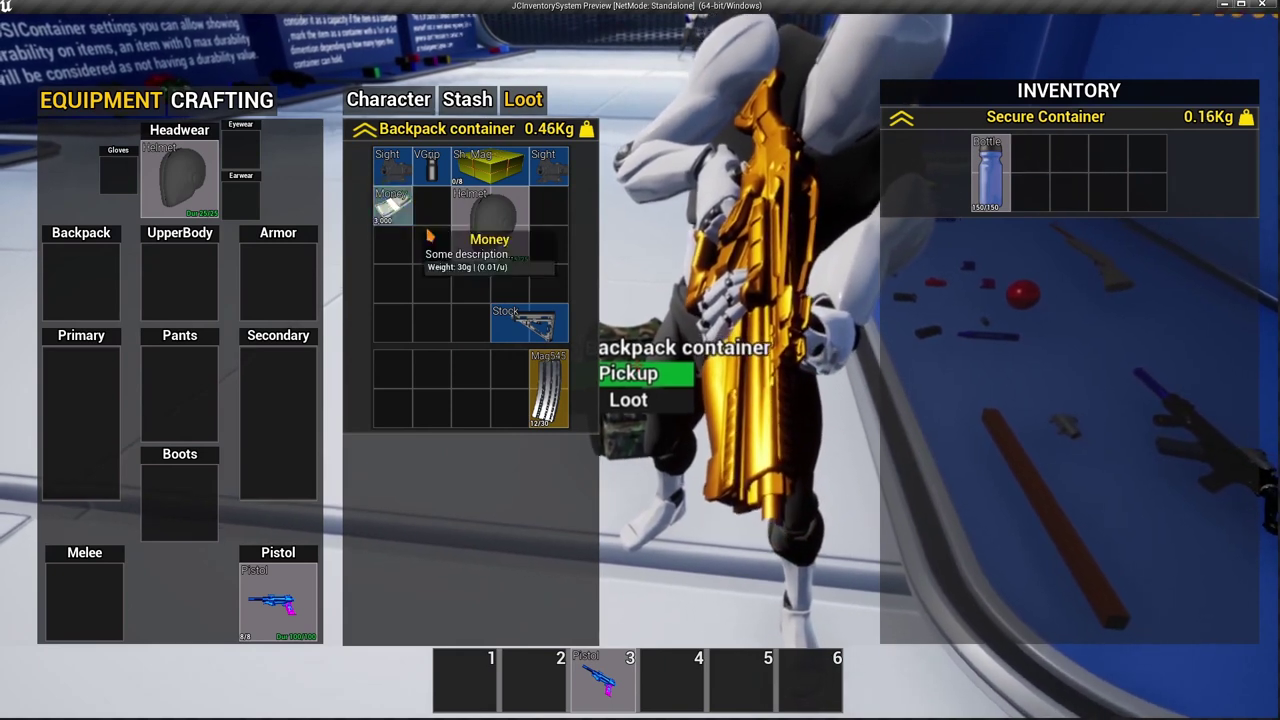
{"action": "scroll", "coordinate": [645, 387], "scroll_direction": "down", "scroll_amount": 1}
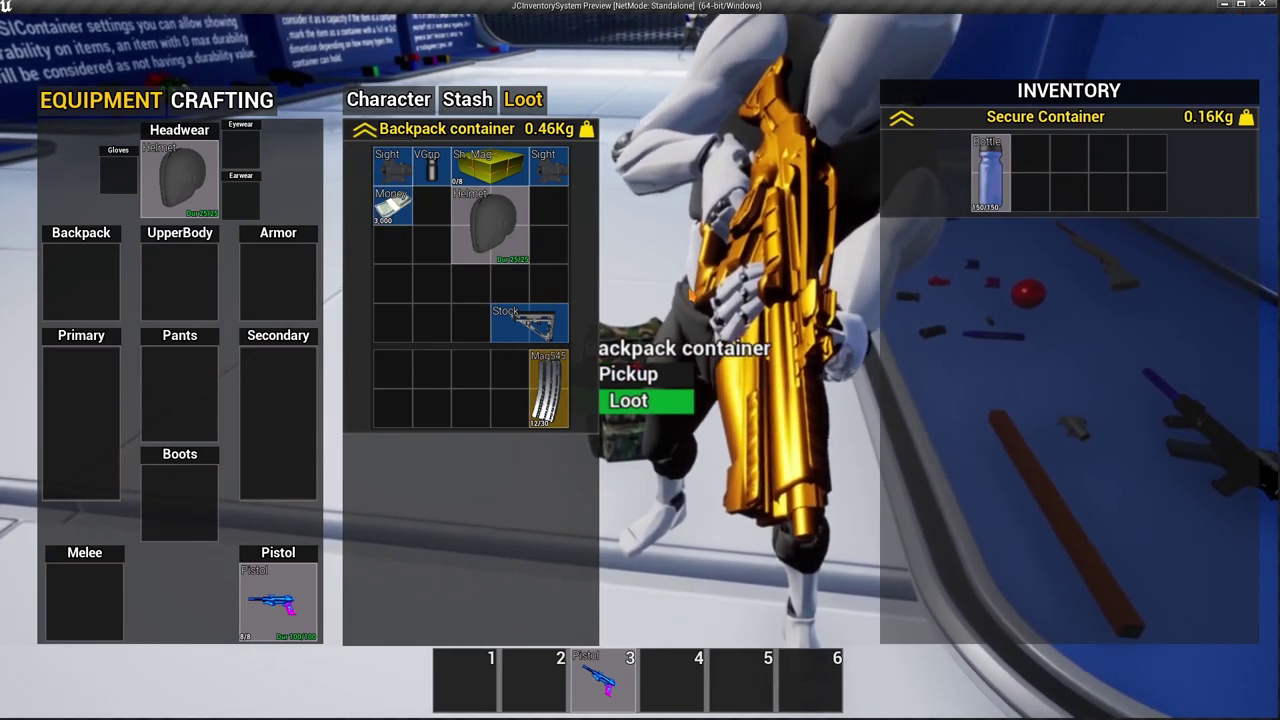
{"action": "scroll", "coordinate": [690, 295], "scroll_direction": "up", "scroll_amount": 1}
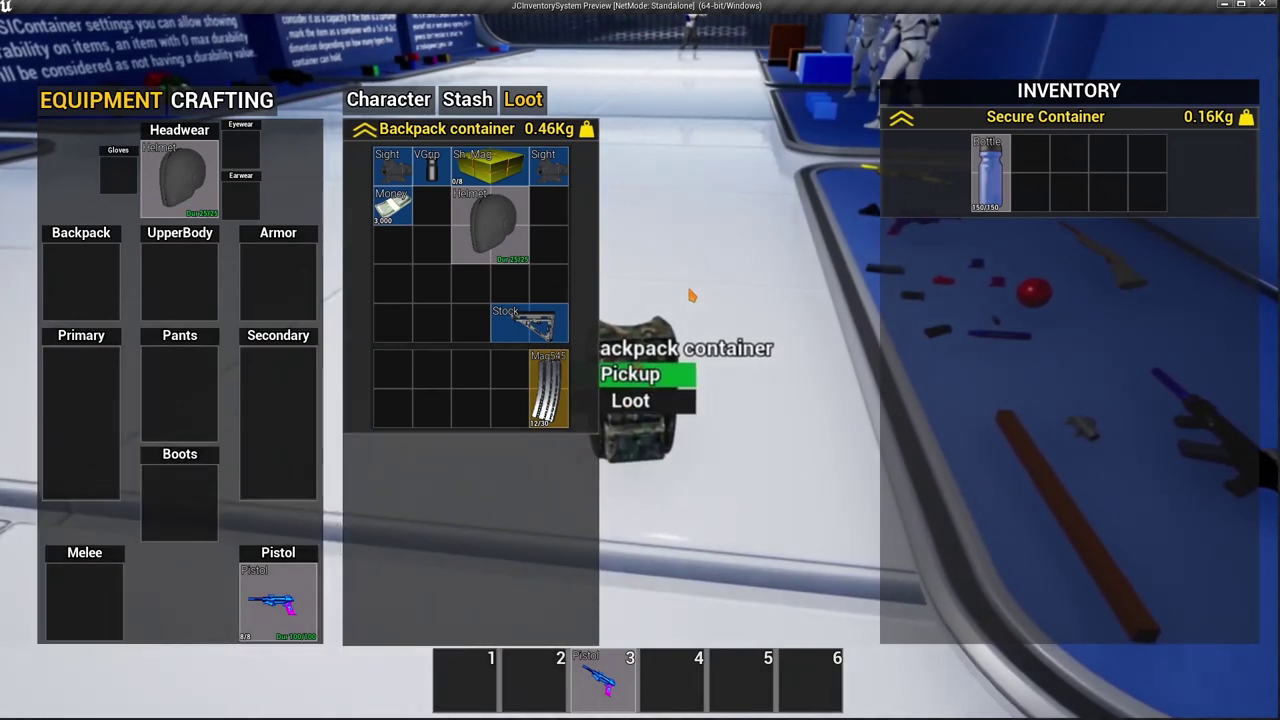
{"action": "key", "text": "f"}
{"action": "key", "text": "Tab"}
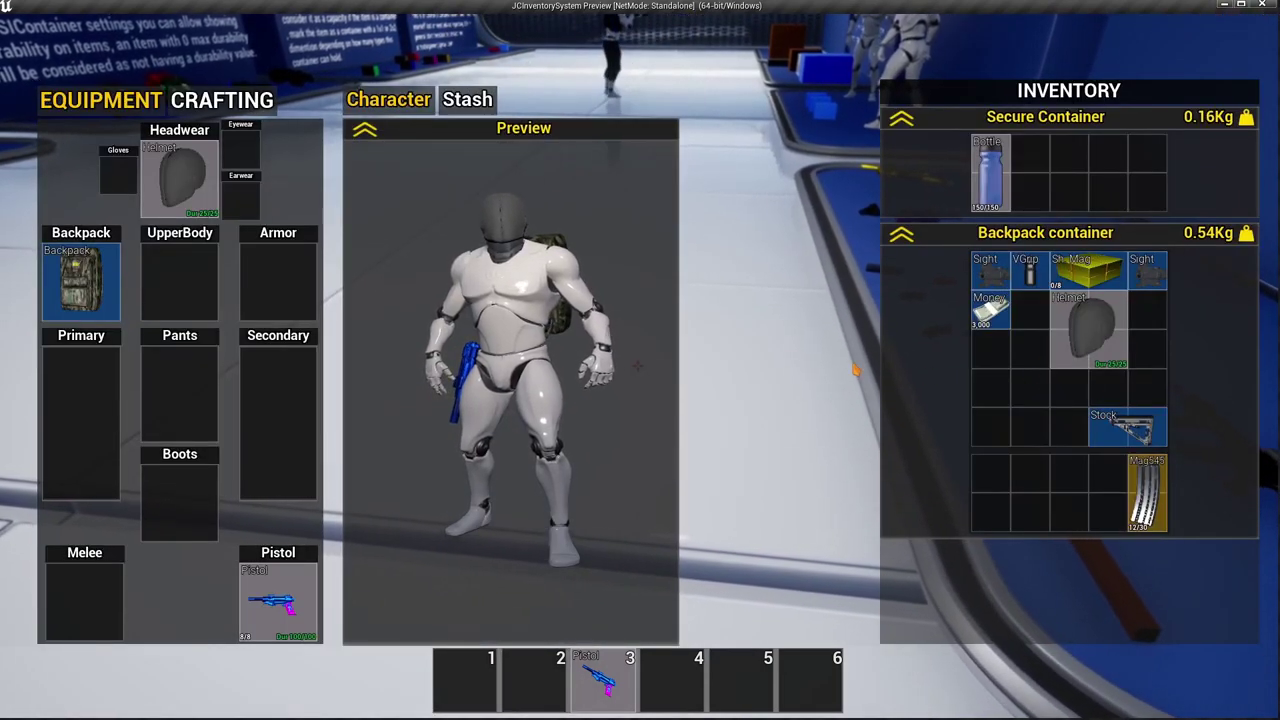
{"action": "key", "text": "Tab"}
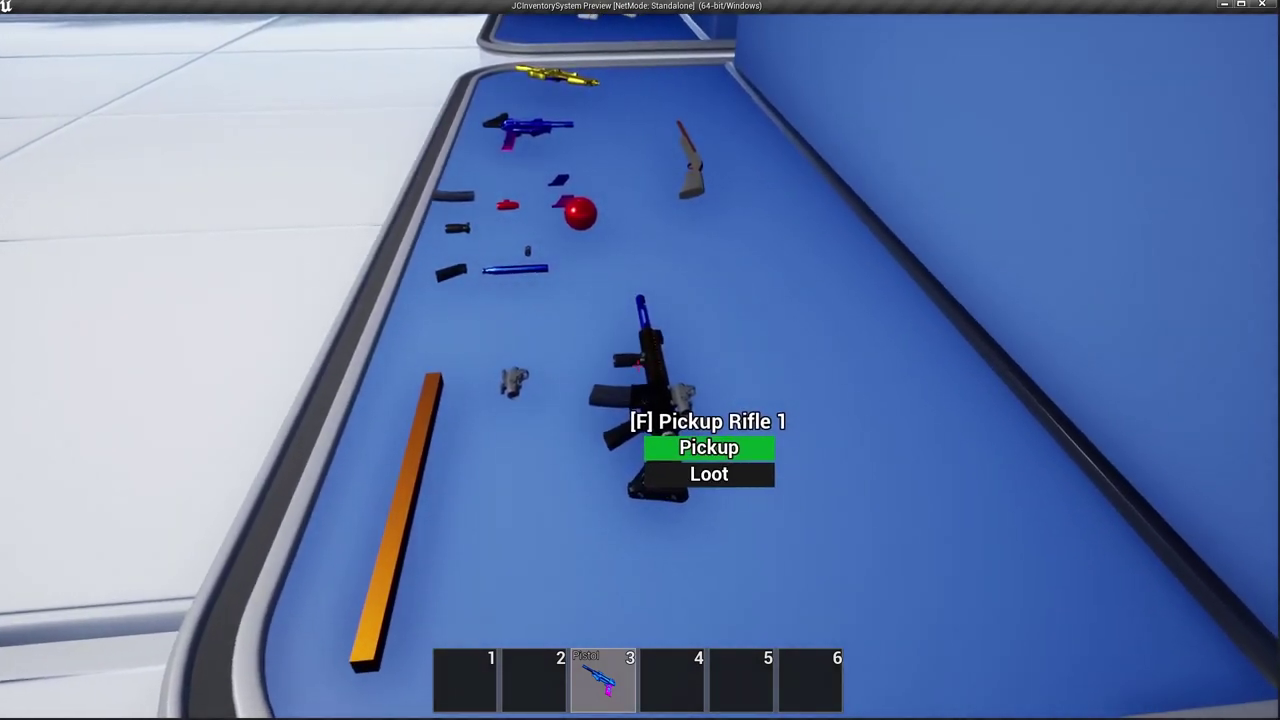
- Open the loot view of Rifle 1 on the table to inspect its attachment slots, and close it
{"action": "scroll", "coordinate": [708, 458], "scroll_direction": "down", "scroll_amount": 1}
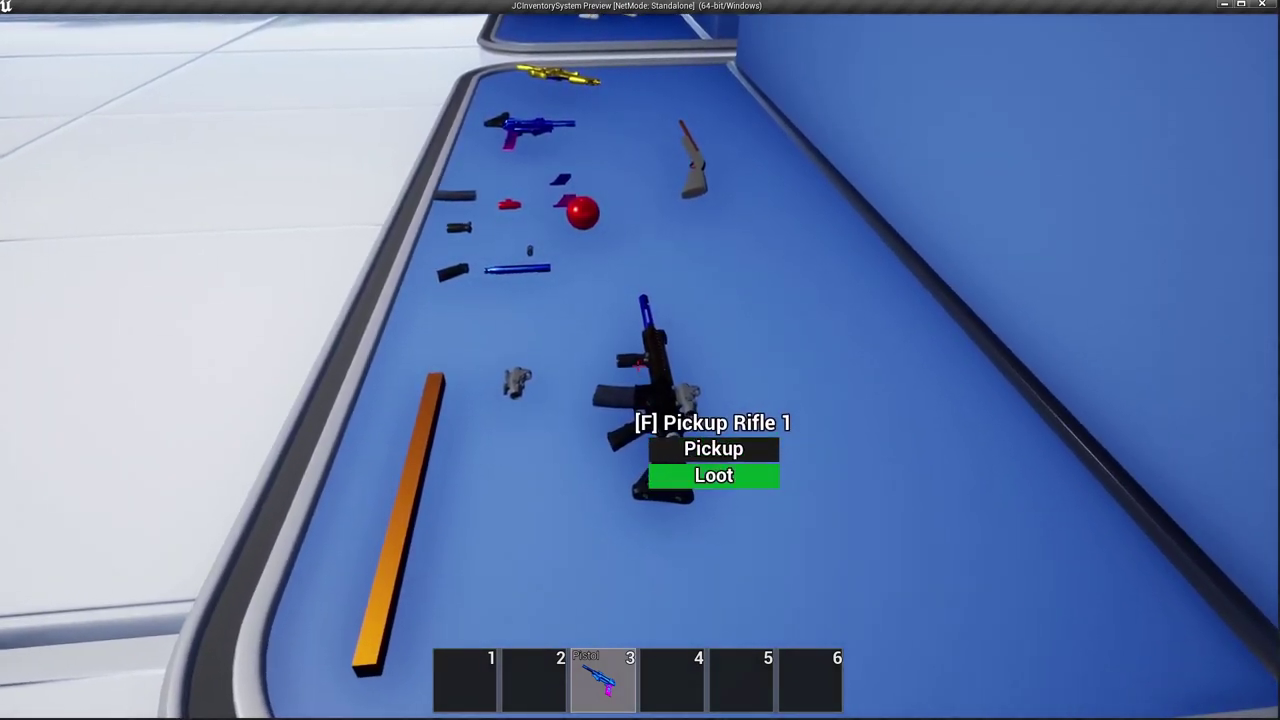
{"action": "scroll", "coordinate": [708, 458], "scroll_direction": "up", "scroll_amount": 1}
{"action": "scroll", "coordinate": [710, 461], "scroll_direction": "down", "scroll_amount": 1}
{"action": "key", "text": "f"}
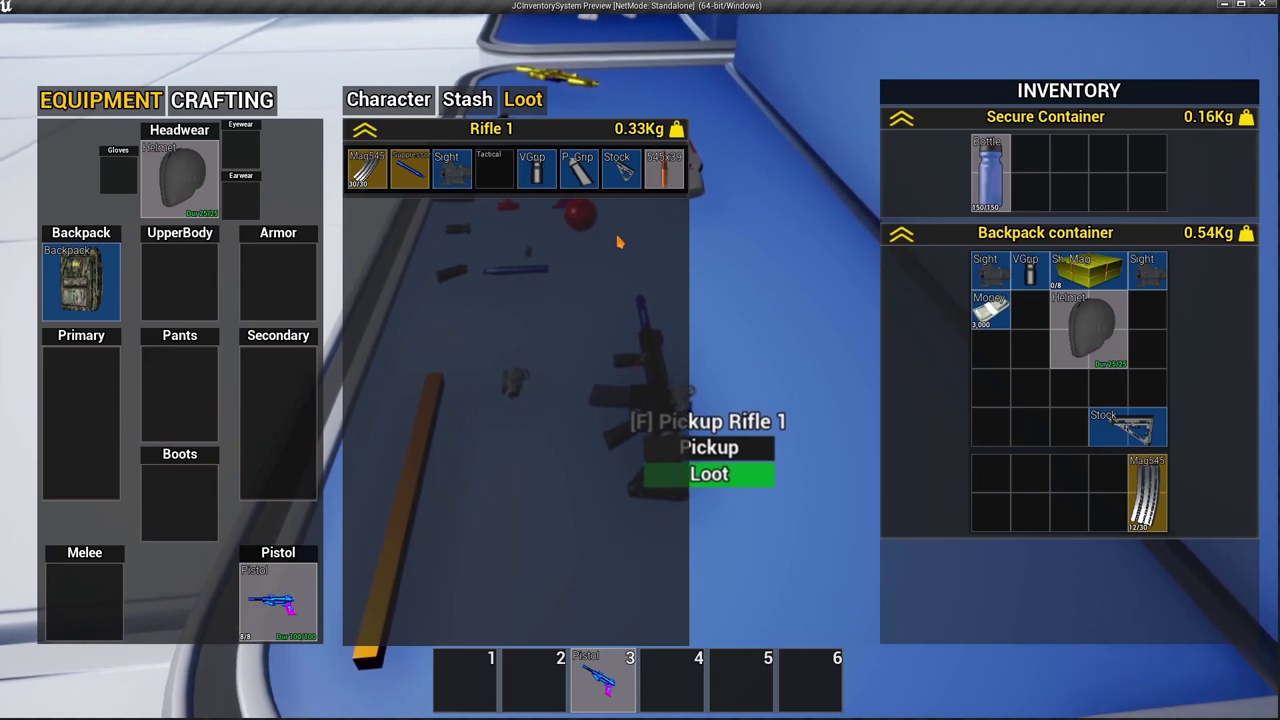
{"action": "key", "text": "Tab"}
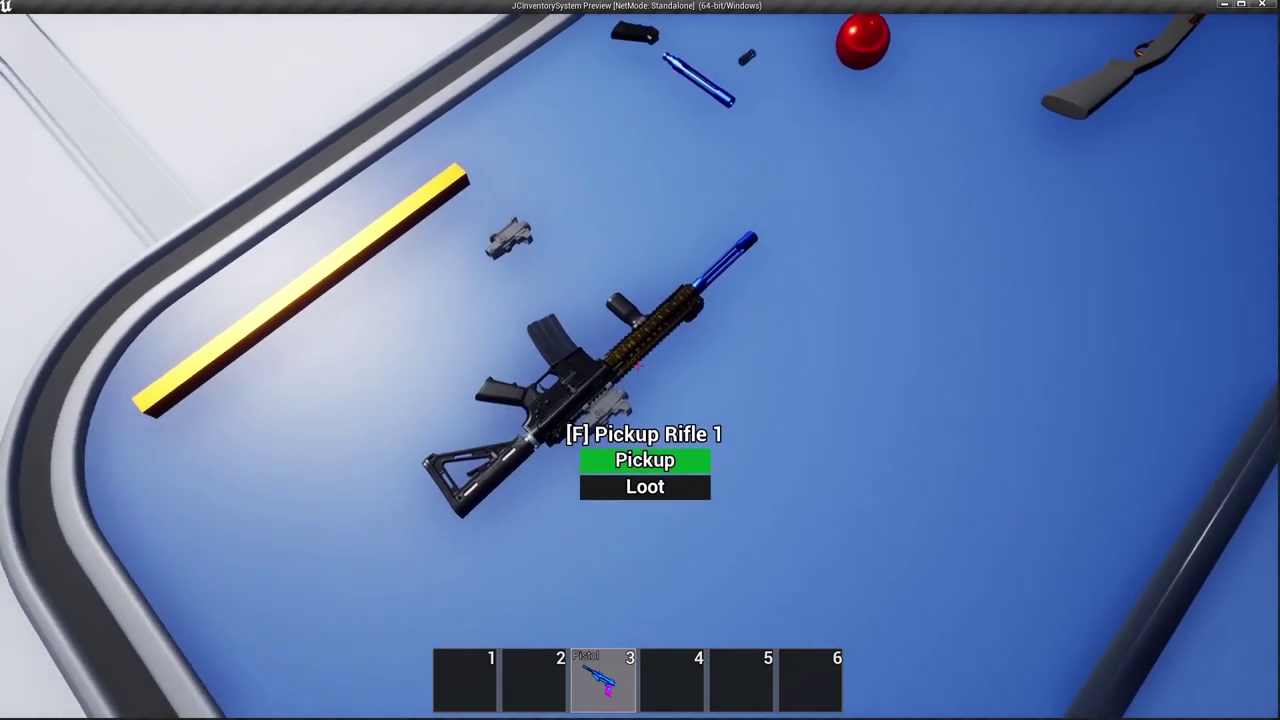
- Loot the Suppressor from Rifle 1 into the backpack and put it back in the rifle's Muzzle slot
{"action": "scroll", "coordinate": [640, 360], "scroll_direction": "down", "scroll_amount": 1}
{"action": "key", "text": "f"}
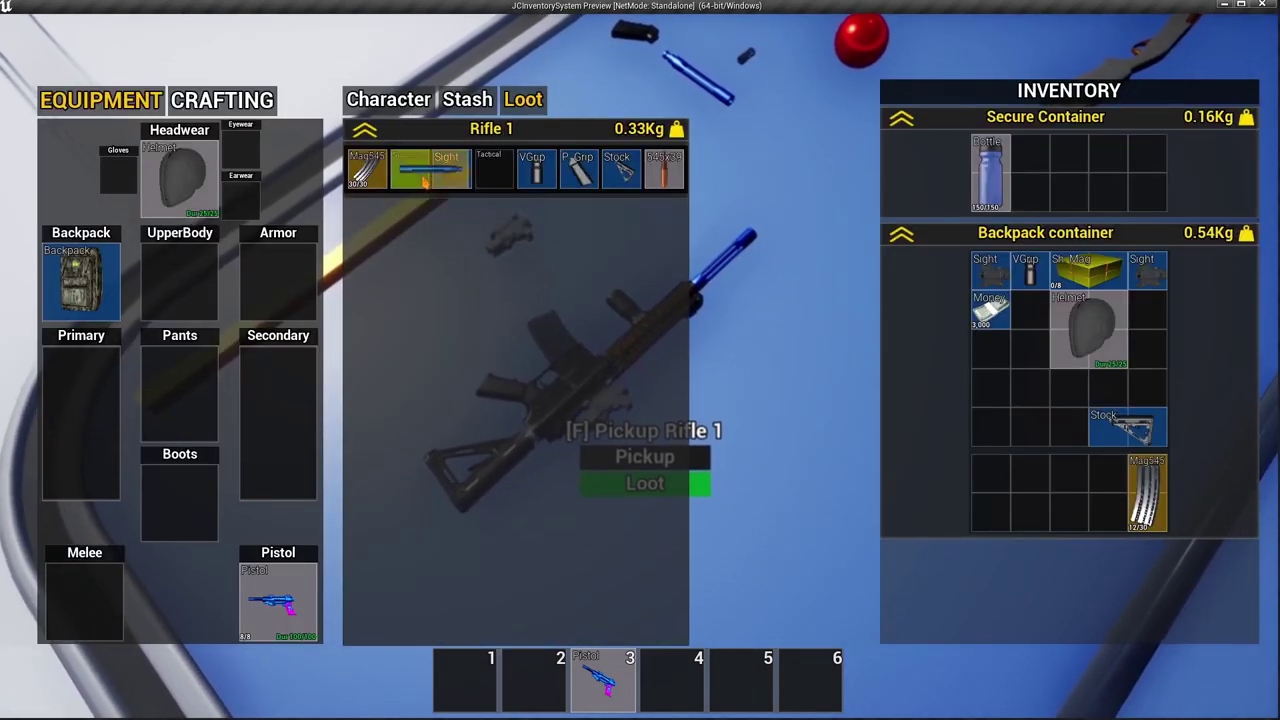
{"action": "left_click_drag", "start_coordinate": [409, 168], "coordinate": [968, 400]}
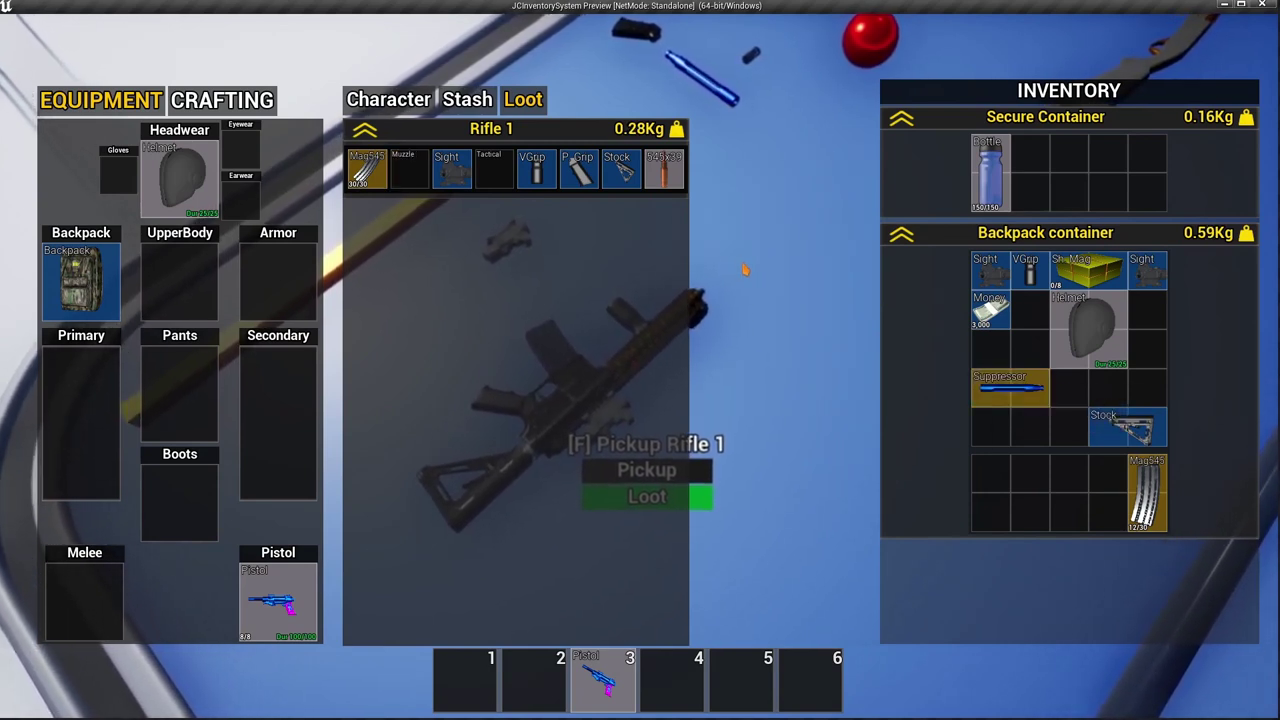
{"action": "left_click_drag", "start_coordinate": [1005, 385], "coordinate": [409, 170]}
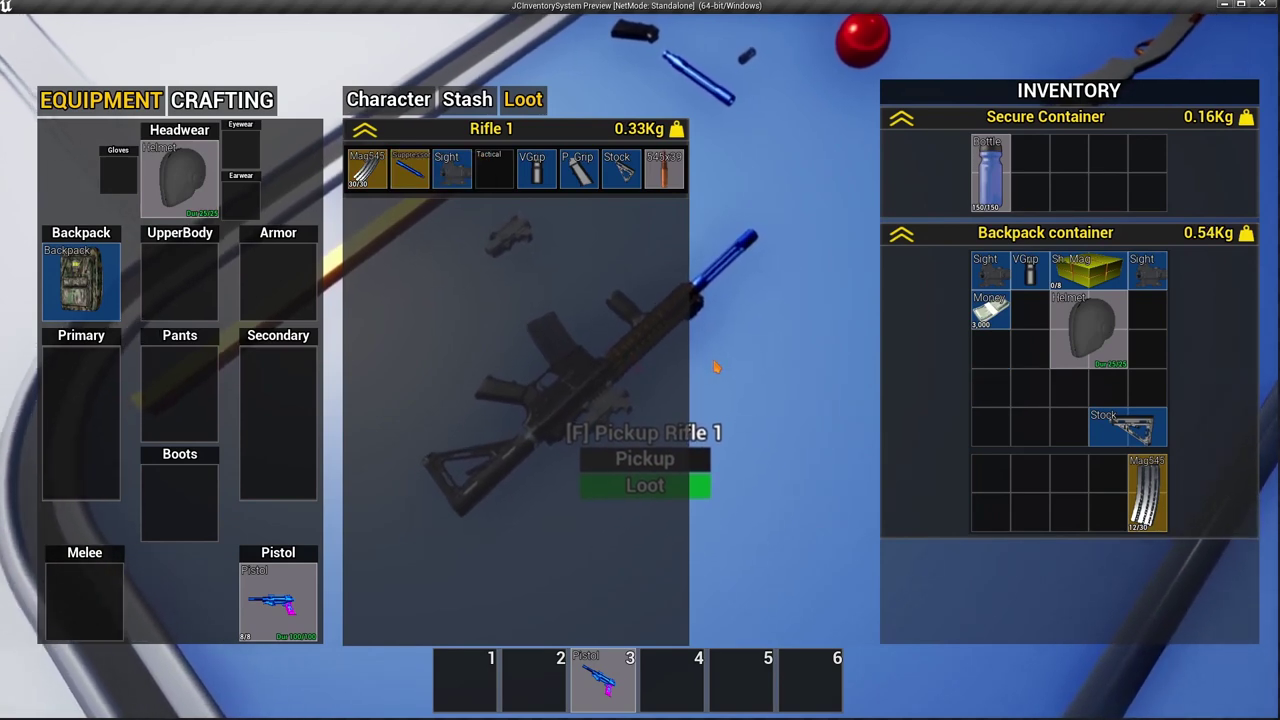
- End the play session and open the Blueprint of the BP_BackpackType1 actor in the level
{"action": "key", "text": "Escape"}
{"action": "right_click_drag", "start_coordinate": [463, 273], "coordinate": [463, 310]}
{"action": "left_click", "coordinate": [449, 252]}
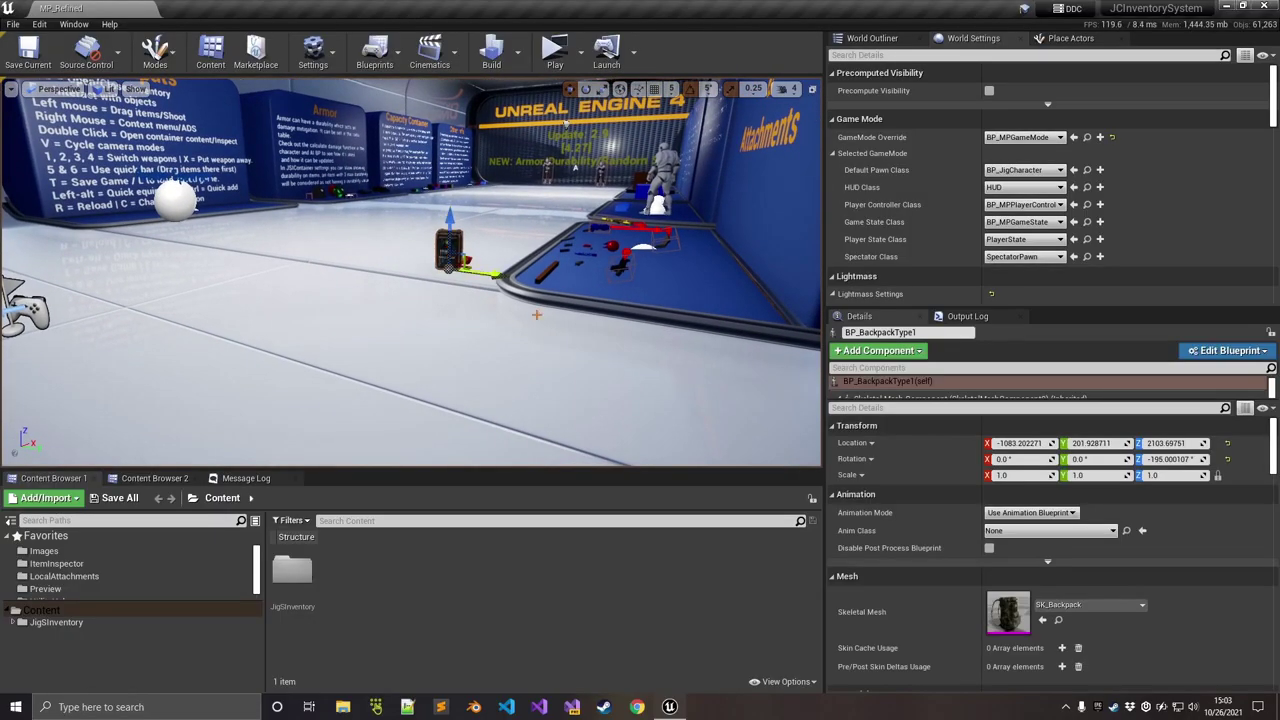
{"action": "left_click", "coordinate": [1228, 350]}
{"action": "left_click", "coordinate": [1215, 375]}
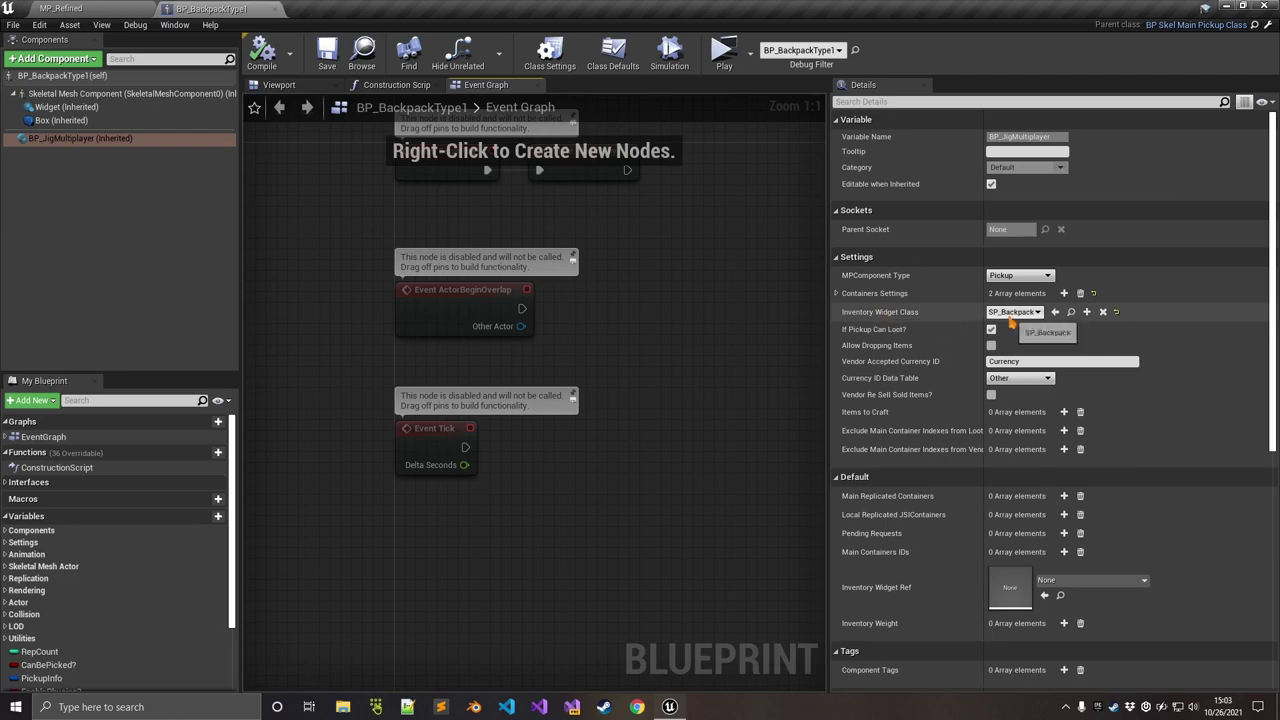
- View the SP_Backpack widget assigned as the backpack's Inventory Widget Class, and close both the widget and the backpack Blueprint
{"action": "left_click", "coordinate": [1071, 312]}
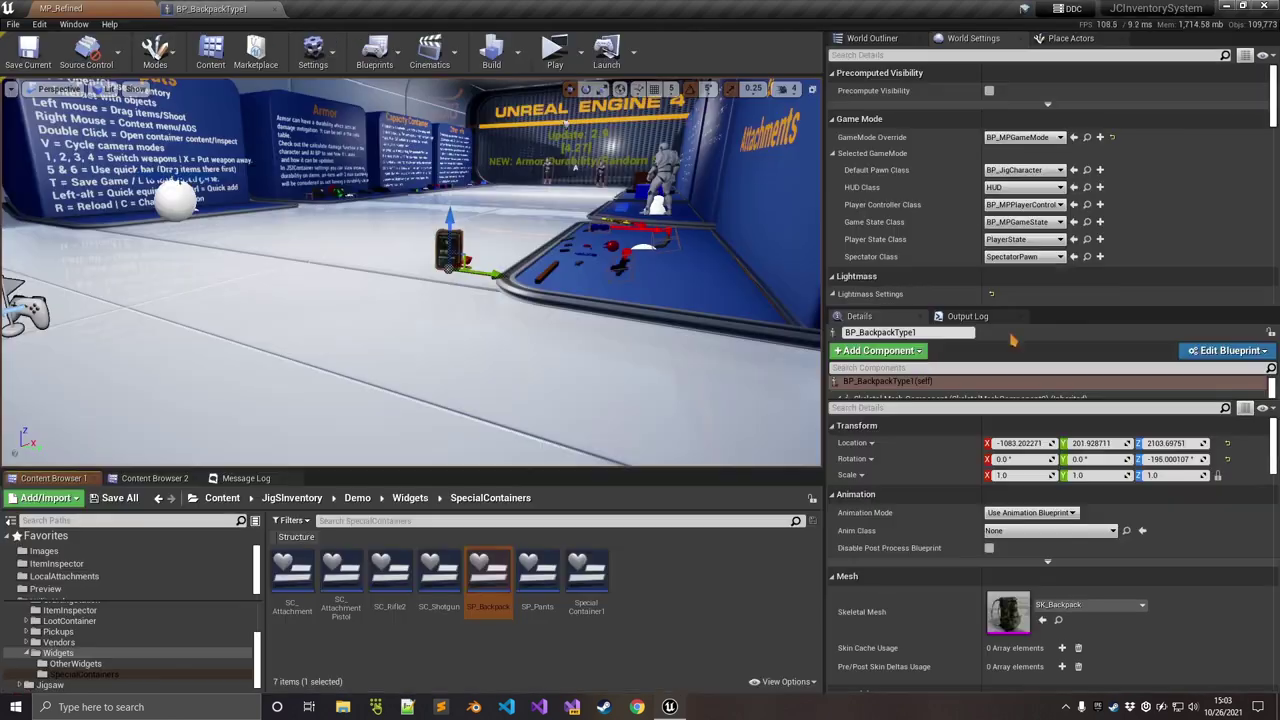
{"action": "double_click", "coordinate": [495, 572]}
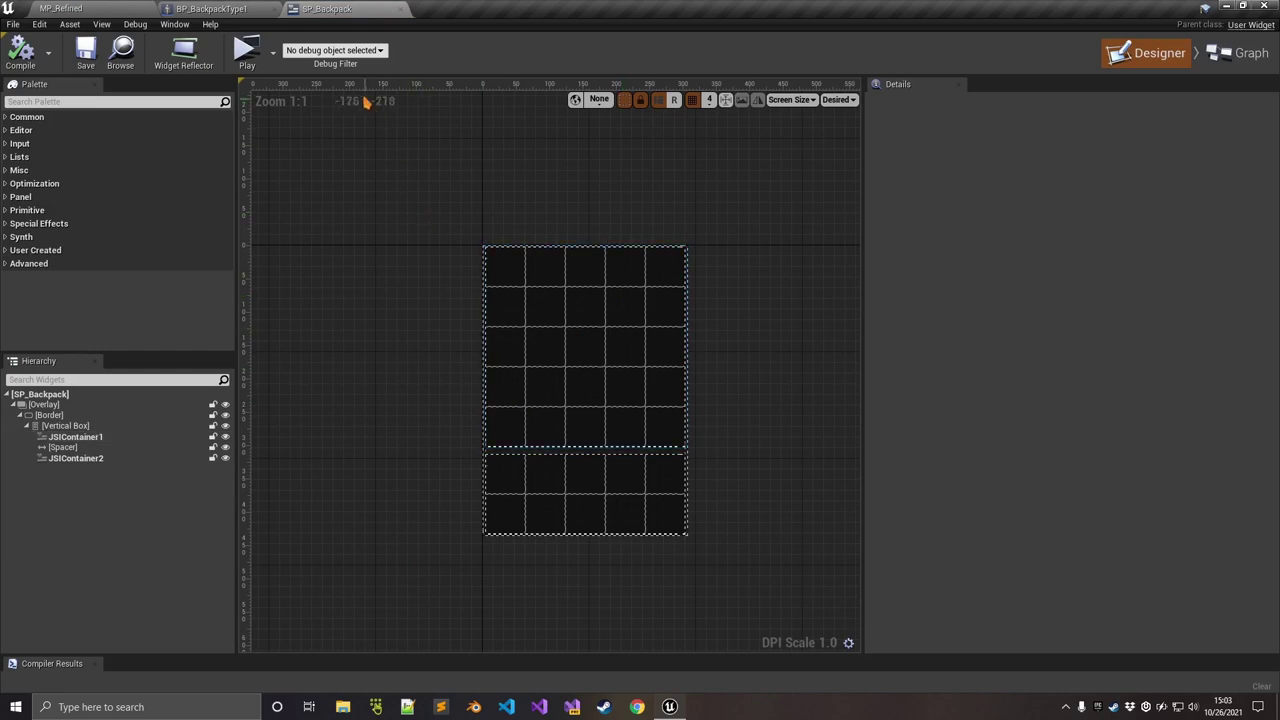
{"action": "left_click", "coordinate": [400, 8]}
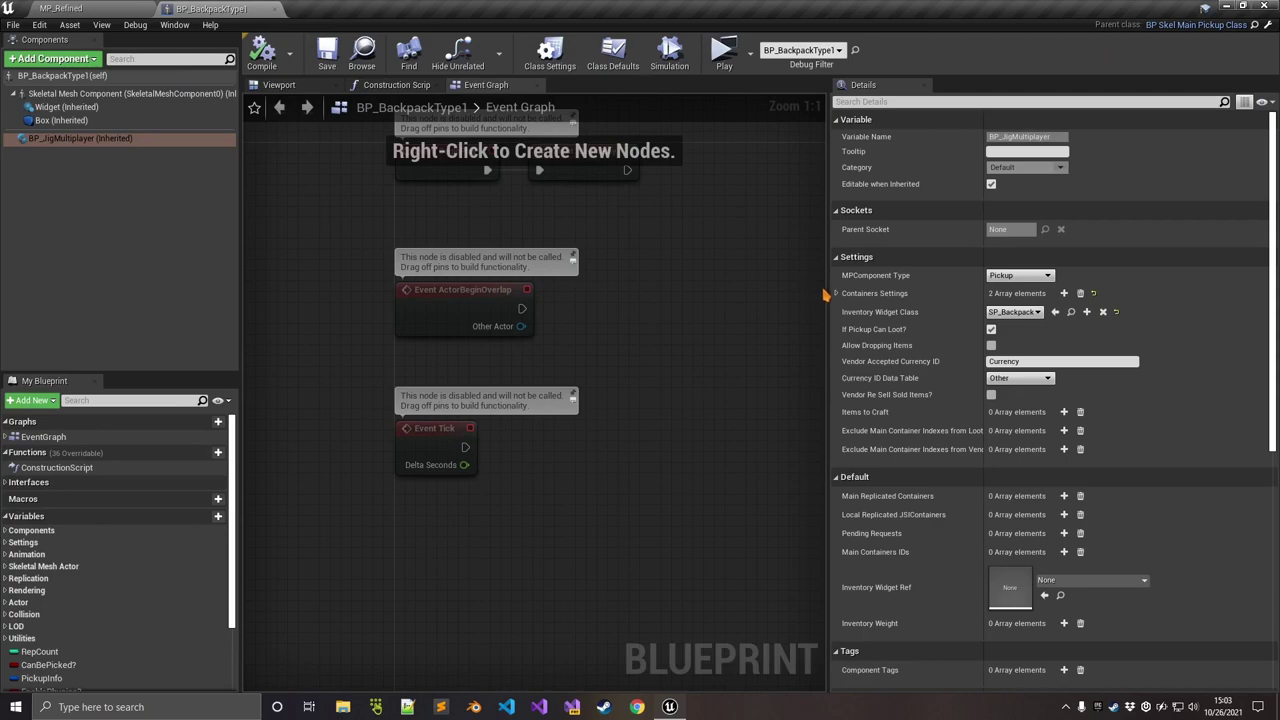
{"action": "middle_click", "coordinate": [218, 6]}
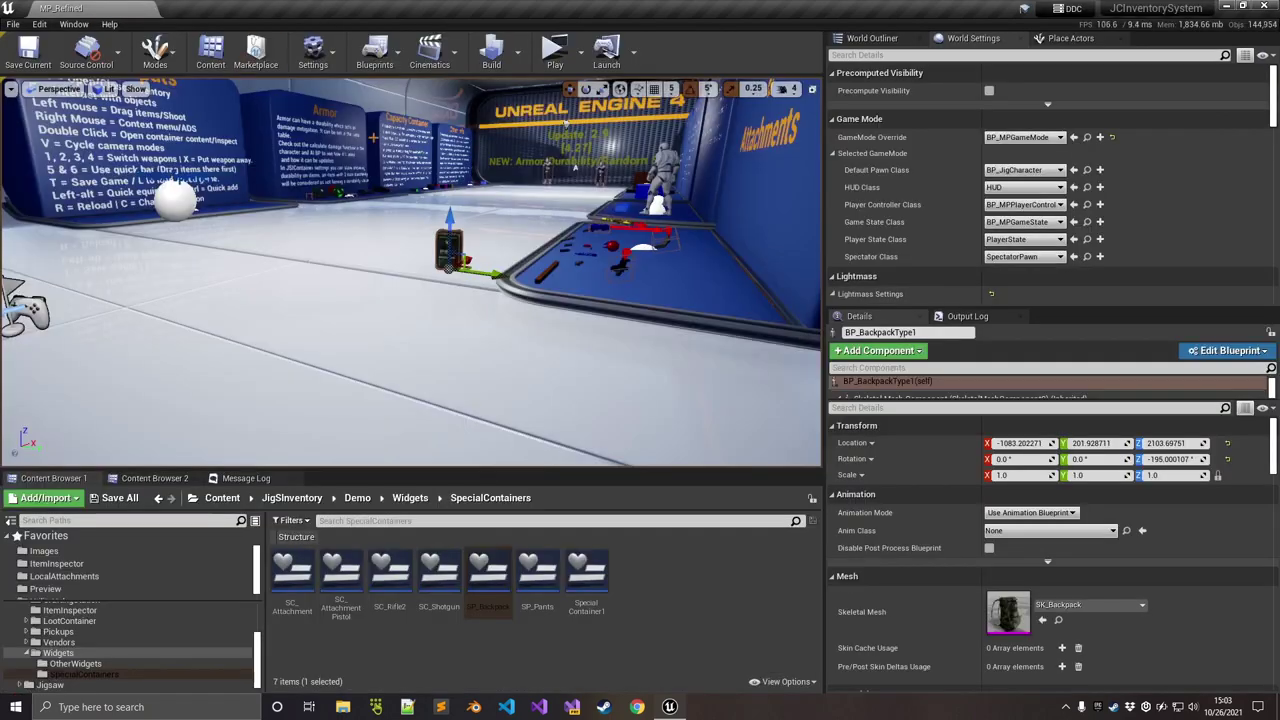
- Select the blue loot container box in the level and open its BP_MPLootContainer Blueprint
{"action": "right_click_drag", "start_coordinate": [575, 166], "coordinate": [810, 180]}
{"action": "key", "text": "w"}
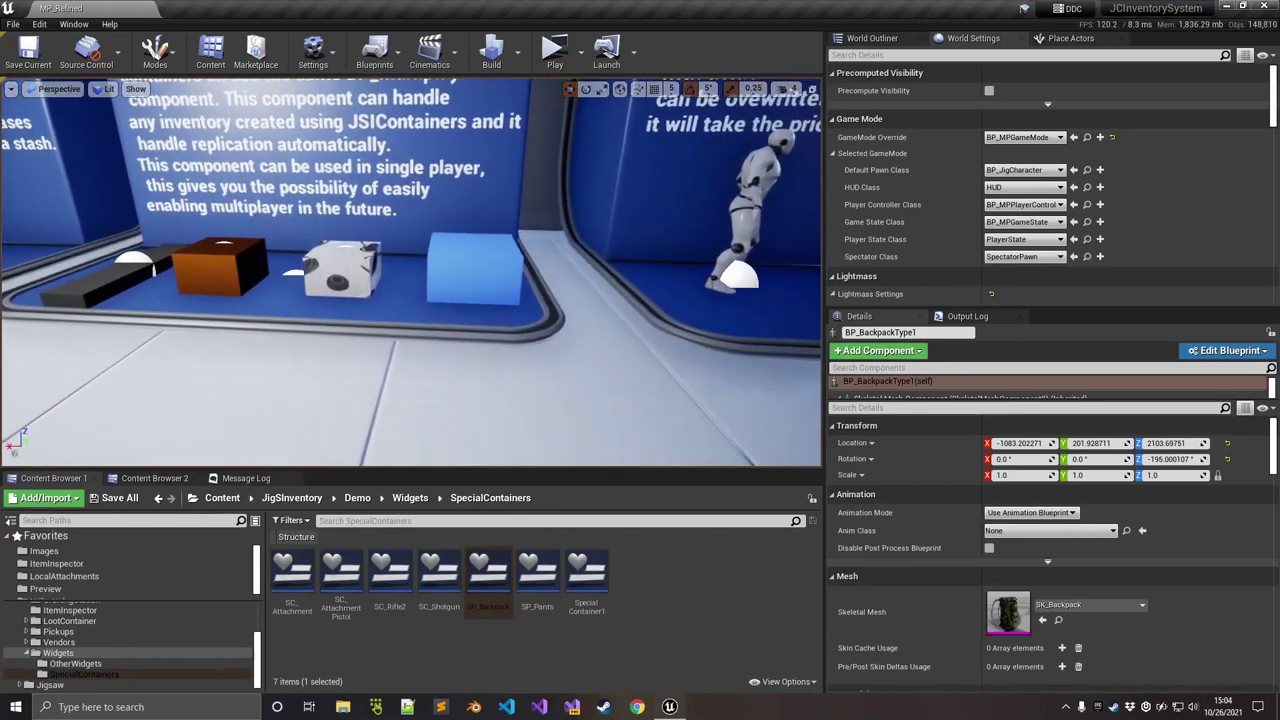
{"action": "left_click", "coordinate": [470, 268]}
{"action": "left_click", "coordinate": [1245, 200]}
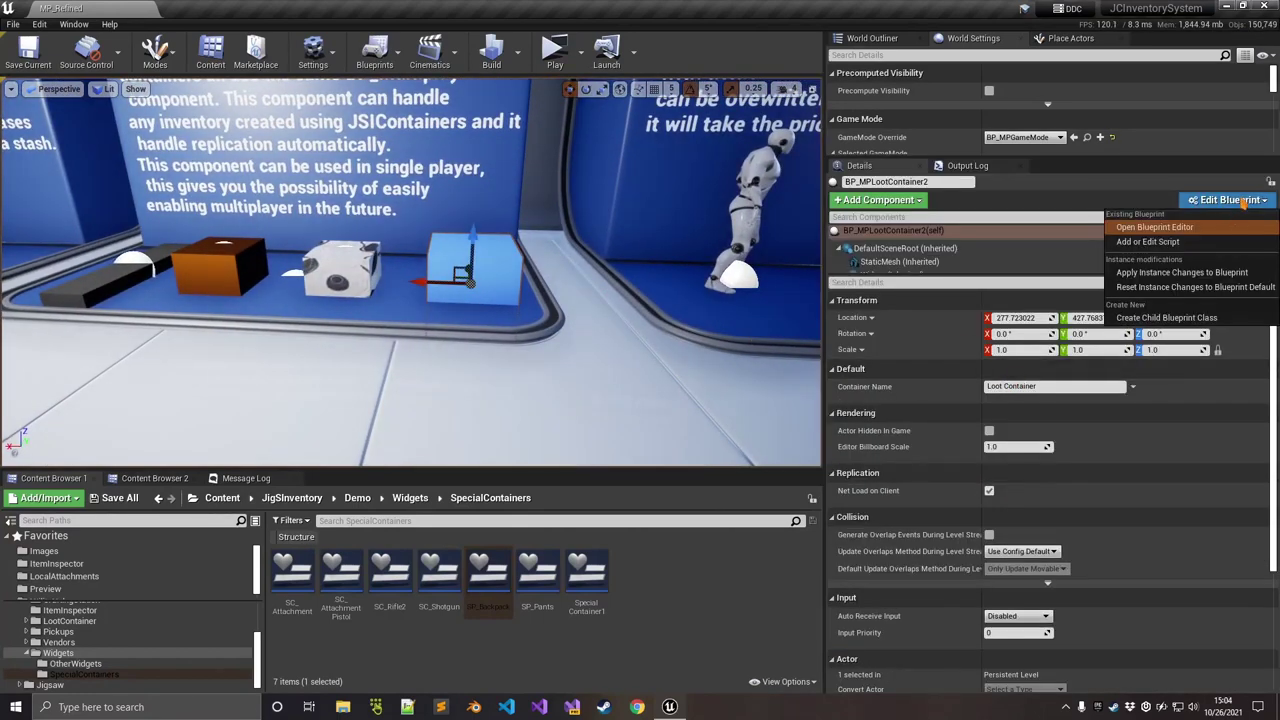
{"action": "left_click", "coordinate": [1154, 227]}
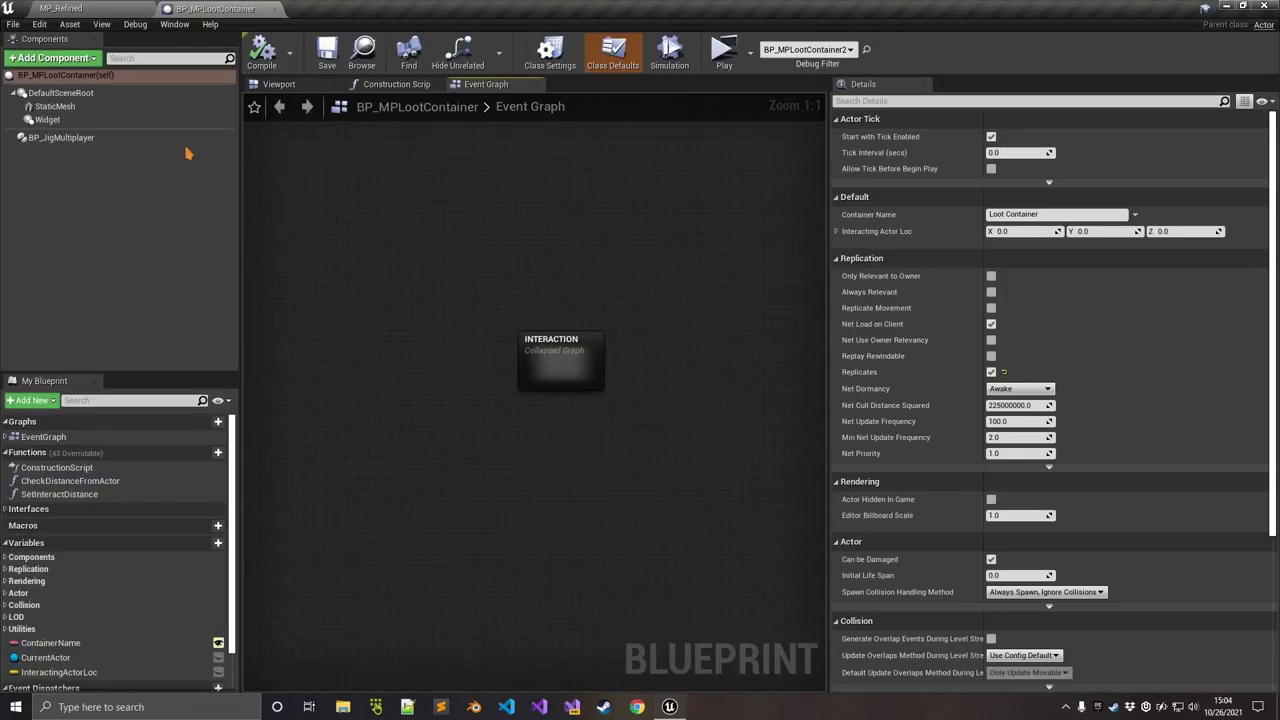
- Examine the BP_JigMultiplayer component's Containers Settings, down to the first starting item of container 1
{"action": "left_click", "coordinate": [180, 139]}
{"action": "left_click", "coordinate": [836, 292]}
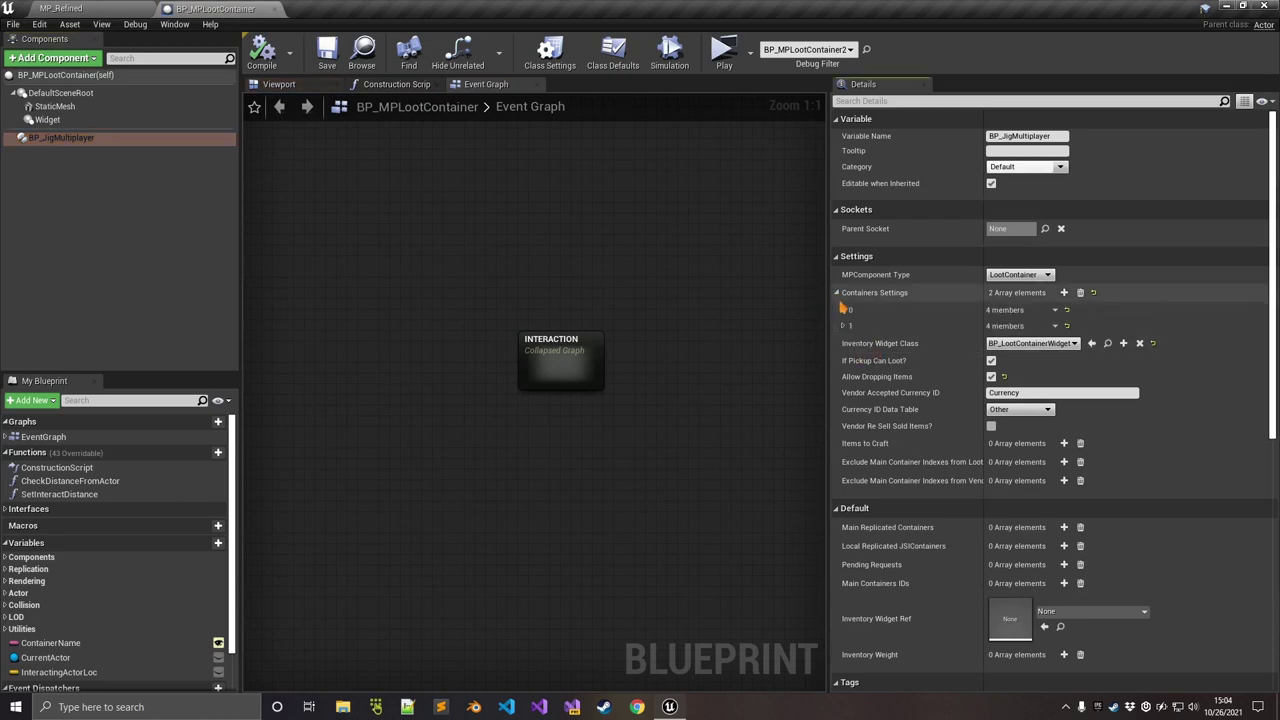
{"action": "left_click", "coordinate": [843, 310]}
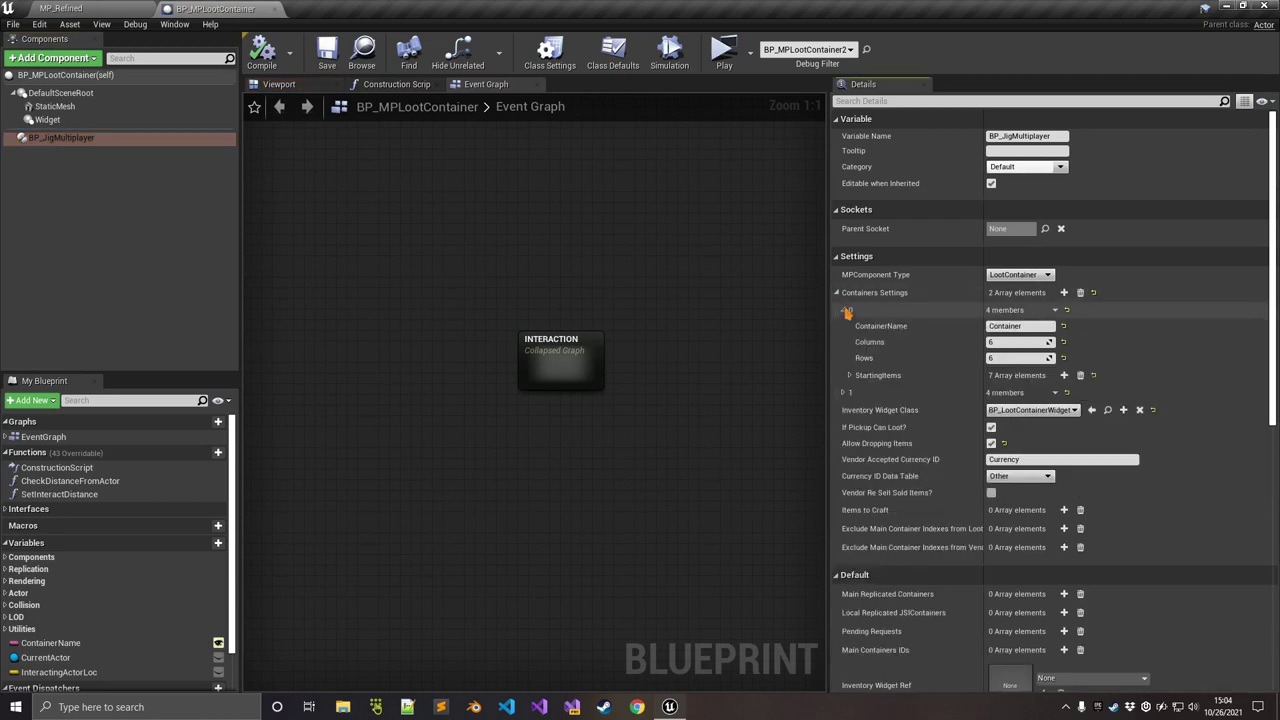
{"action": "left_click", "coordinate": [843, 392]}
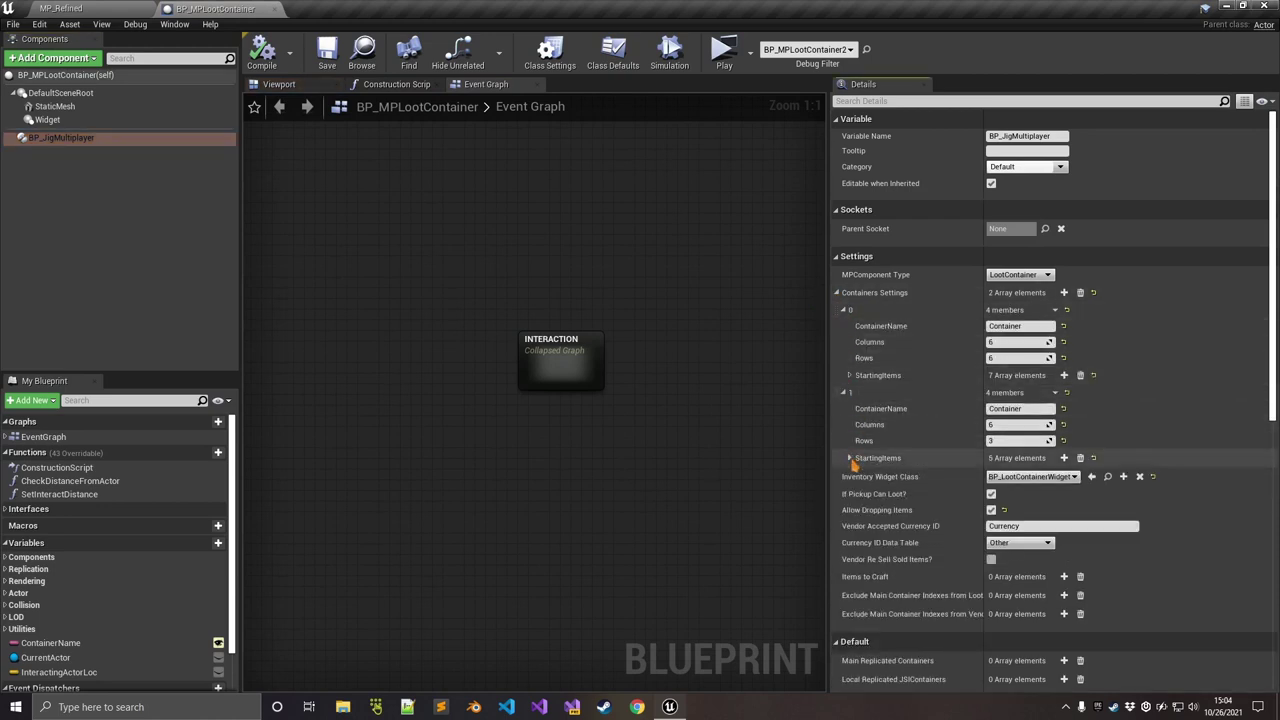
{"action": "left_click", "coordinate": [849, 457]}
{"action": "scroll", "coordinate": [860, 468], "scroll_direction": "down", "scroll_amount": 1}
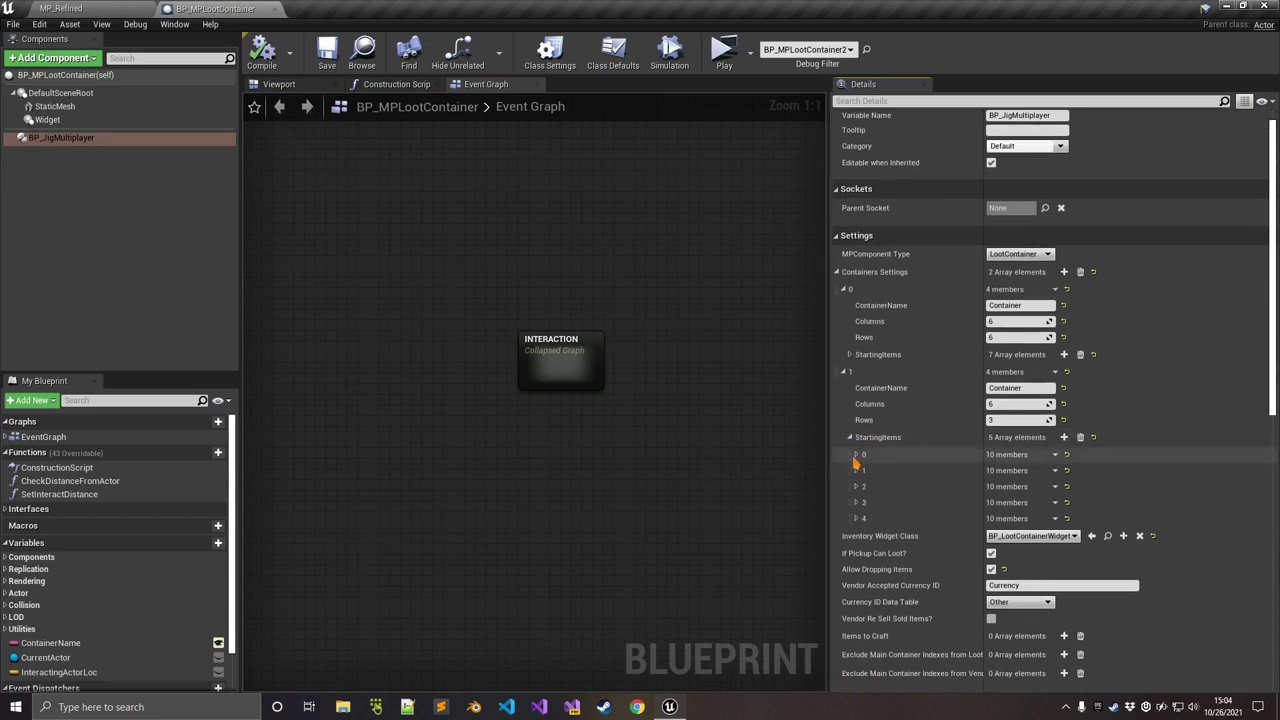
{"action": "left_click", "coordinate": [857, 456]}
{"action": "scroll", "coordinate": [890, 446], "scroll_direction": "down", "scroll_amount": 4}
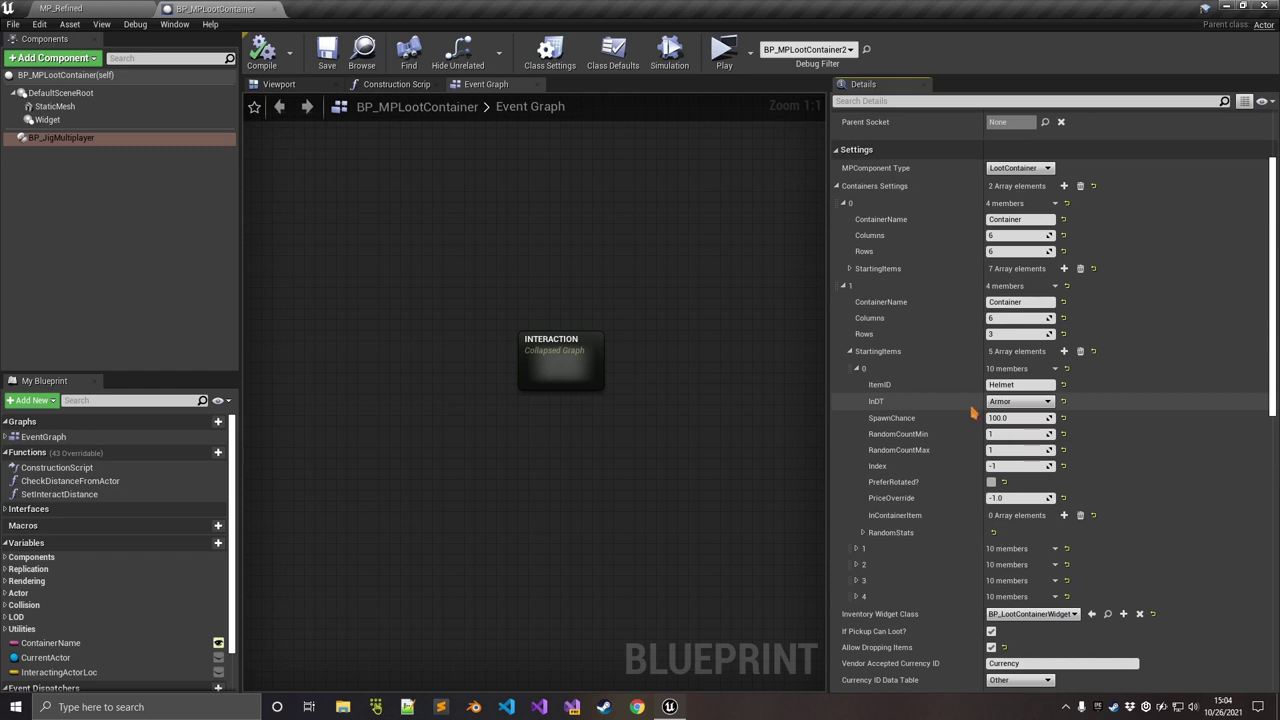
- Review the InDT data table options of the Helmet starting item, and close the loot container Blueprint
{"action": "left_click", "coordinate": [1015, 401]}
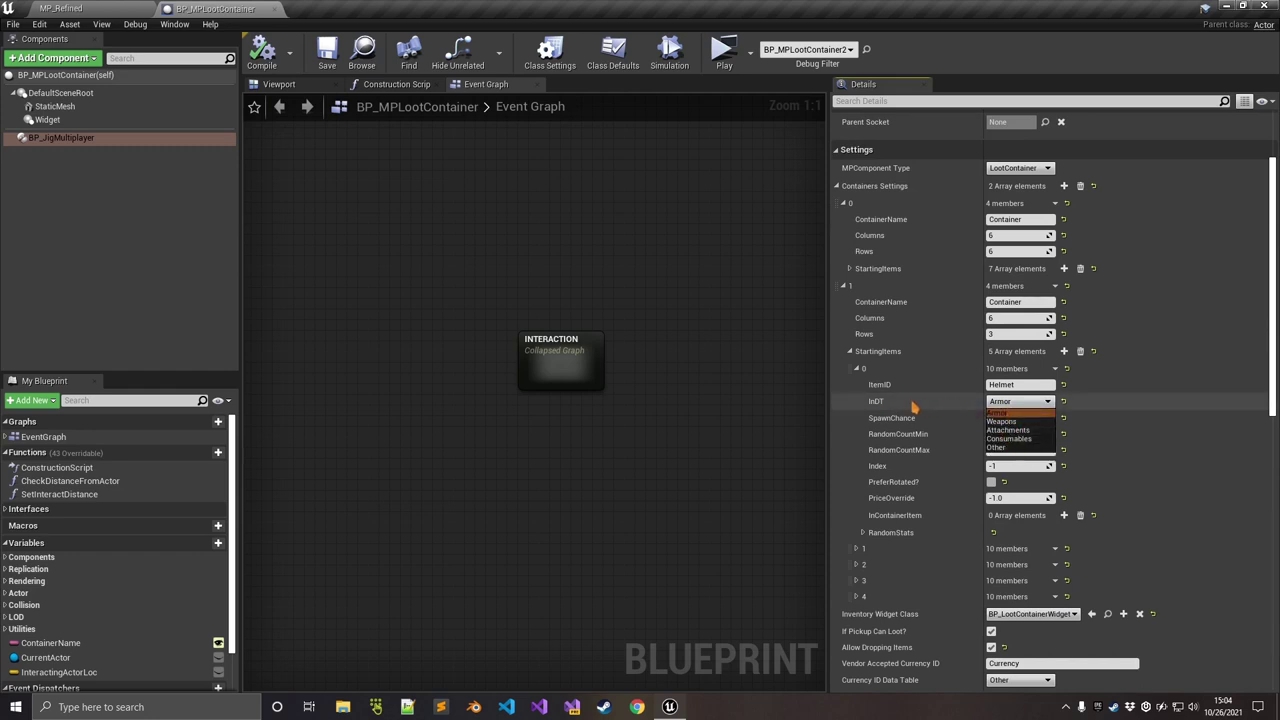
{"action": "left_click", "coordinate": [1014, 410]}
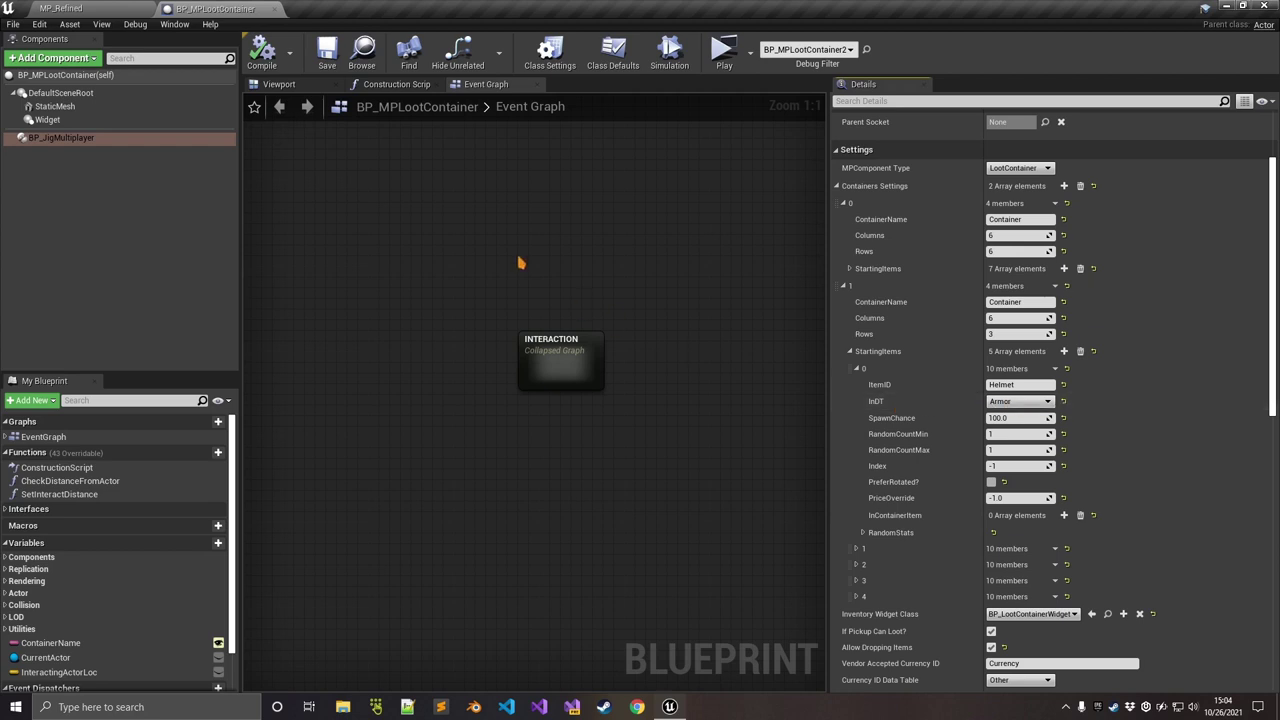
{"action": "left_click", "coordinate": [1012, 402]}
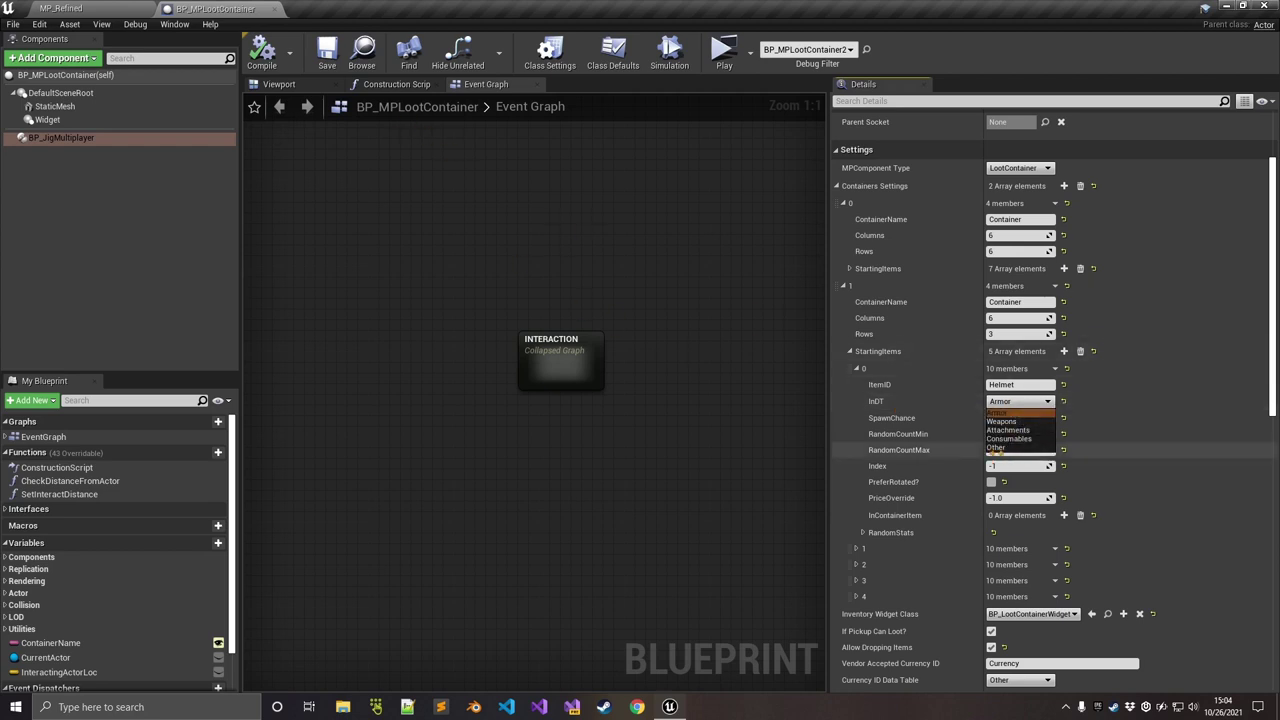
{"action": "left_click", "coordinate": [893, 402]}
{"action": "middle_click", "coordinate": [225, 8]}
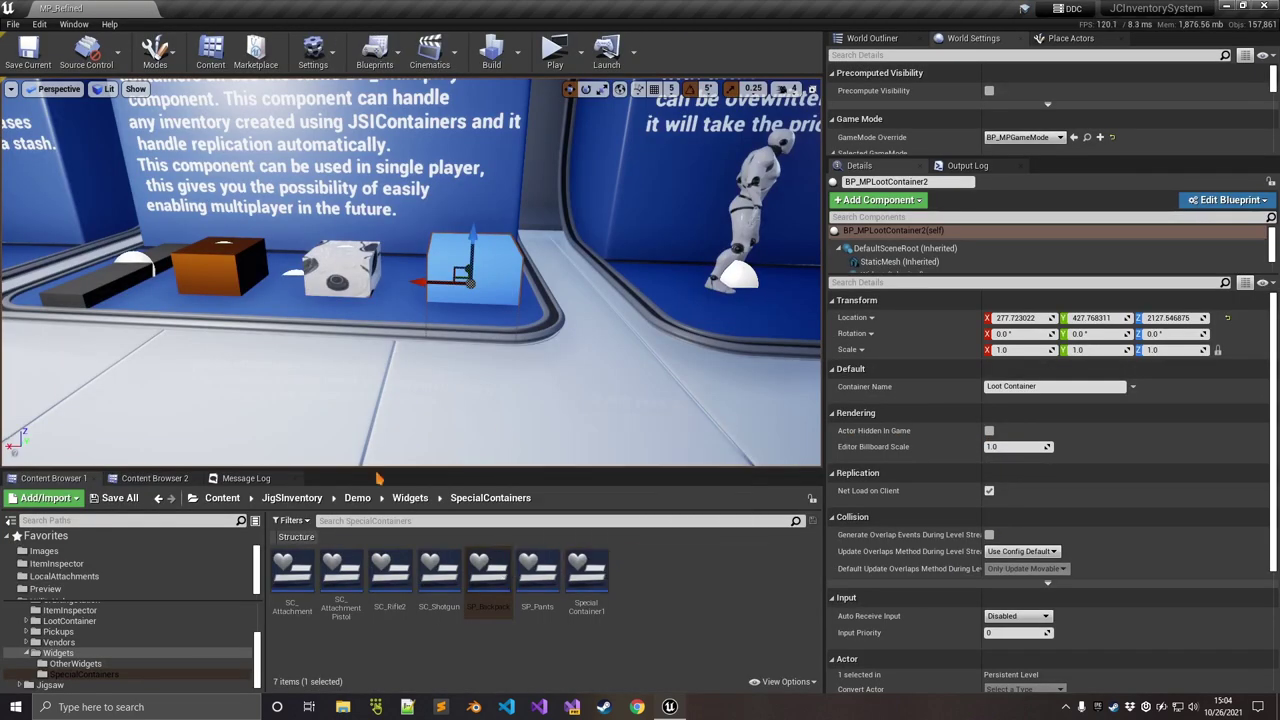
- Open the E_DataTableType enumeration from the Jigsaw/UtilityHelper/Data folder, enlarging the Content Browser for easier browsing
{"action": "left_click_drag", "start_coordinate": [378, 471], "coordinate": [353, 277]}
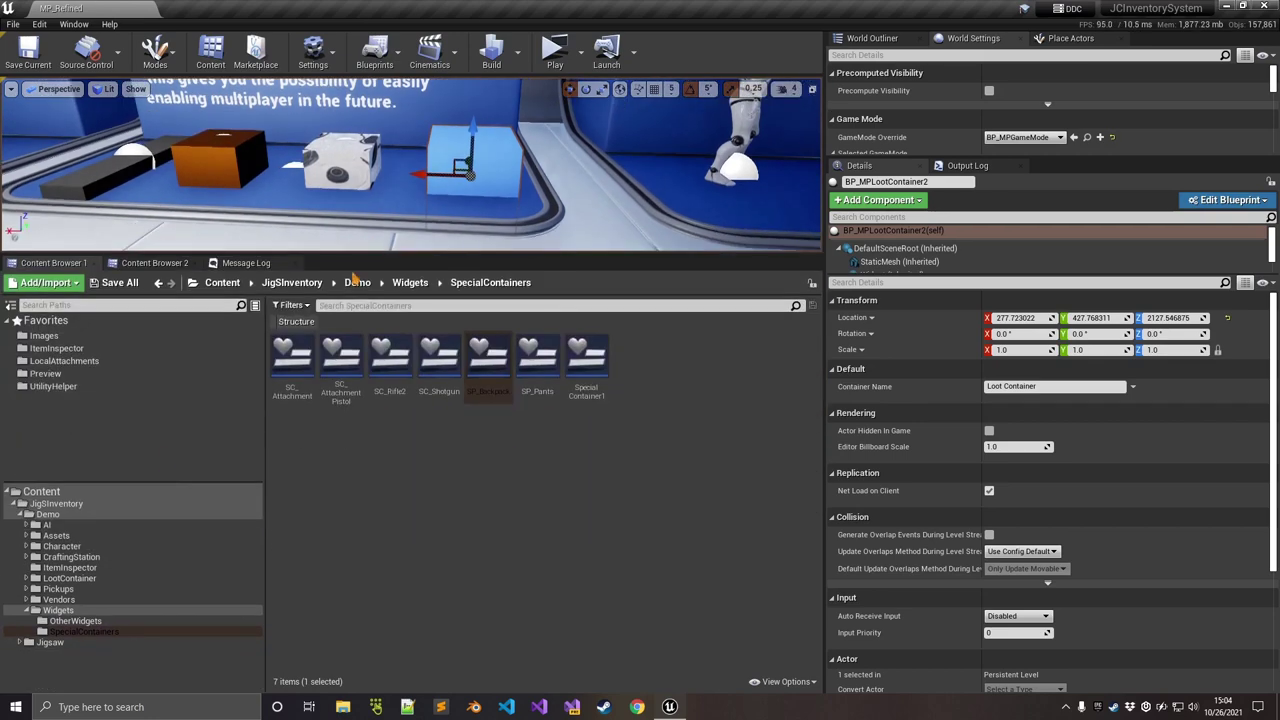
{"action": "left_click", "coordinate": [26, 514]}
{"action": "left_click", "coordinate": [44, 525]}
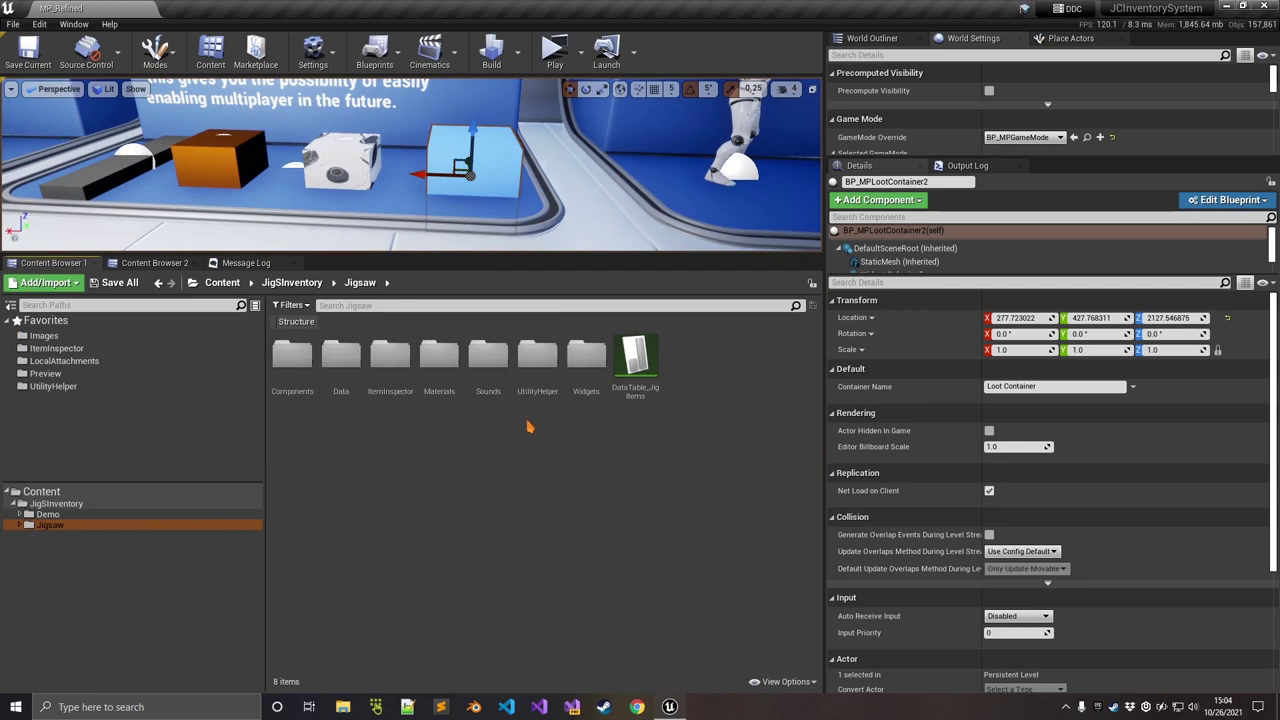
{"action": "double_click", "coordinate": [529, 370]}
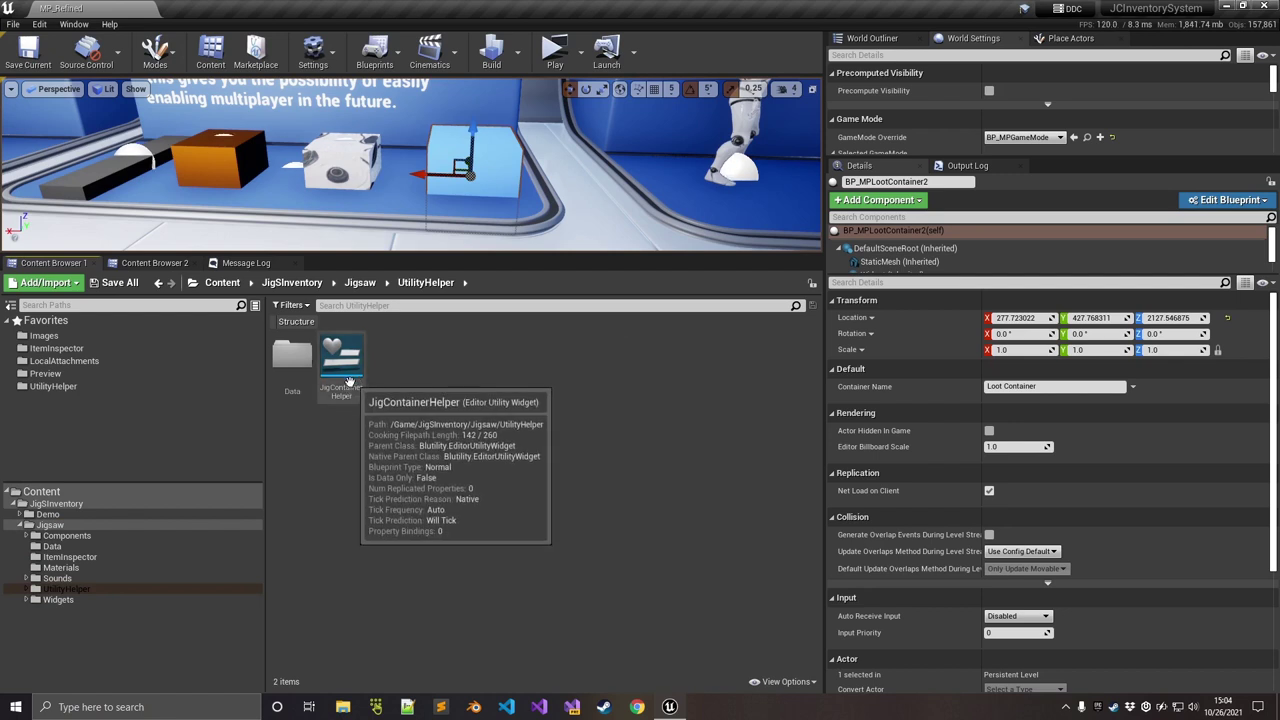
{"action": "double_click", "coordinate": [300, 385]}
{"action": "key", "text": "alt+Left"}
{"action": "double_click", "coordinate": [304, 380]}
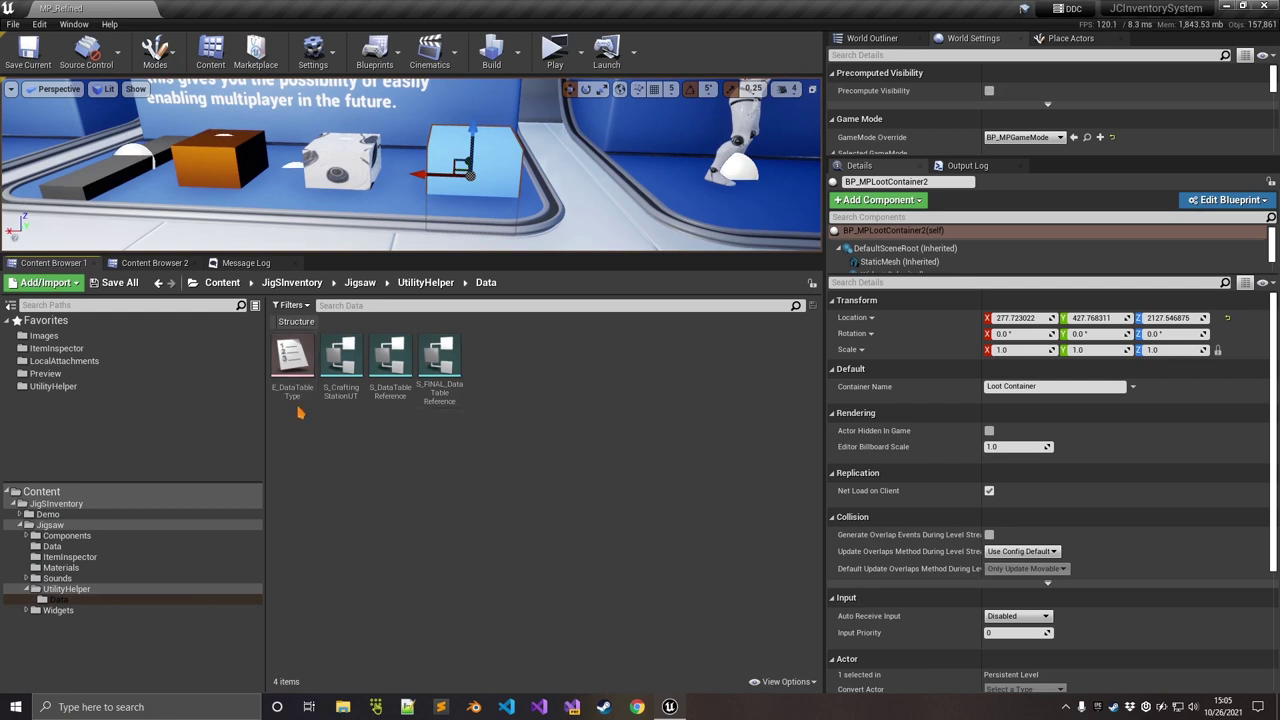
{"action": "double_click", "coordinate": [295, 390]}
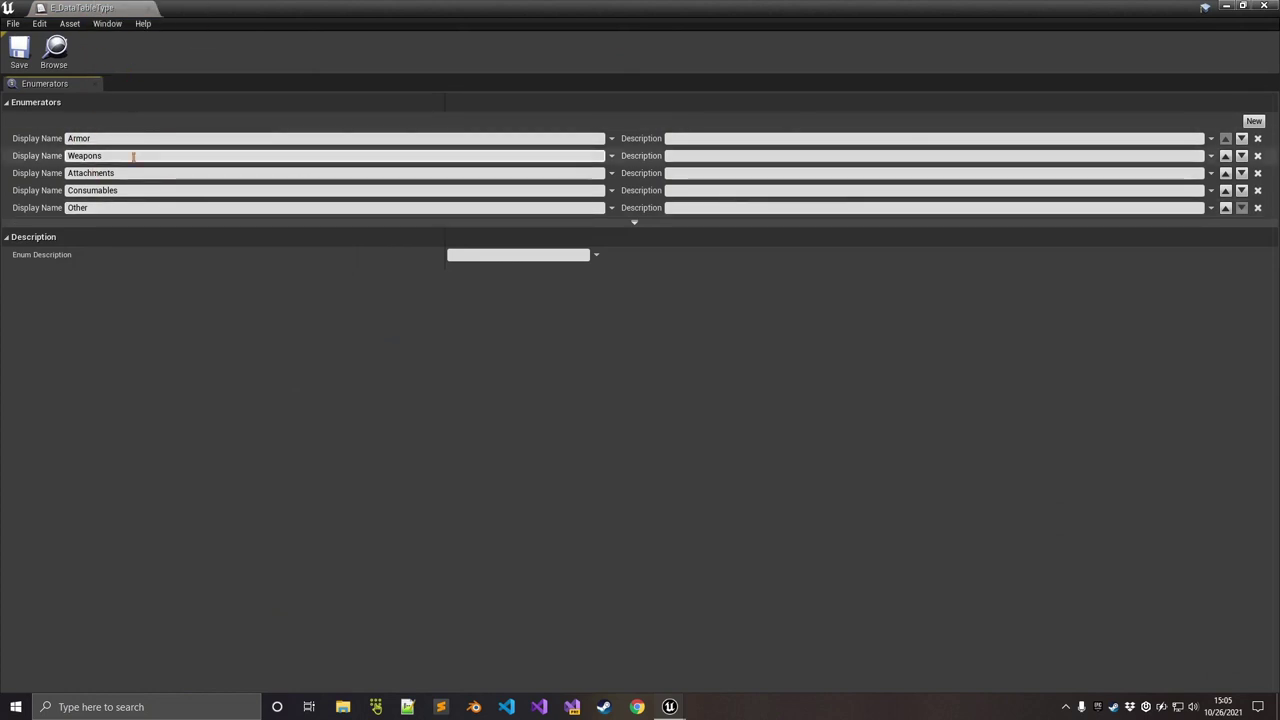
- Review the Armor, Weapons and Attachments data table references in S_FINAL_DataTableReference, closing both the enumeration and this structure
{"action": "middle_click", "coordinate": [106, 15]}
{"action": "left_click", "coordinate": [441, 504]}
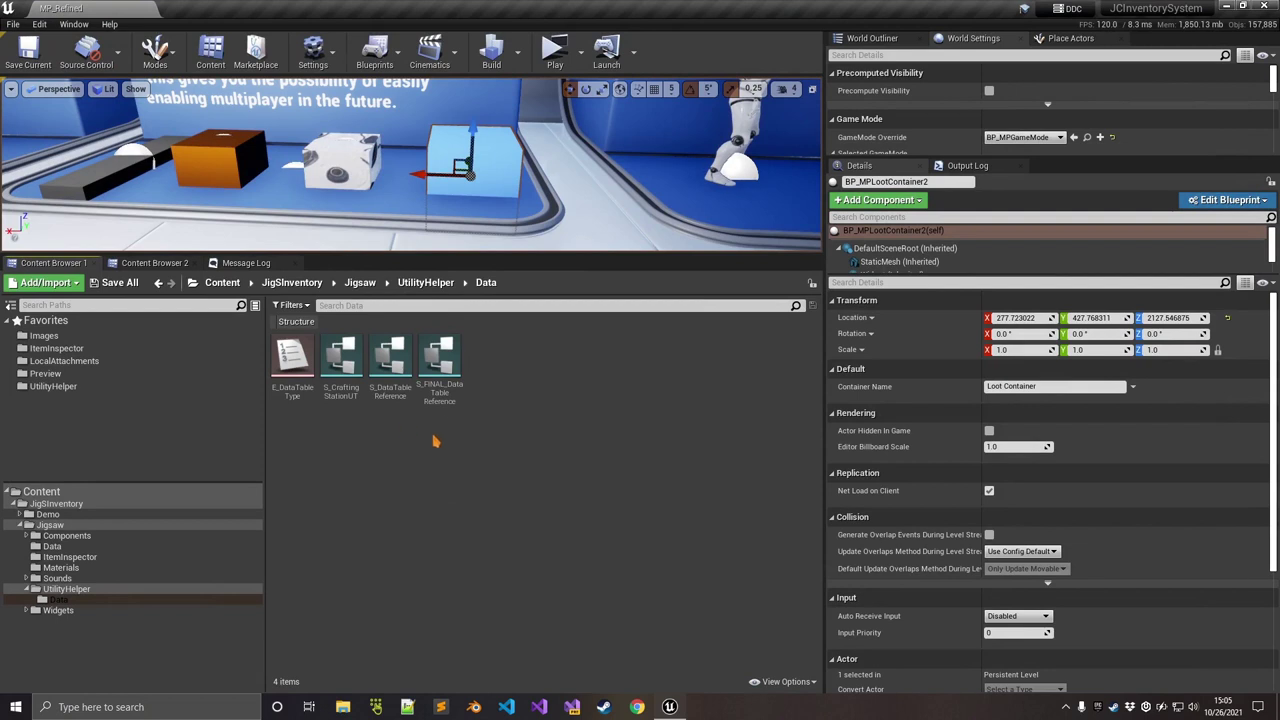
{"action": "double_click", "coordinate": [440, 355]}
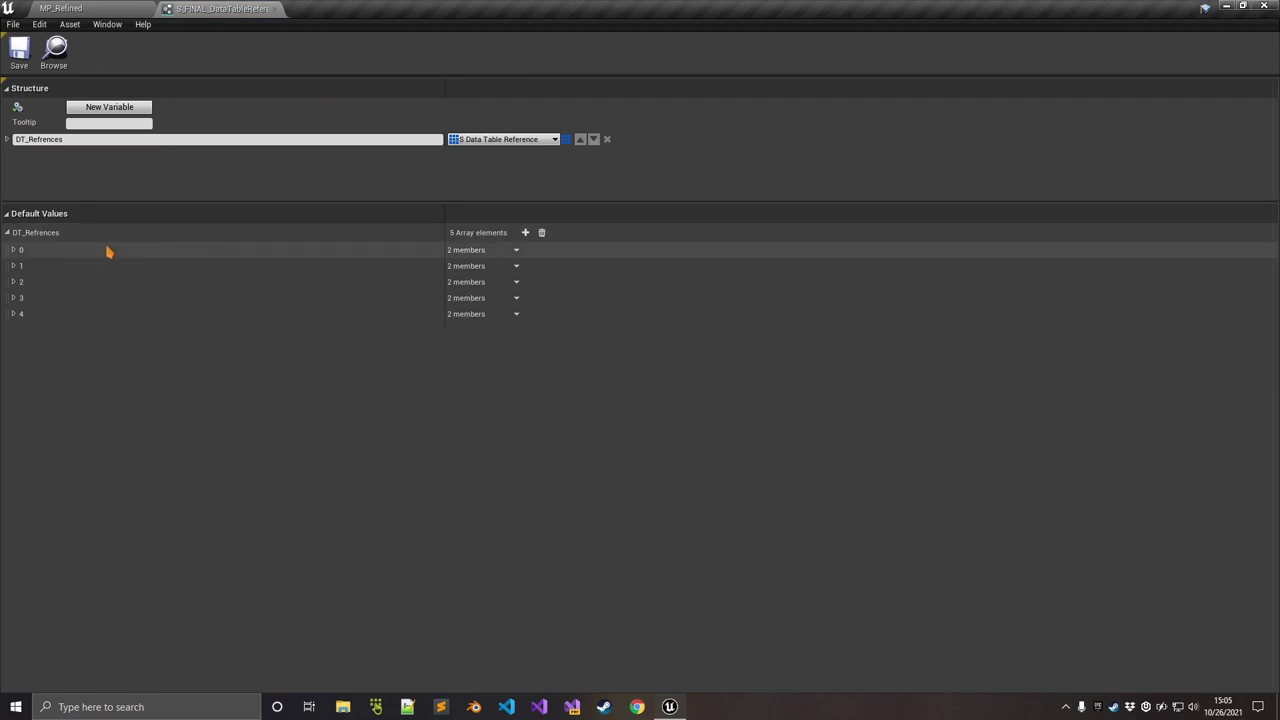
{"action": "left_click", "coordinate": [9, 251]}
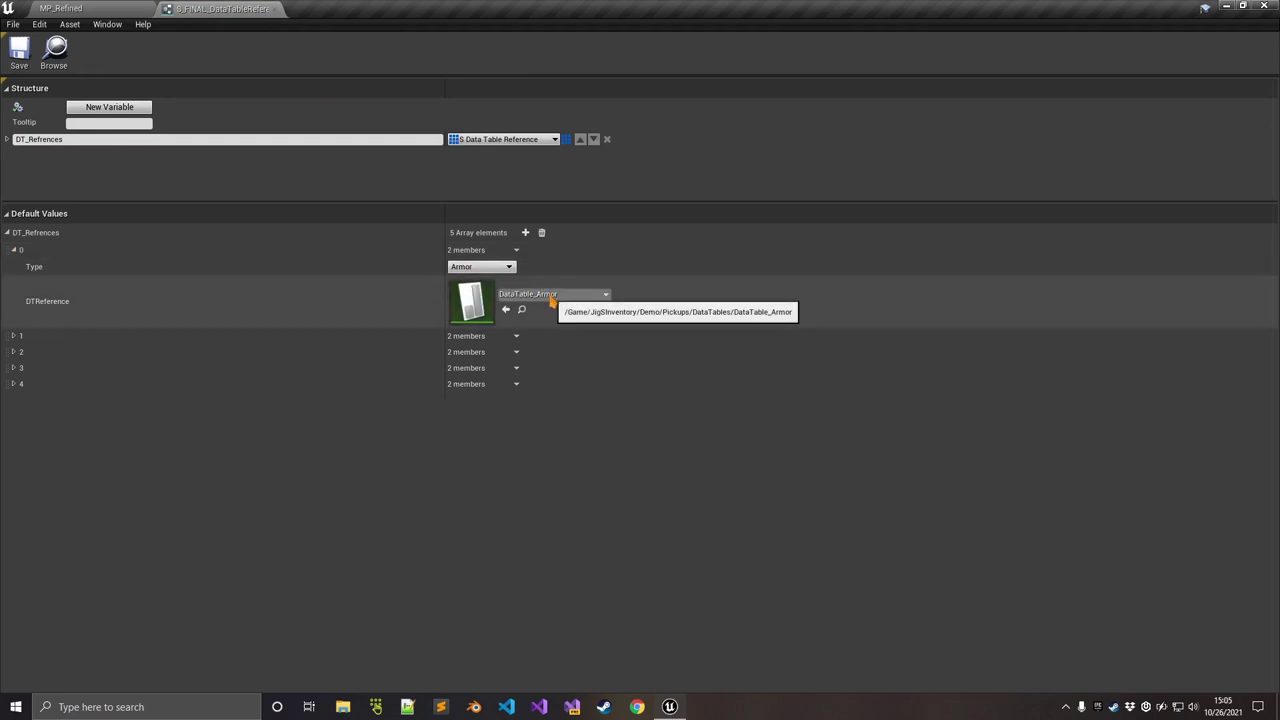
{"action": "left_click", "coordinate": [14, 337]}
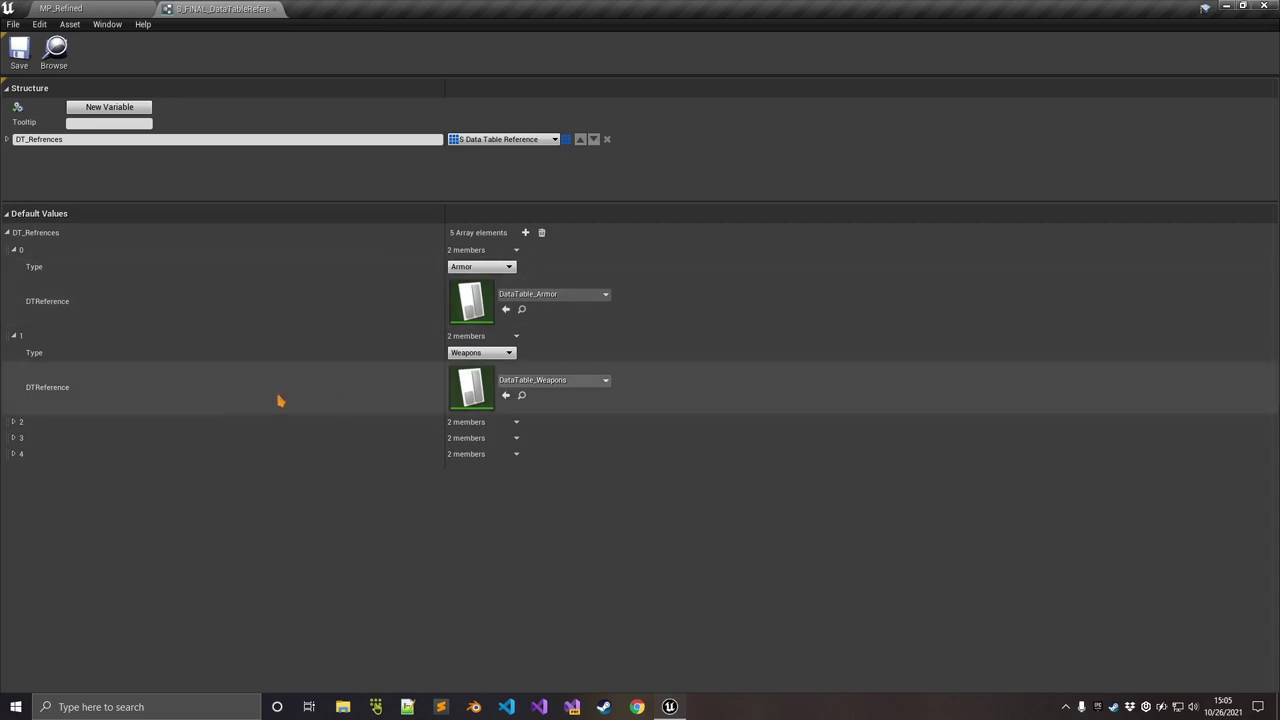
{"action": "left_click", "coordinate": [16, 423]}
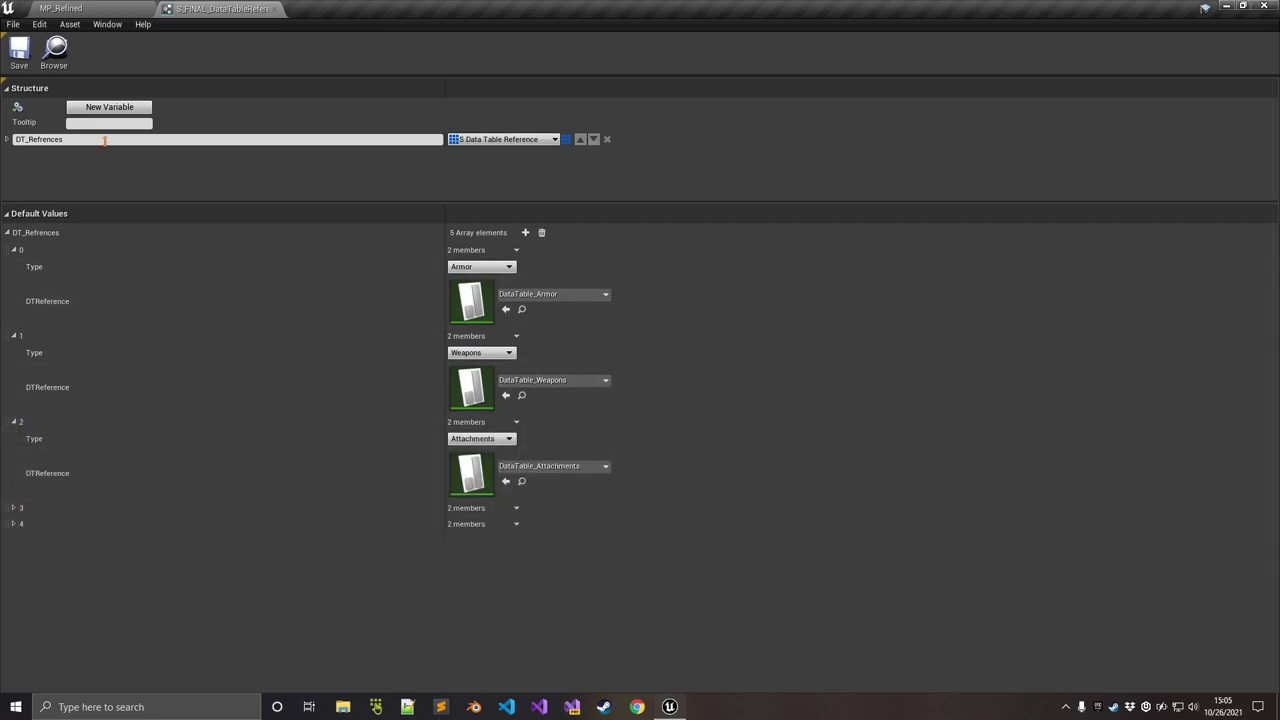
{"action": "left_click", "coordinate": [276, 8]}
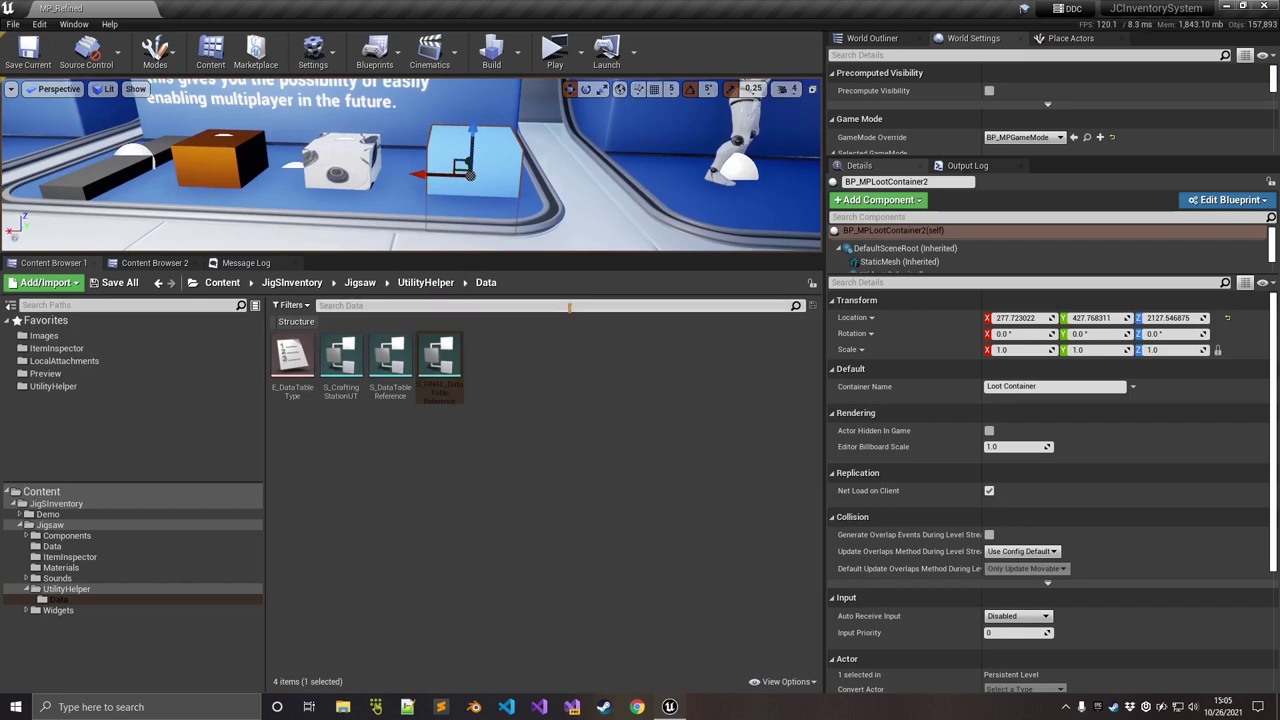
- Inspect the first starting item of container 0 in the selected loot container's BP_JigMultiplayer component
{"action": "right_click_drag", "start_coordinate": [582, 223], "coordinate": [520, 209]}
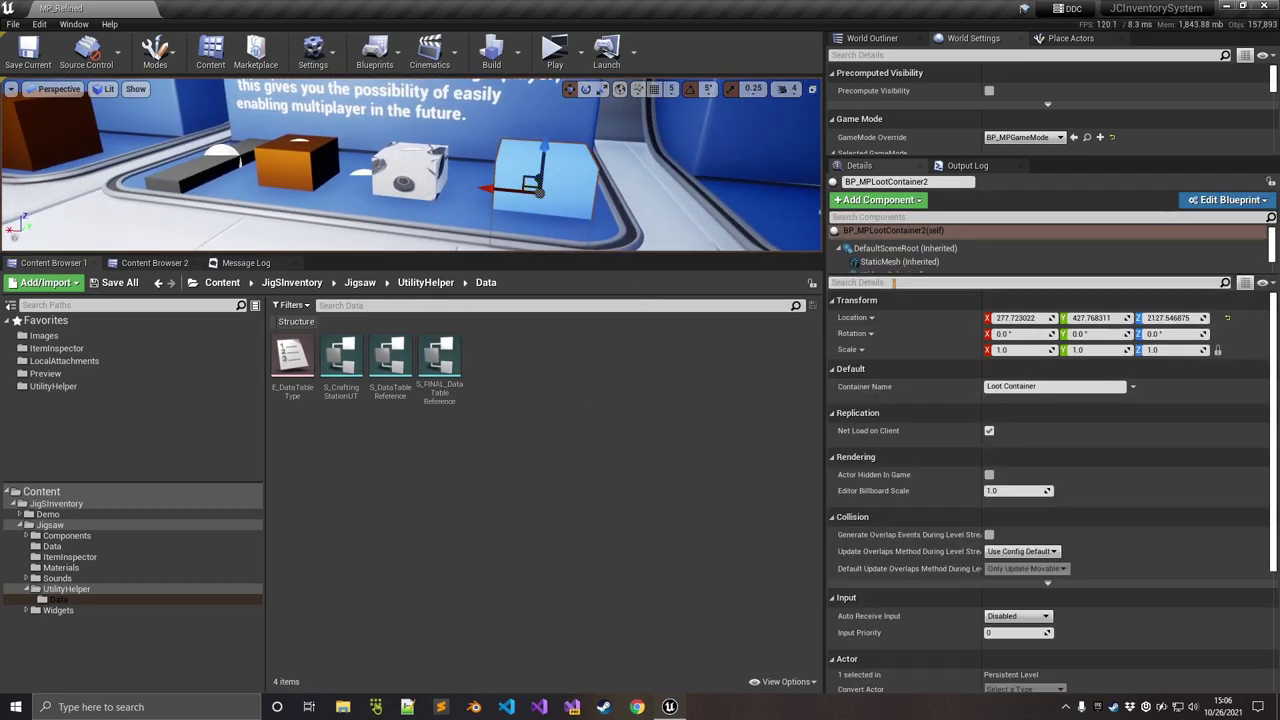
{"action": "left_click_drag", "start_coordinate": [900, 278], "coordinate": [900, 358]}
{"action": "left_click", "coordinate": [890, 294]}
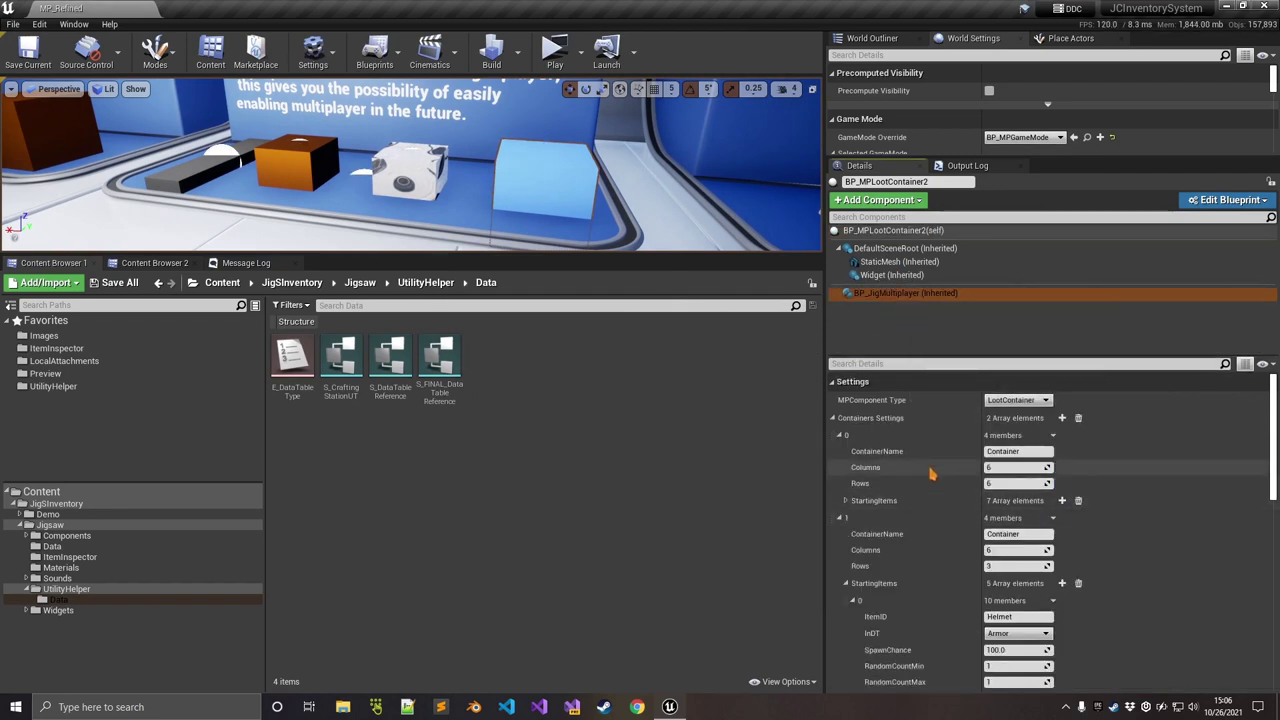
{"action": "scroll", "coordinate": [866, 450], "scroll_direction": "down", "scroll_amount": 1}
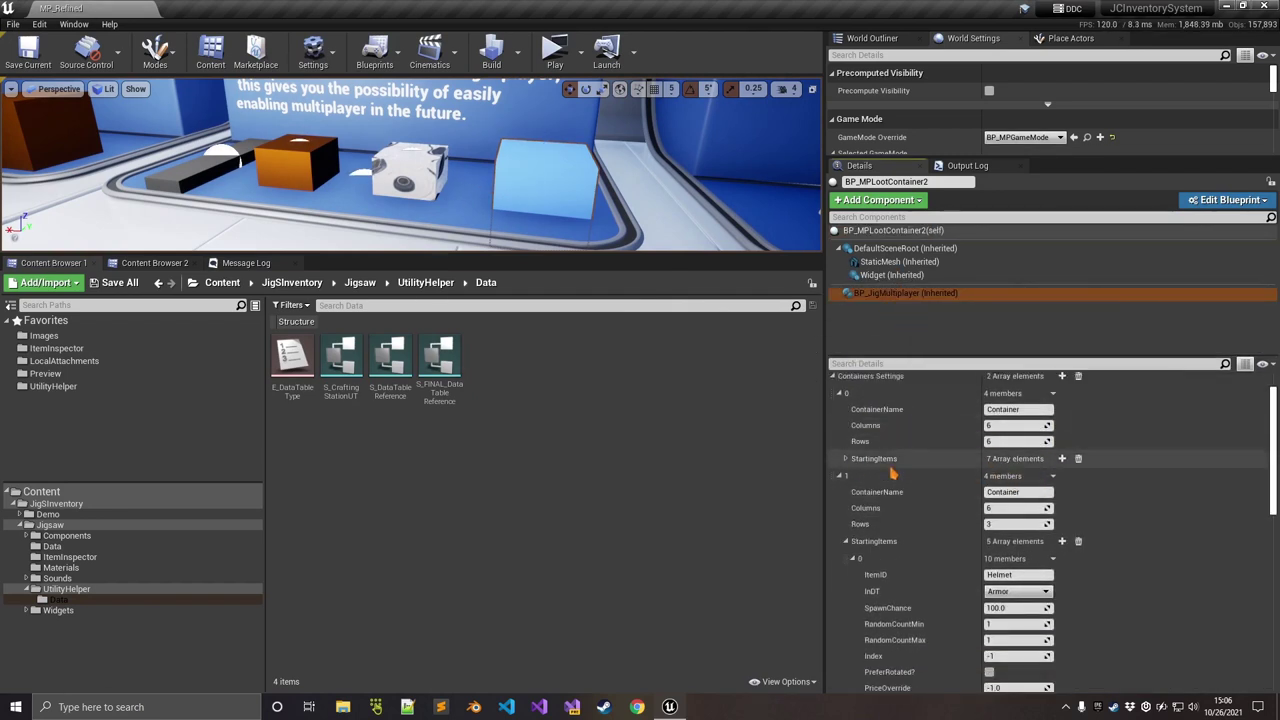
{"action": "left_click", "coordinate": [845, 458]}
{"action": "left_click", "coordinate": [852, 475]}
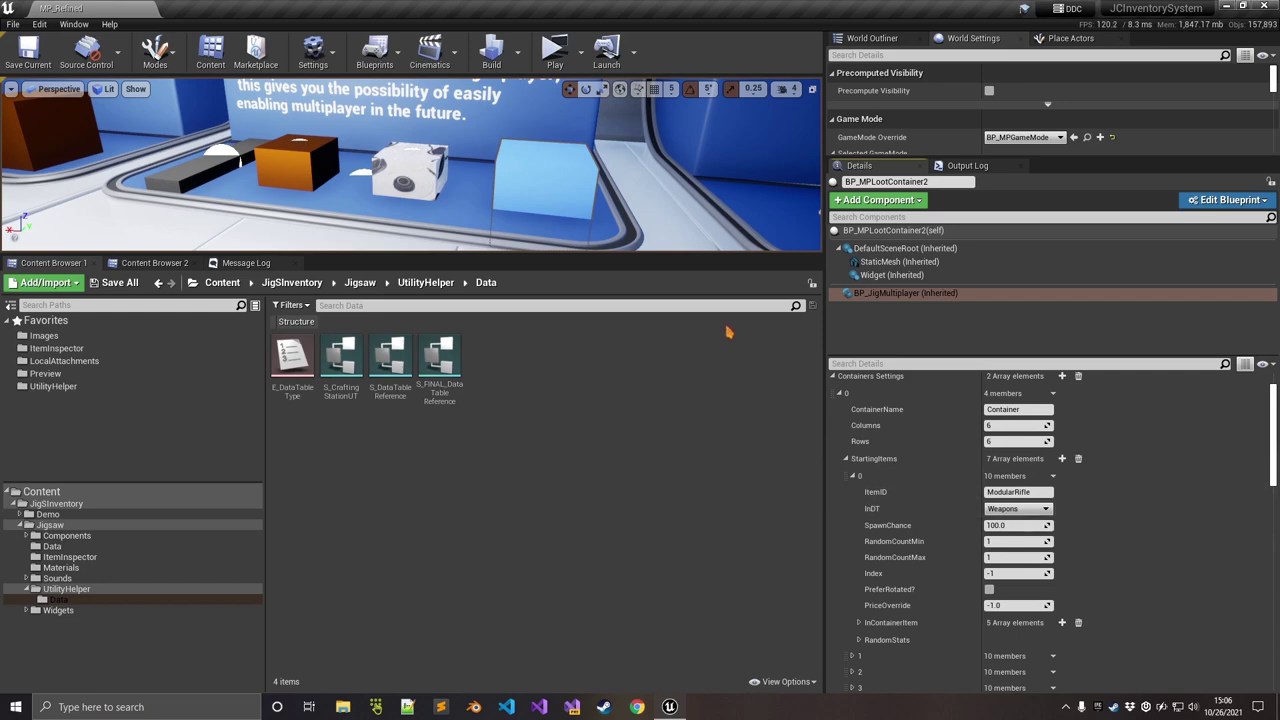
- Select the modular rifle in the level, open its BP_ModularRifle Blueprint, and look over its class defaults, collapsing Supported Mags/Ammo
{"action": "key", "text": "w"}
{"action": "right_click_drag", "start_coordinate": [412, 165], "coordinate": [570, 220]}
{"action": "right_click_drag", "start_coordinate": [464, 194], "coordinate": [485, 158]}
{"action": "left_click", "coordinate": [472, 188]}
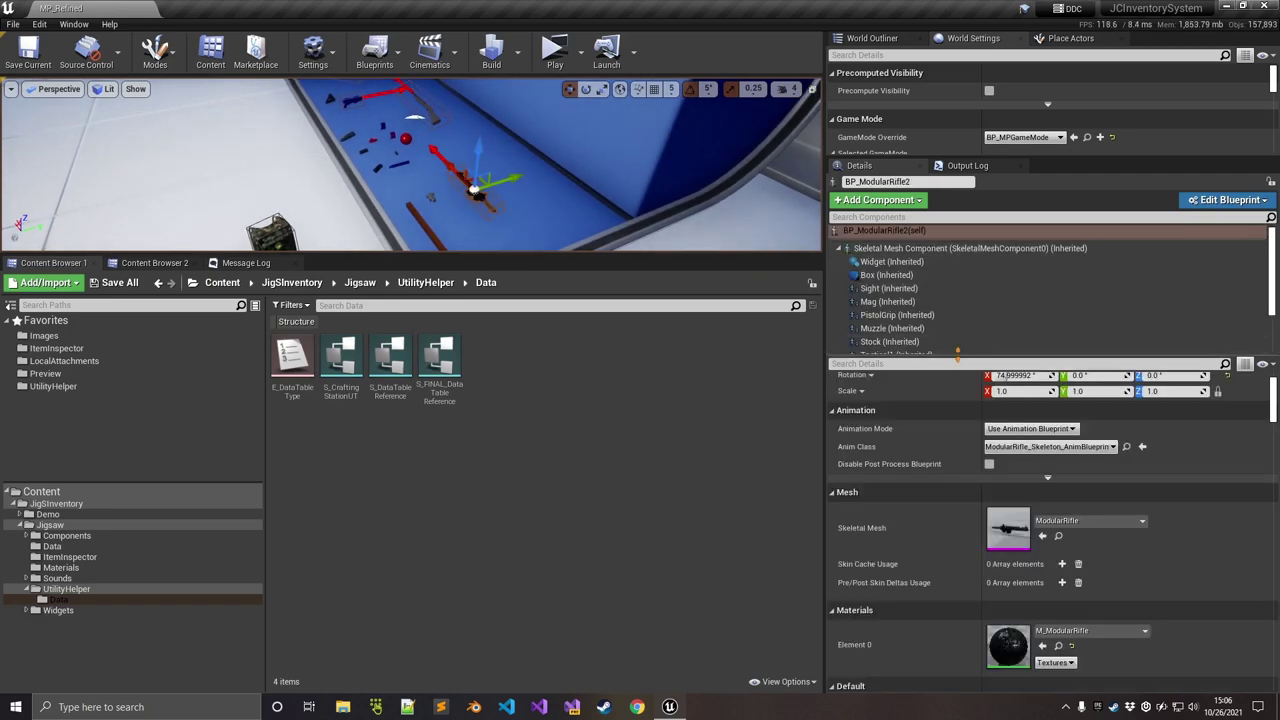
{"action": "left_click", "coordinate": [1228, 200]}
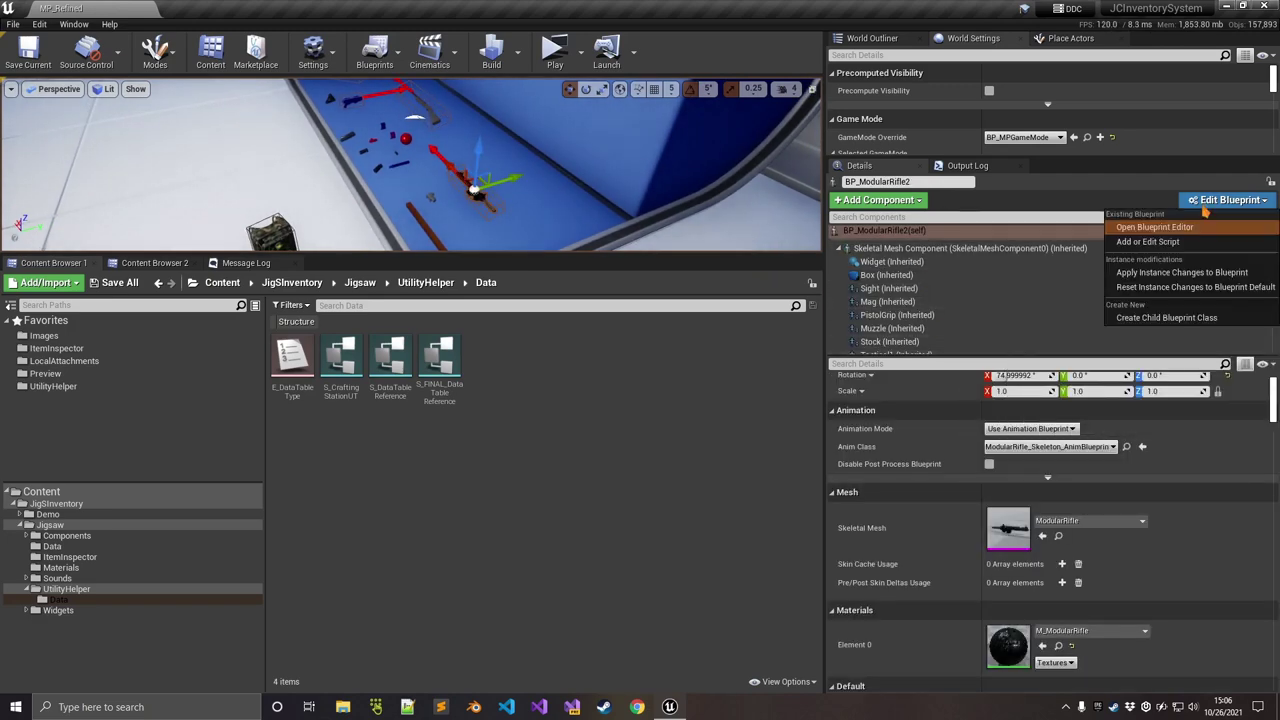
{"action": "left_click", "coordinate": [1160, 231]}
{"action": "left_click", "coordinate": [552, 104]}
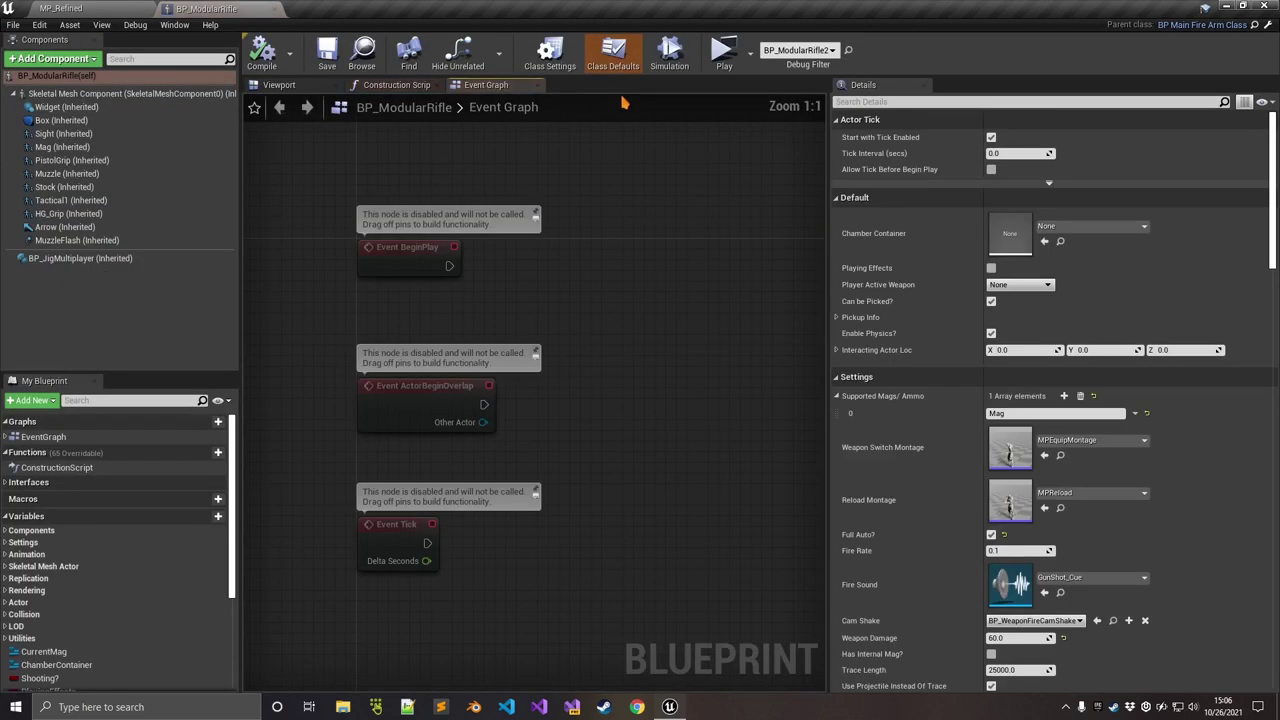
{"action": "left_click", "coordinate": [836, 396]}
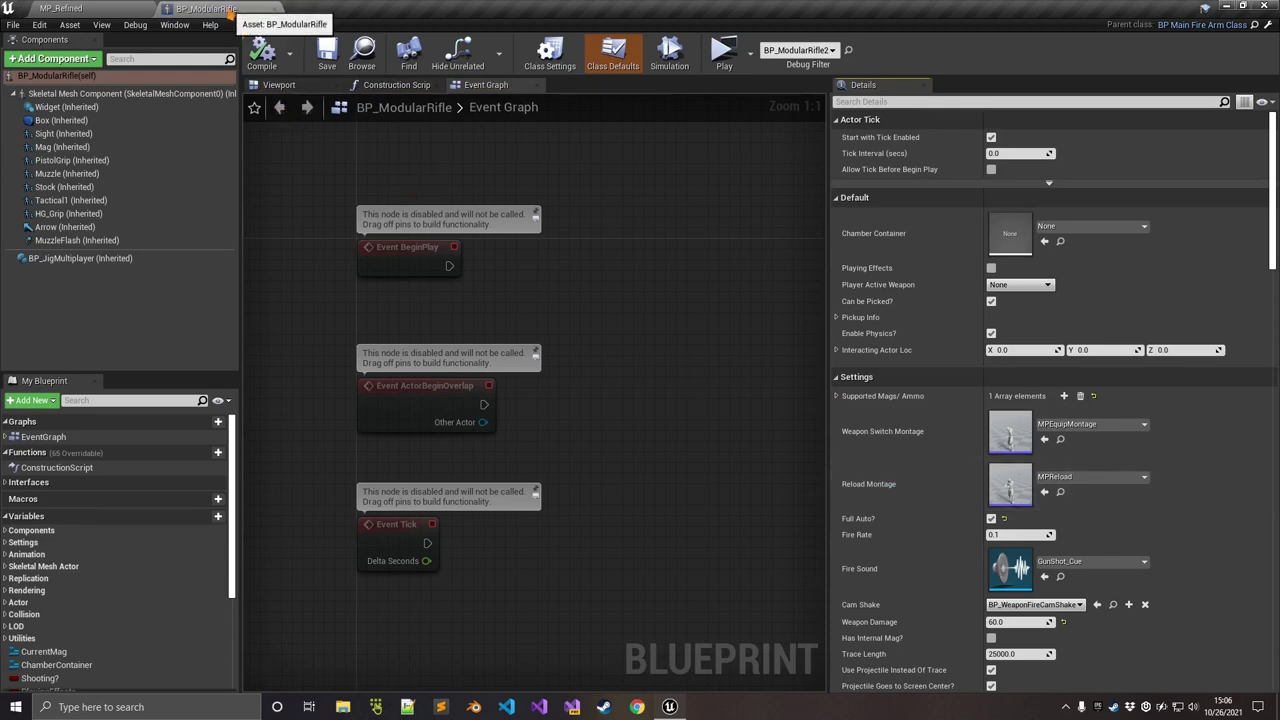
- Return to the MP_Refined level and locate the JigContainerHelper widget in the UtilityHelper folder
{"action": "left_click", "coordinate": [62, 8]}
{"action": "left_click", "coordinate": [425, 282]}
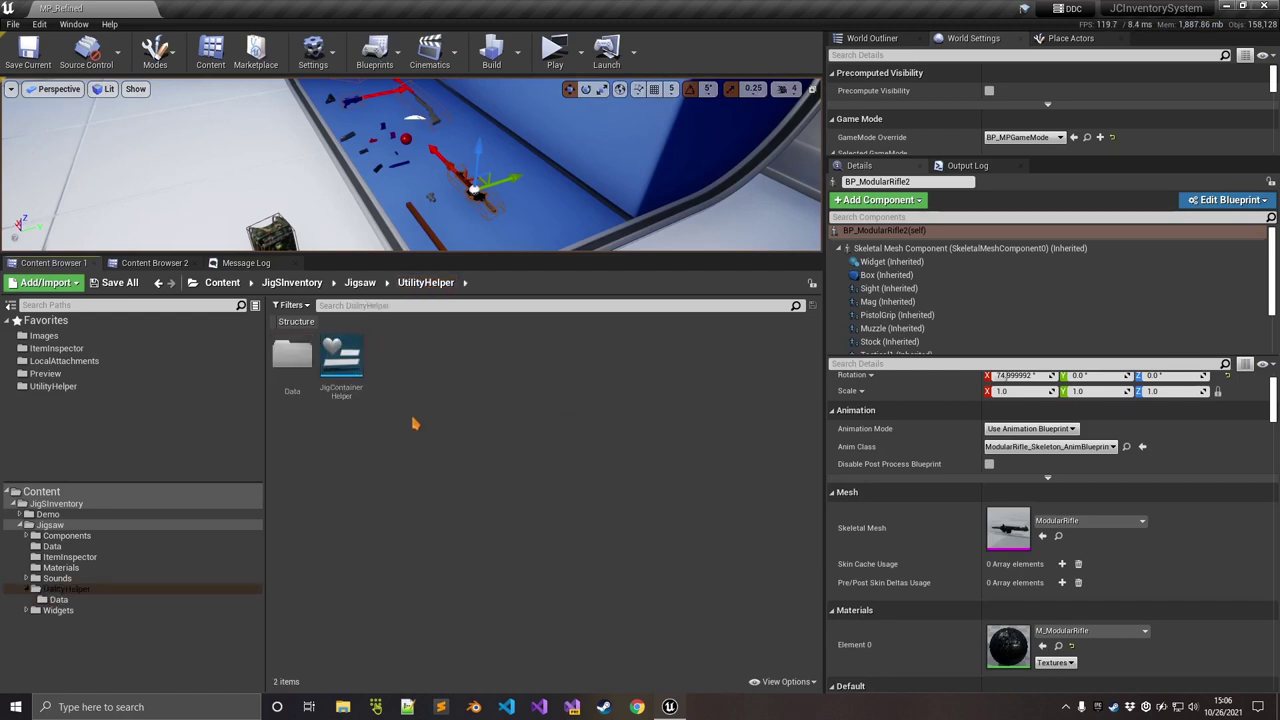
{"action": "left_click", "coordinate": [346, 377]}
{"action": "left_click", "coordinate": [528, 426]}
- Select the backpack standing on the floor beside the weapons display and nudge it slightly upward
{"action": "right_click_drag", "start_coordinate": [397, 187], "coordinate": [360, 178]}
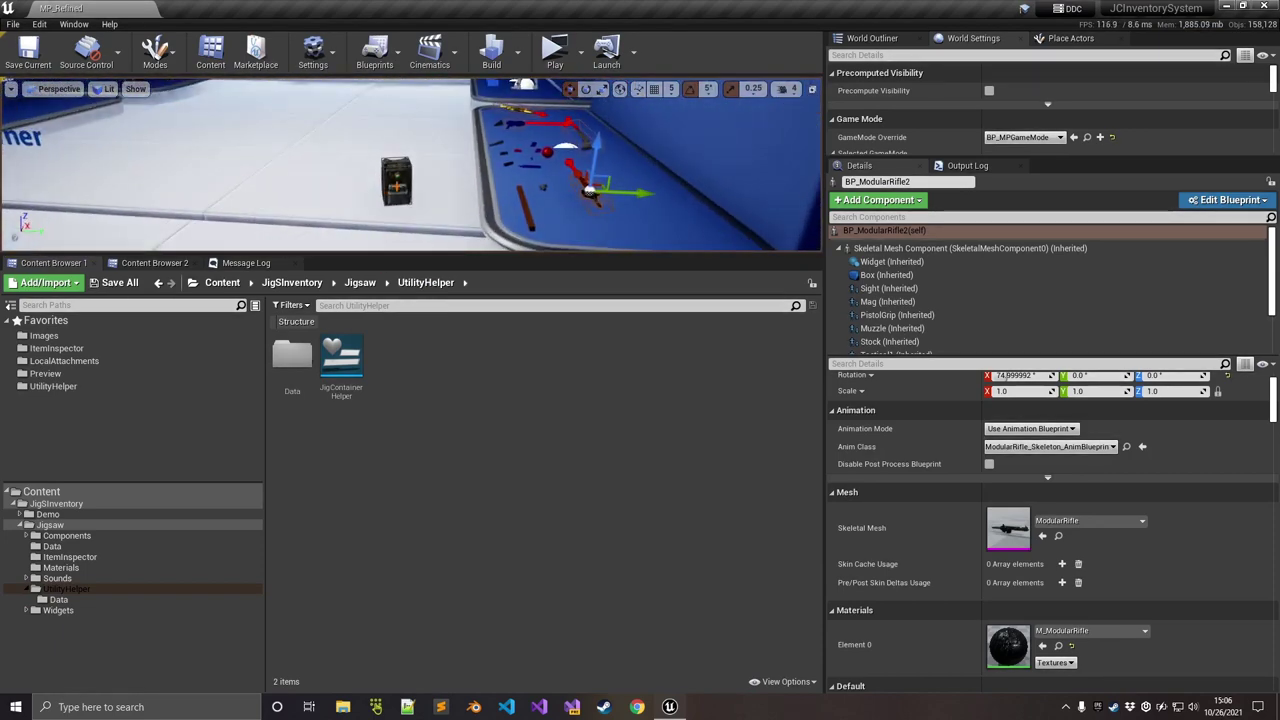
{"action": "left_click", "coordinate": [397, 187]}
{"action": "mouse_move", "coordinate": [396, 160]}
{"action": "left_mouse_down"}
{"action": "mouse_move", "coordinate": [396, 134]}
{"action": "mouse_move", "coordinate": [396, 155]}
{"action": "left_mouse_up"}
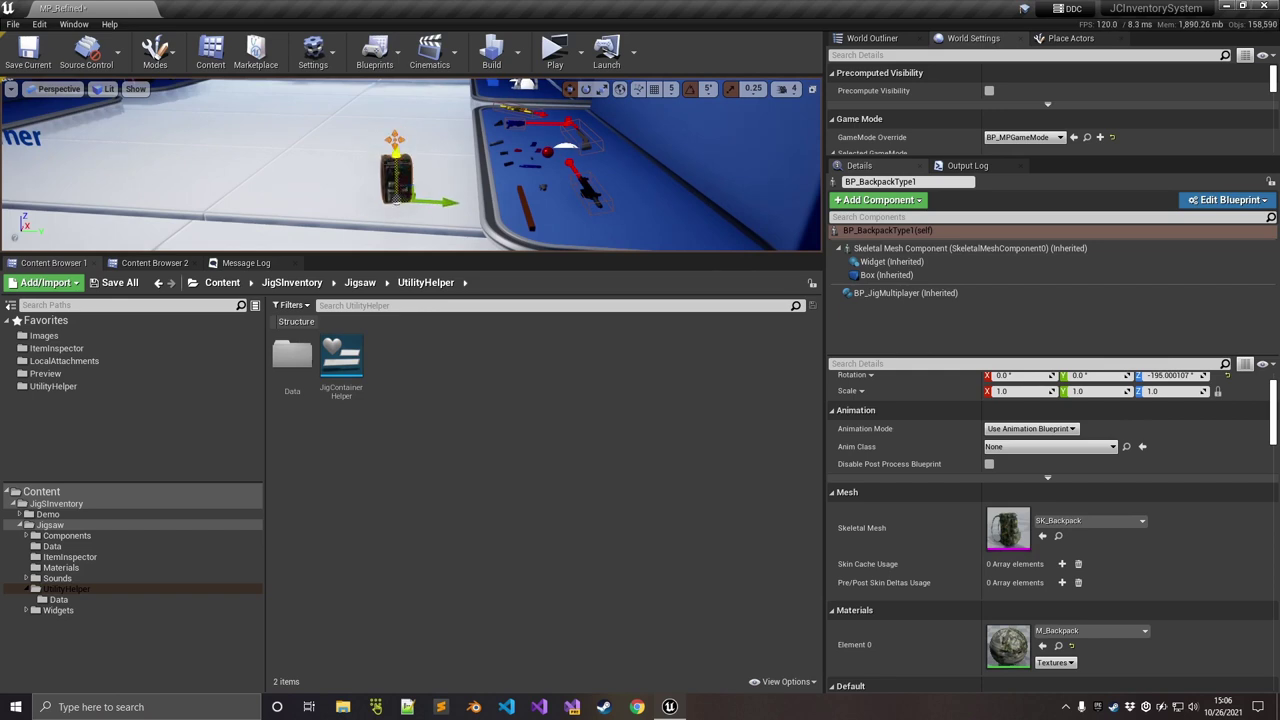
{"action": "right_click_drag", "start_coordinate": [493, 153], "coordinate": [440, 178]}
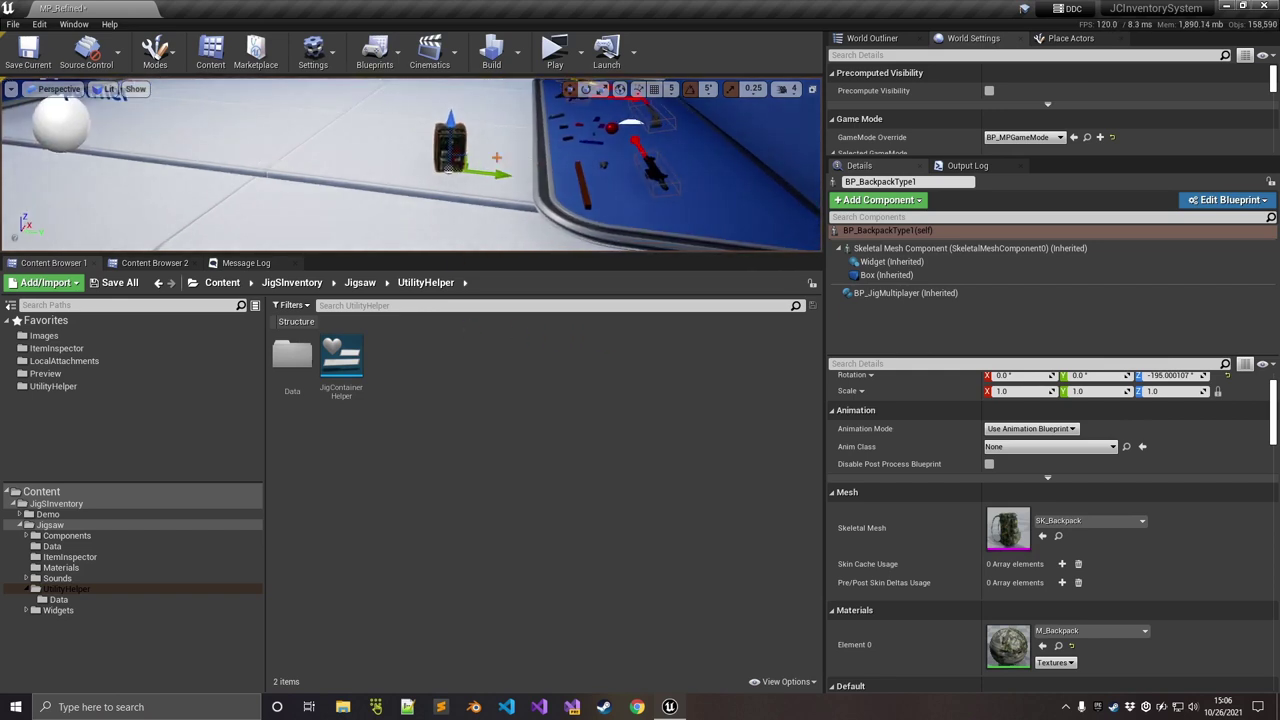
- Run the JigContainerHelper editor utility widget and move its window so the level stays visible
{"action": "right_click", "coordinate": [340, 384]}
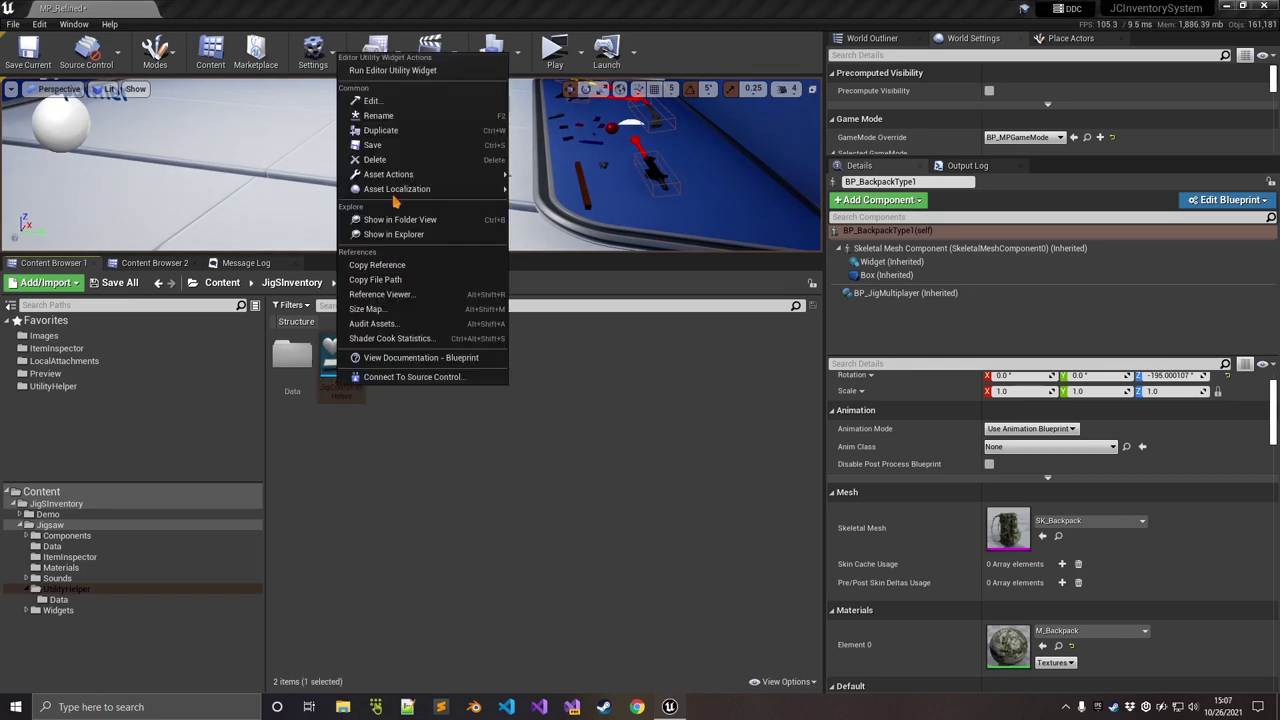
{"action": "left_click", "coordinate": [393, 72]}
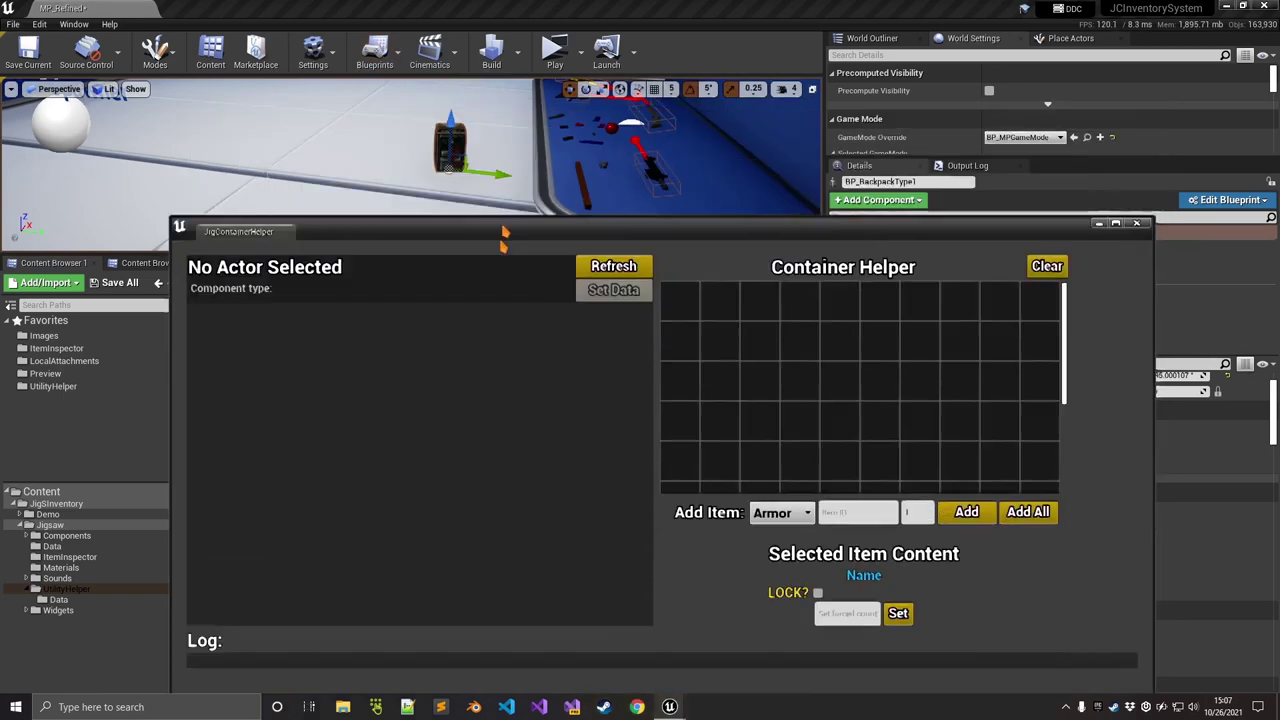
{"action": "left_click_drag", "start_coordinate": [468, 270], "coordinate": [558, 262]}
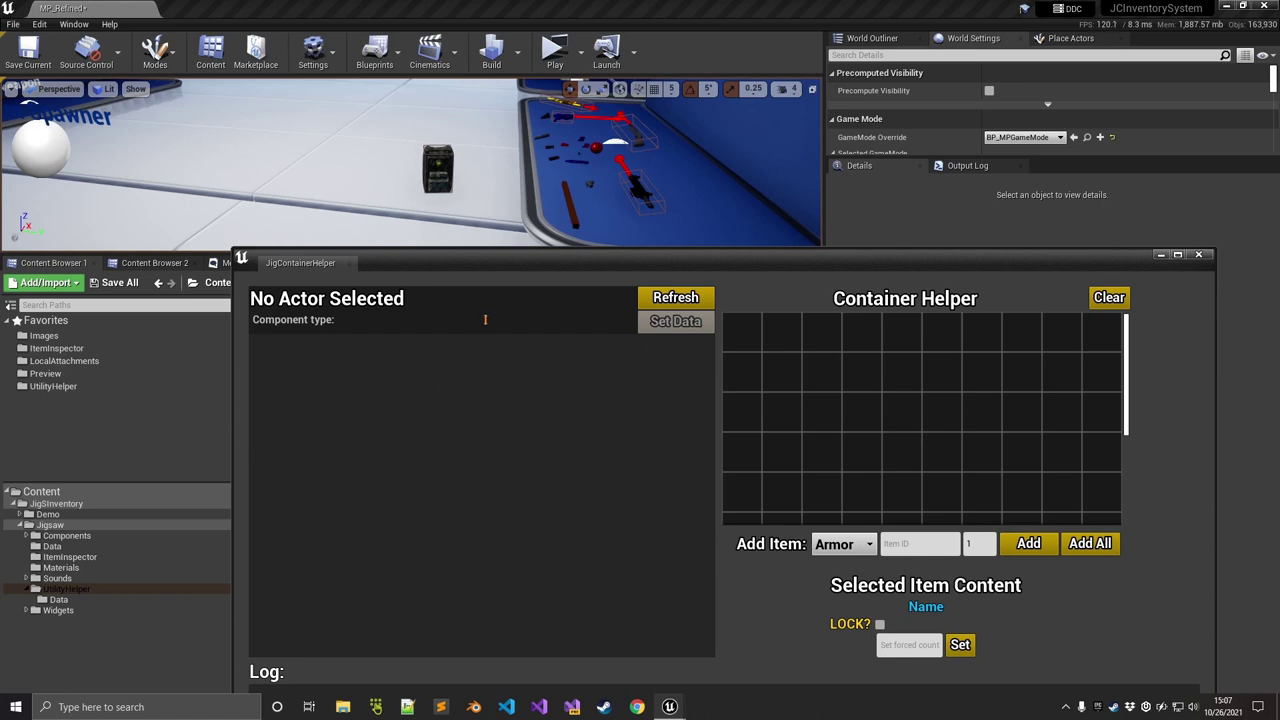
- Select the backpack in the level and load its containers into JigContainerHelper, repositioning the helper window
{"action": "mouse_move", "coordinate": [518, 197]}
{"action": "right_mouse_down"}
{"action": "mouse_move", "coordinate": [510, 218]}
{"action": "mouse_move", "coordinate": [512, 170]}
{"action": "mouse_move", "coordinate": [511, 187]}
{"action": "right_mouse_up"}
{"action": "key", "text": "w"}
{"action": "key", "text": "s"}
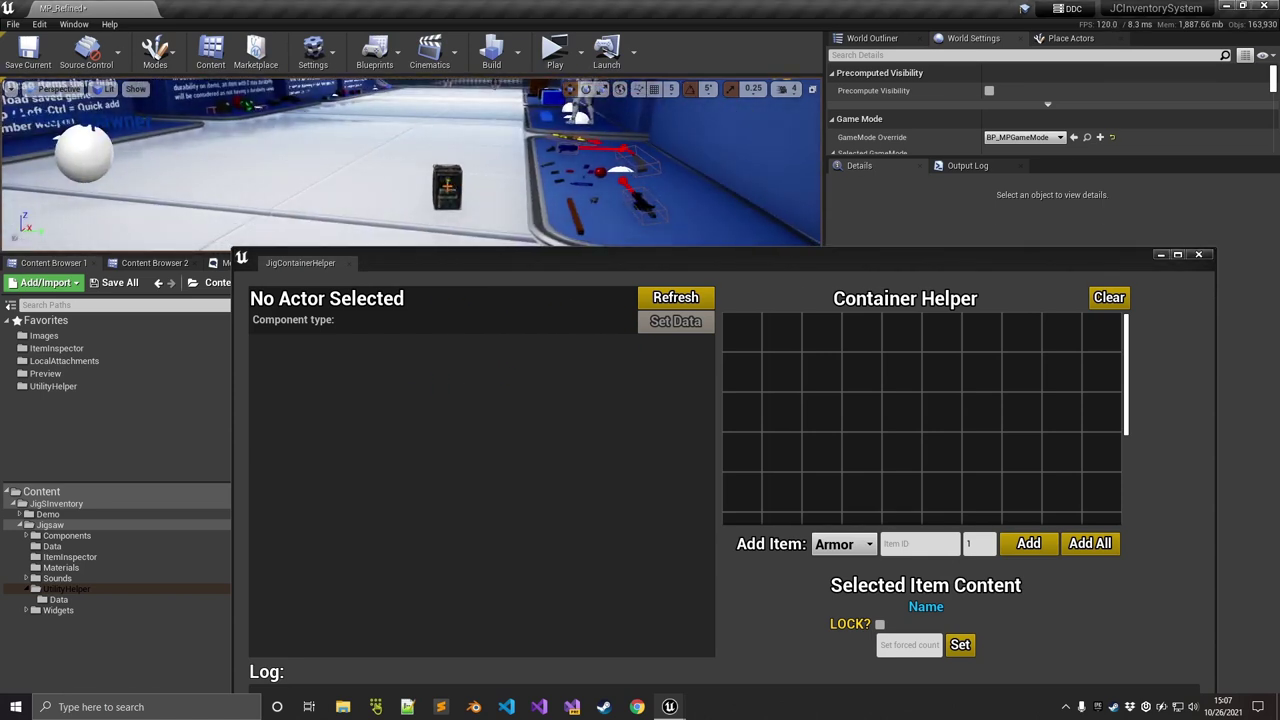
{"action": "left_click", "coordinate": [447, 188]}
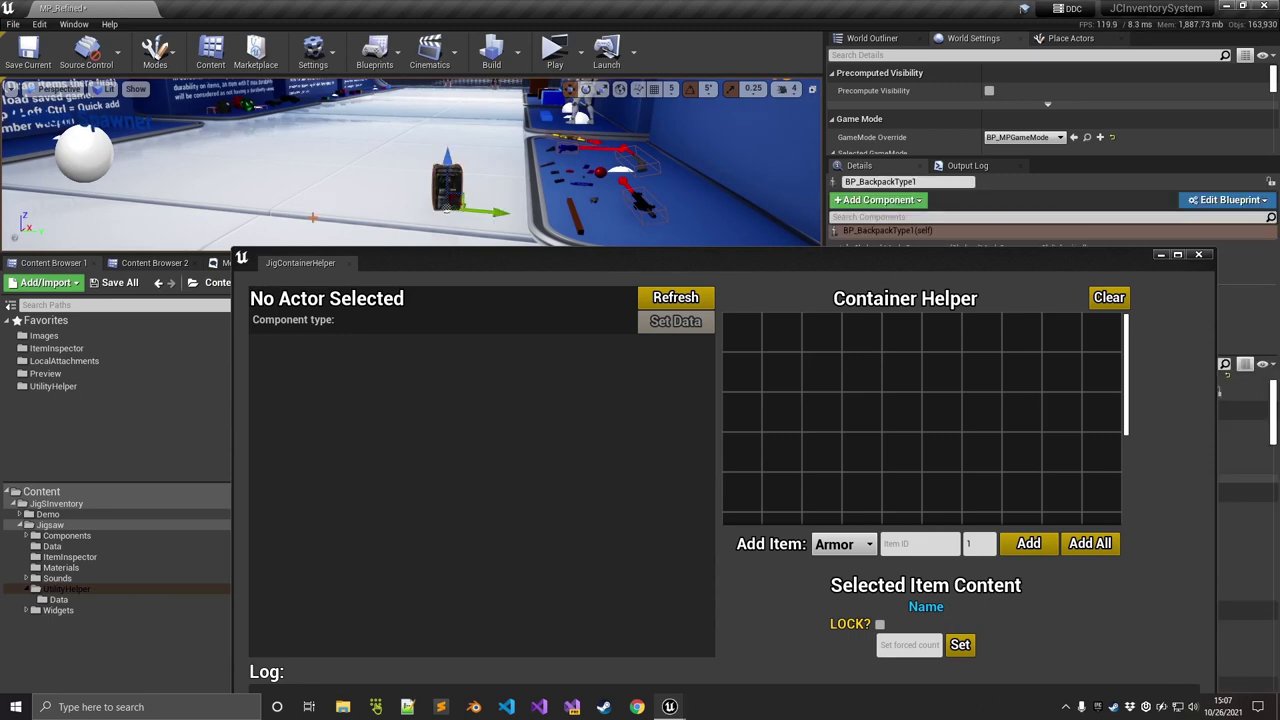
{"action": "left_click", "coordinate": [672, 298]}
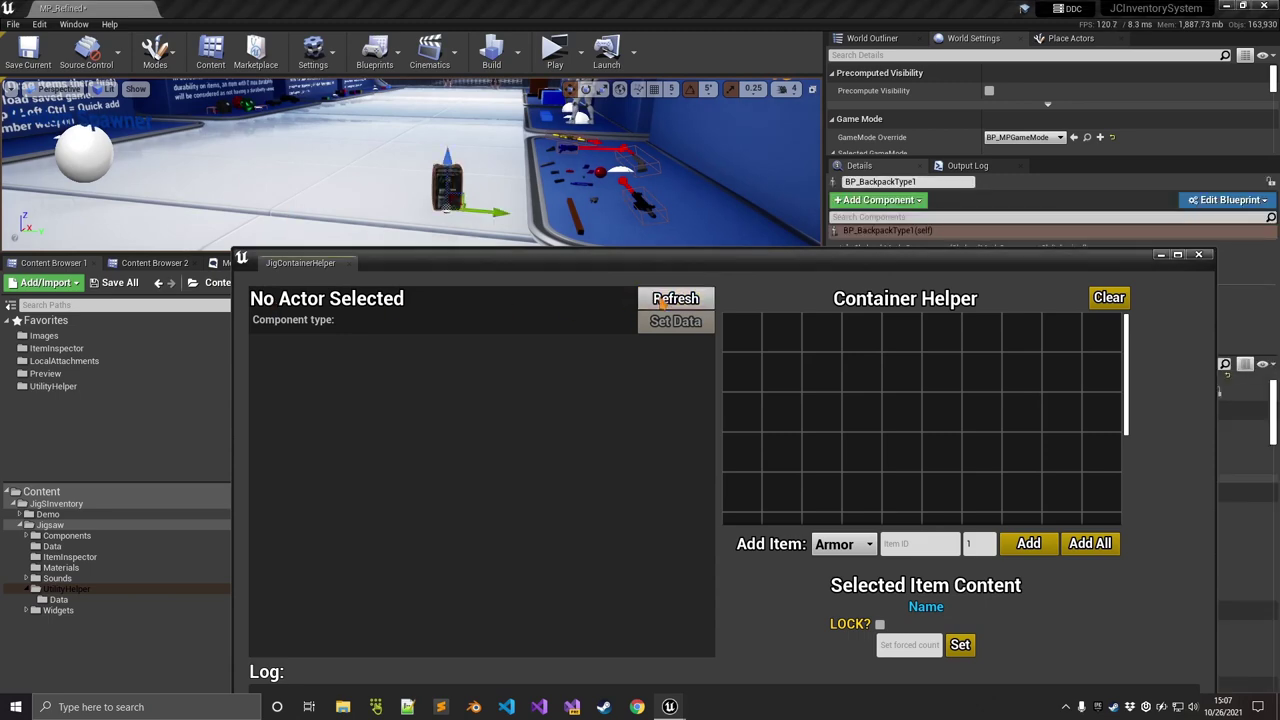
{"action": "left_click_drag", "start_coordinate": [581, 262], "coordinate": [547, 184]}
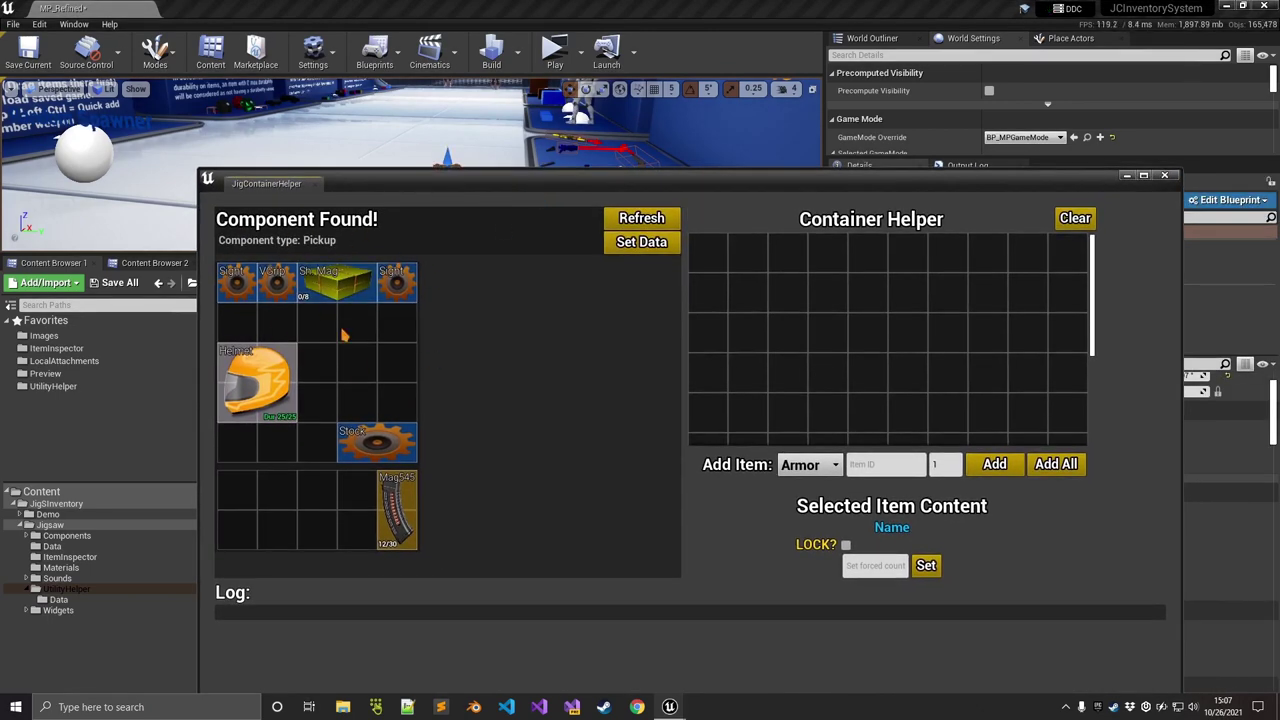
{"action": "left_click_drag", "start_coordinate": [341, 330], "coordinate": [338, 369]}
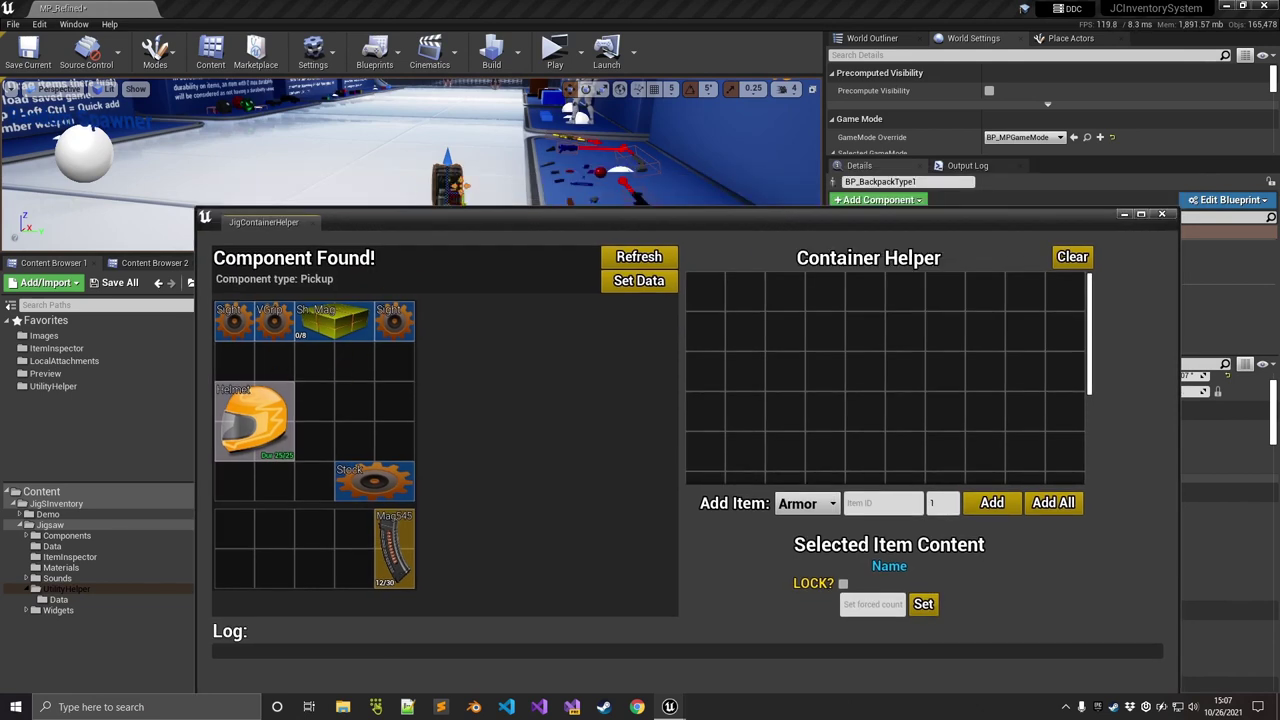
{"action": "left_click_drag", "start_coordinate": [517, 342], "coordinate": [495, 281]}
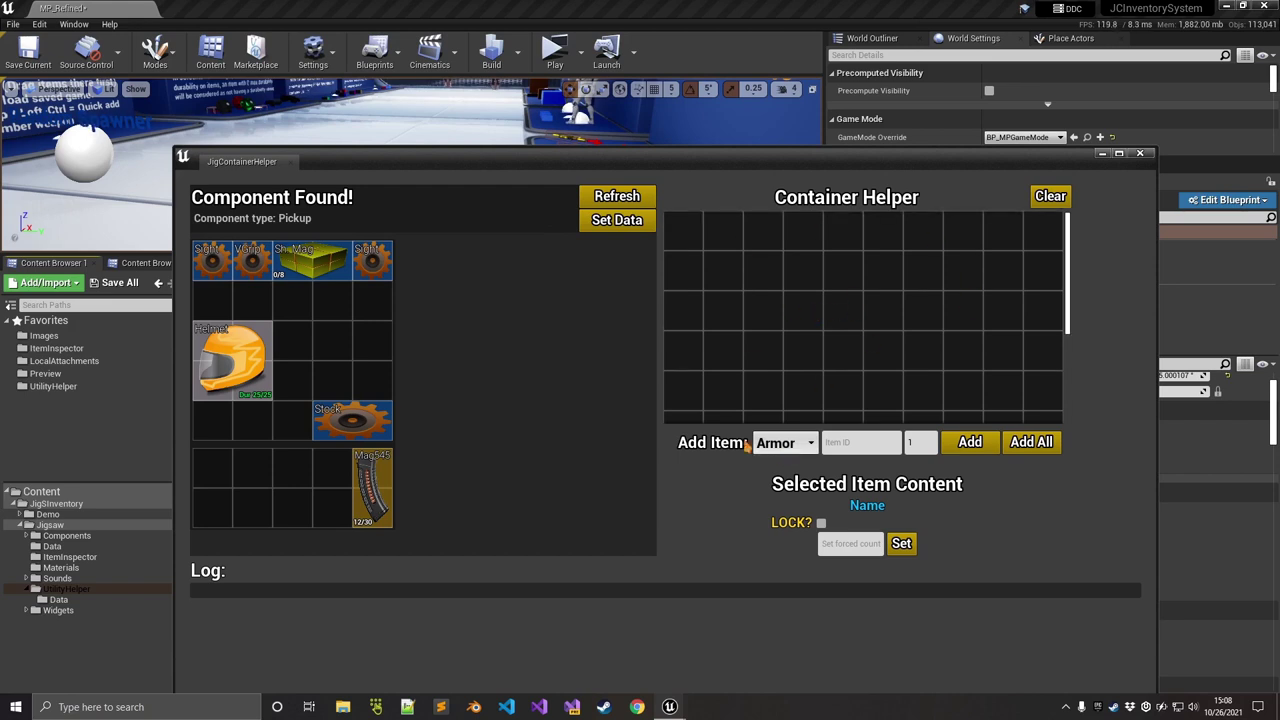
- Add all items from the Attachments data table to the Container Helper grid
{"action": "left_click", "coordinate": [785, 443]}
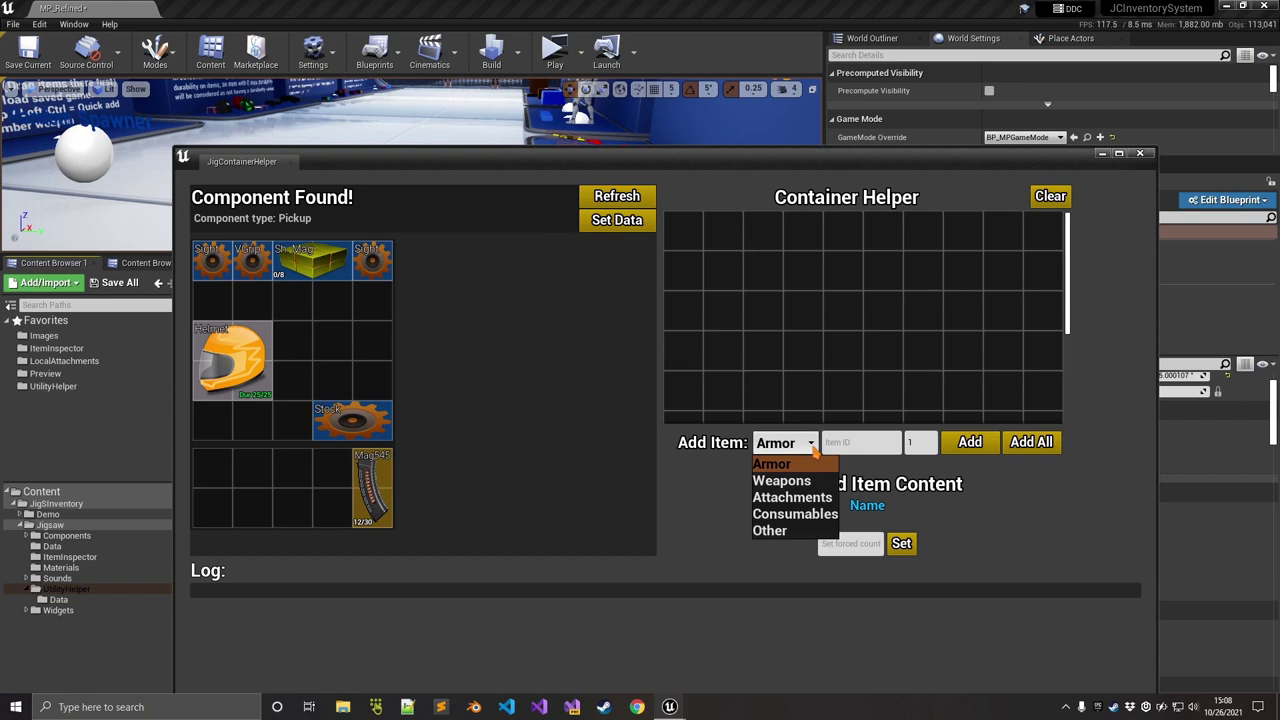
{"action": "left_click", "coordinate": [780, 498]}
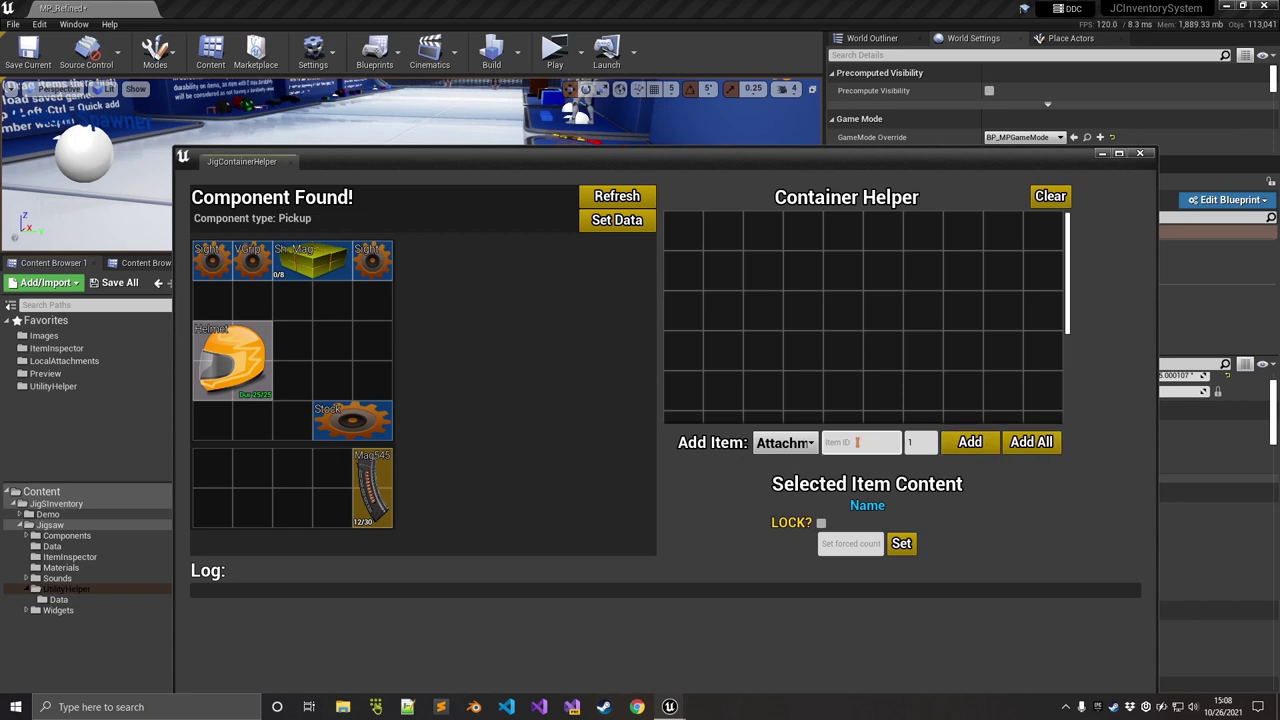
{"action": "left_click", "coordinate": [1031, 442]}
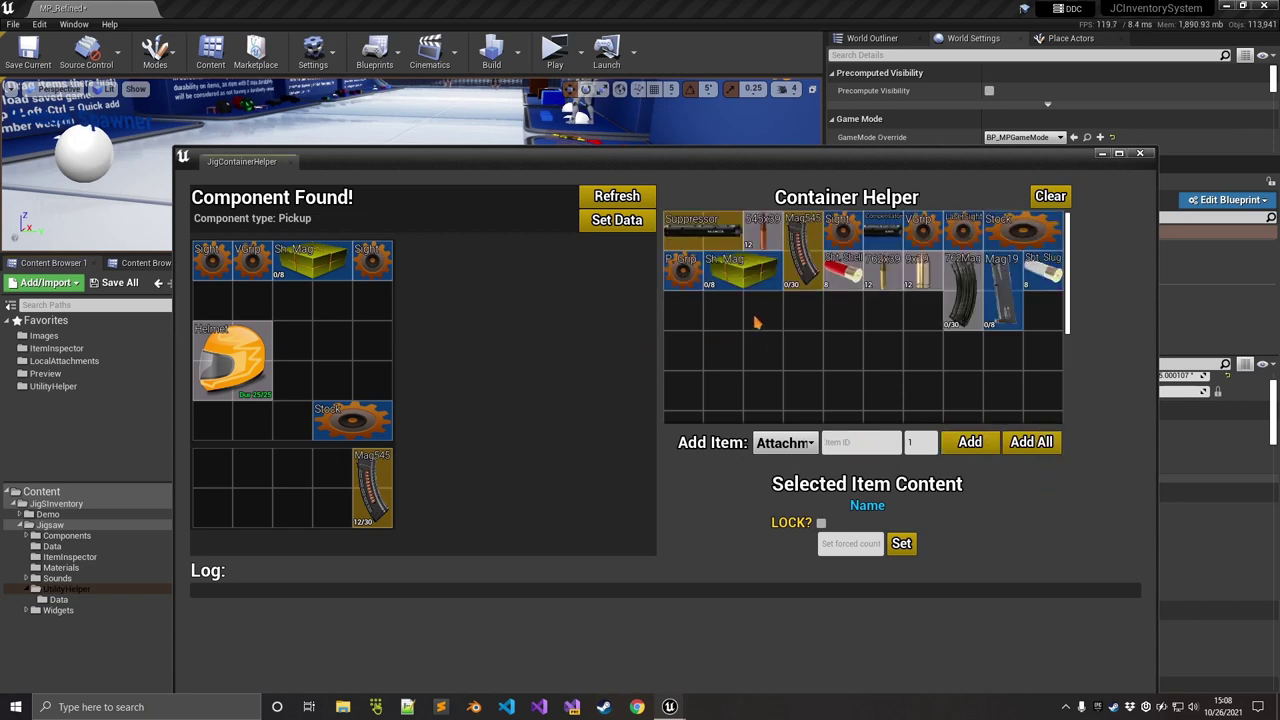
- Place the 545x39, shotgun shell and 762x39 ammo along the bottom row of the backpack's second container and apply the data
{"action": "left_click_drag", "start_coordinate": [763, 232], "coordinate": [212, 508]}
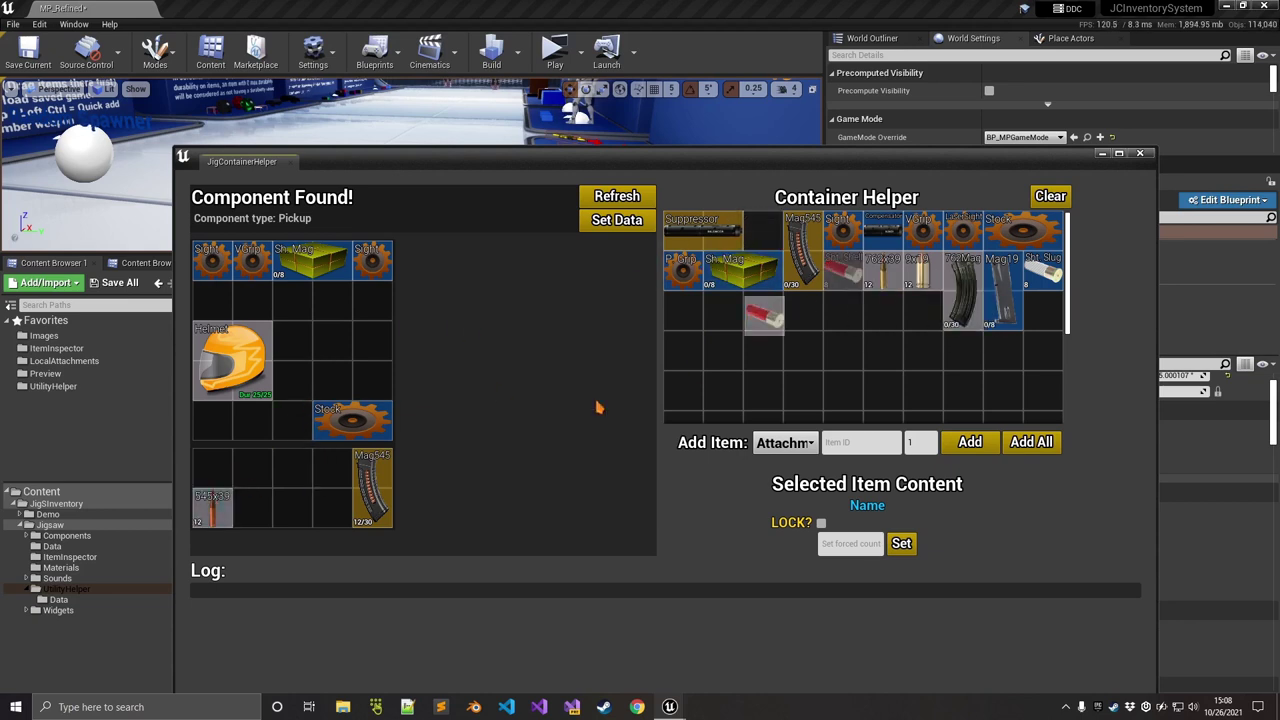
{"action": "left_click_drag", "start_coordinate": [763, 315], "coordinate": [252, 506]}
{"action": "left_click_drag", "start_coordinate": [883, 270], "coordinate": [293, 509]}
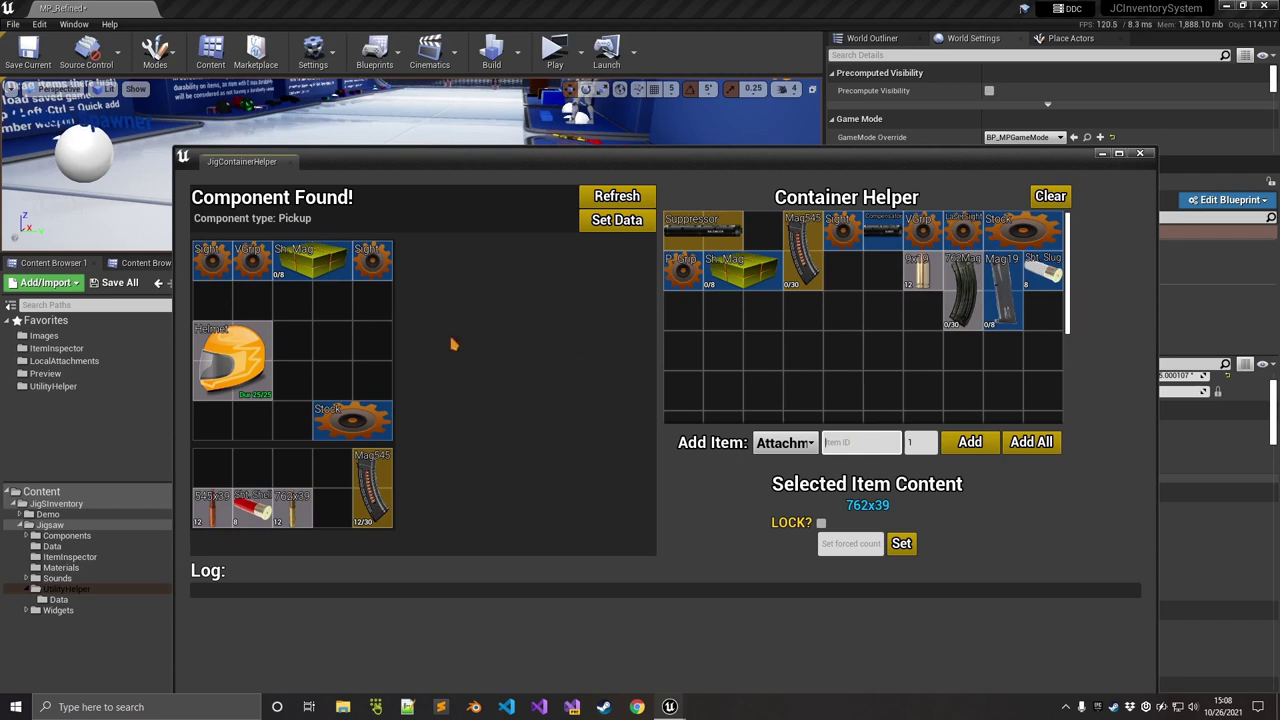
{"action": "left_click", "coordinate": [616, 220]}
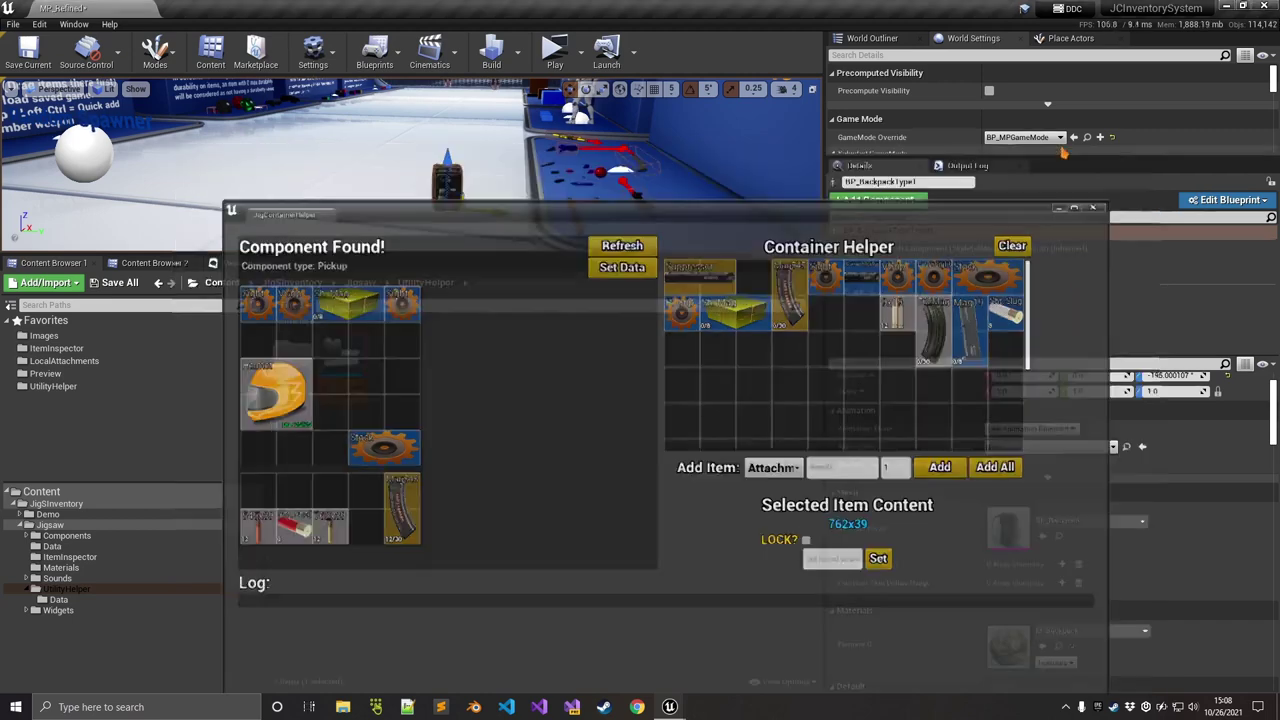
- Play the level, loot the backpack to check its stored items, and end the play session
{"action": "left_click", "coordinate": [555, 50]}
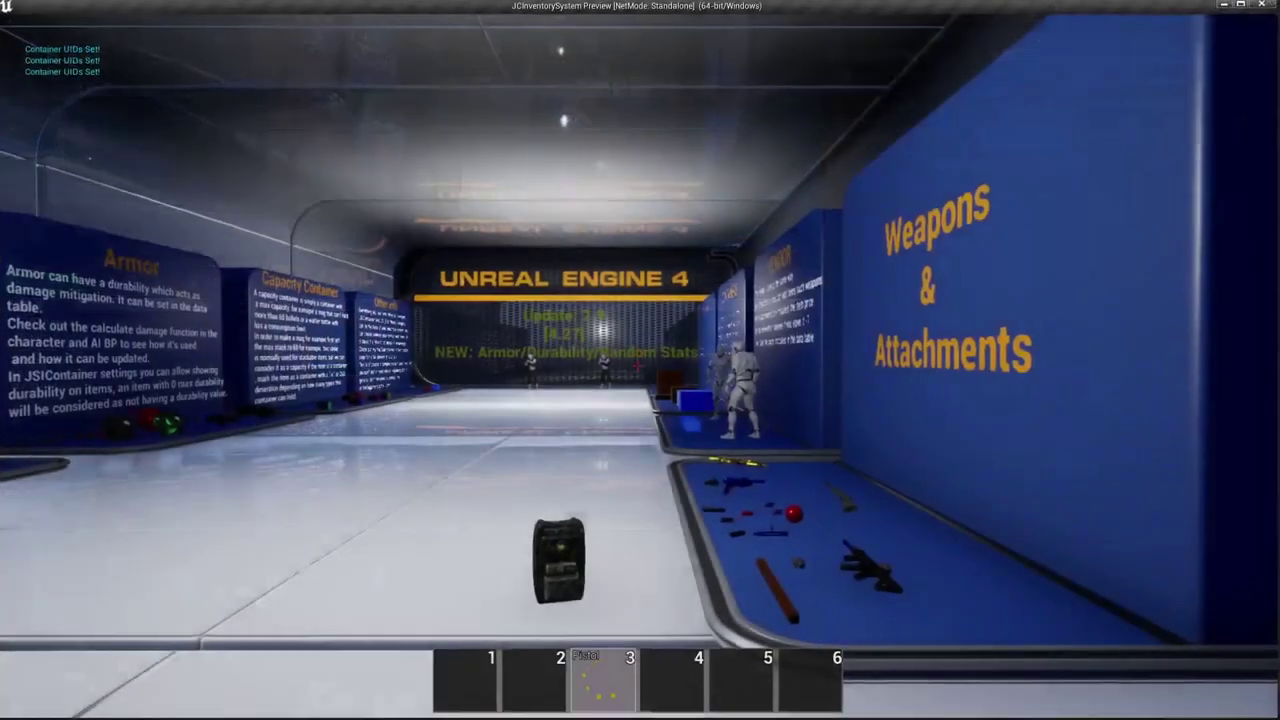
{"action": "key", "text": "w"}
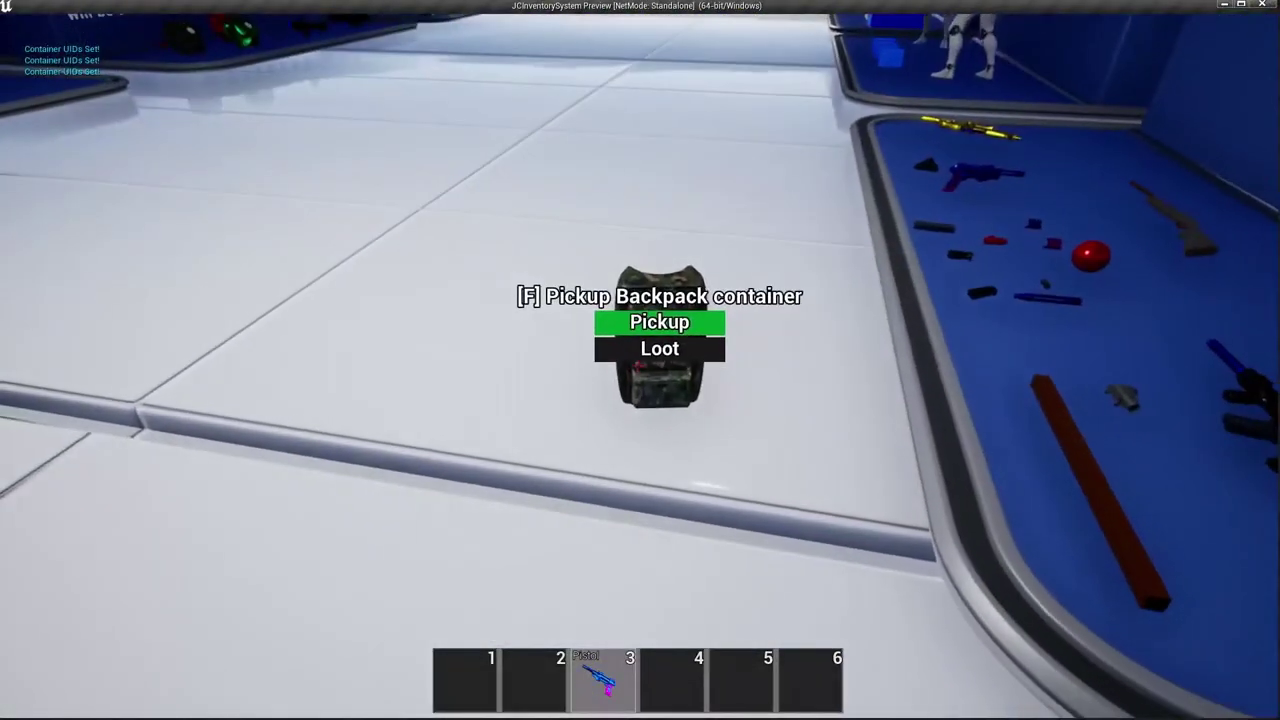
{"action": "scroll", "coordinate": [637, 367], "scroll_direction": "down", "scroll_amount": 1}
{"action": "key", "text": "f"}
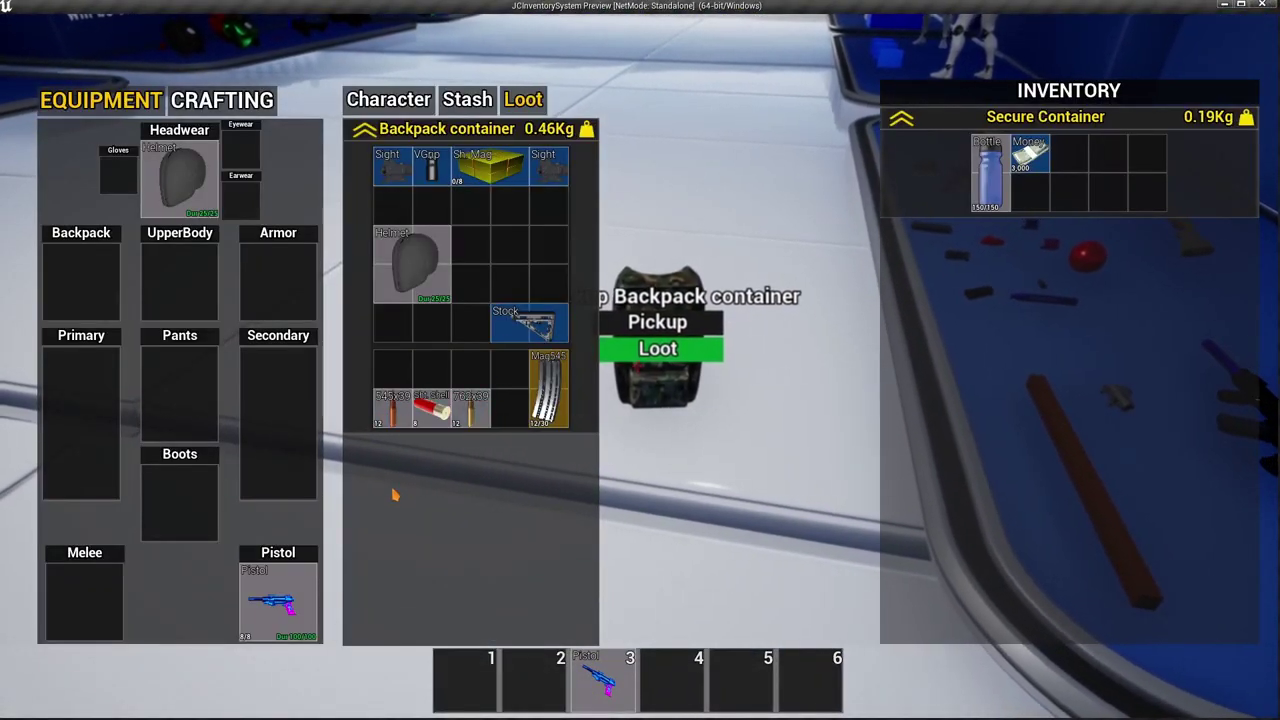
{"action": "key", "text": "Escape"}
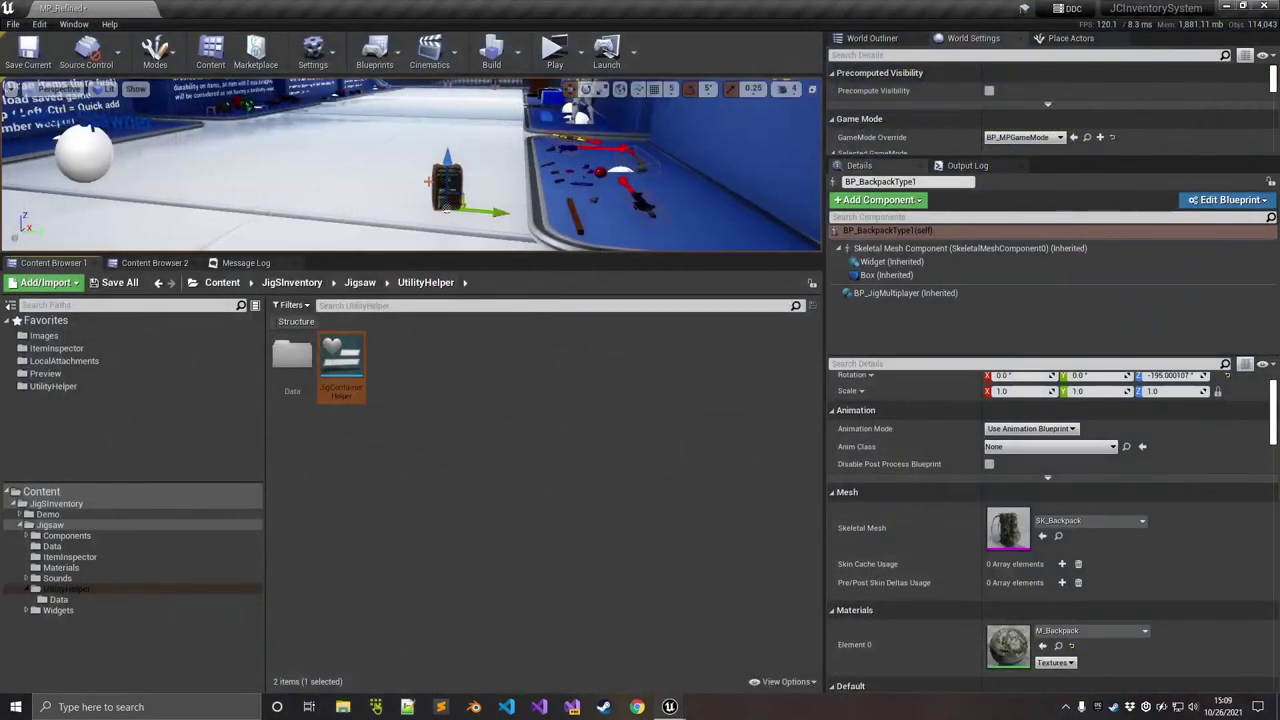
- Select the blue loot container beside the other boxes in the level and load its containers into JigContainerHelper
{"action": "right_click_drag", "start_coordinate": [426, 179], "coordinate": [485, 158]}
{"action": "left_click", "coordinate": [456, 184]}
{"action": "mouse_move", "coordinate": [670, 707]}
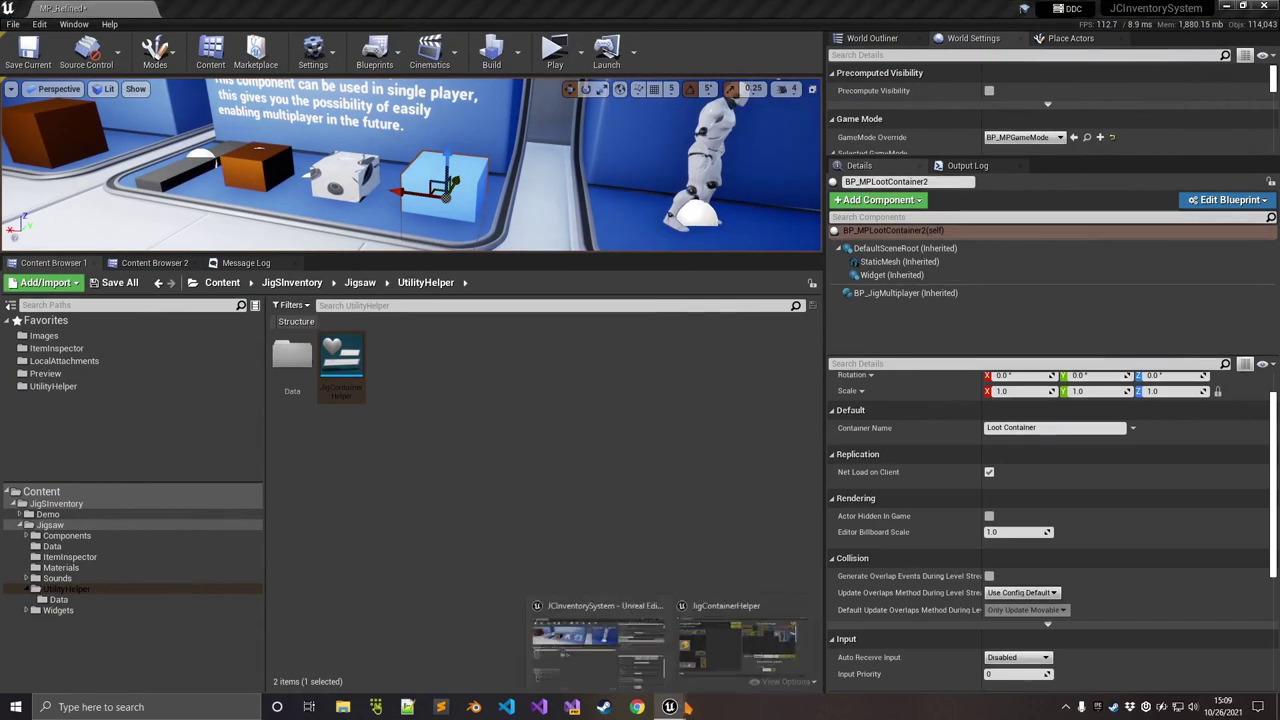
{"action": "left_click", "coordinate": [599, 640]}
{"action": "left_click", "coordinate": [617, 196]}
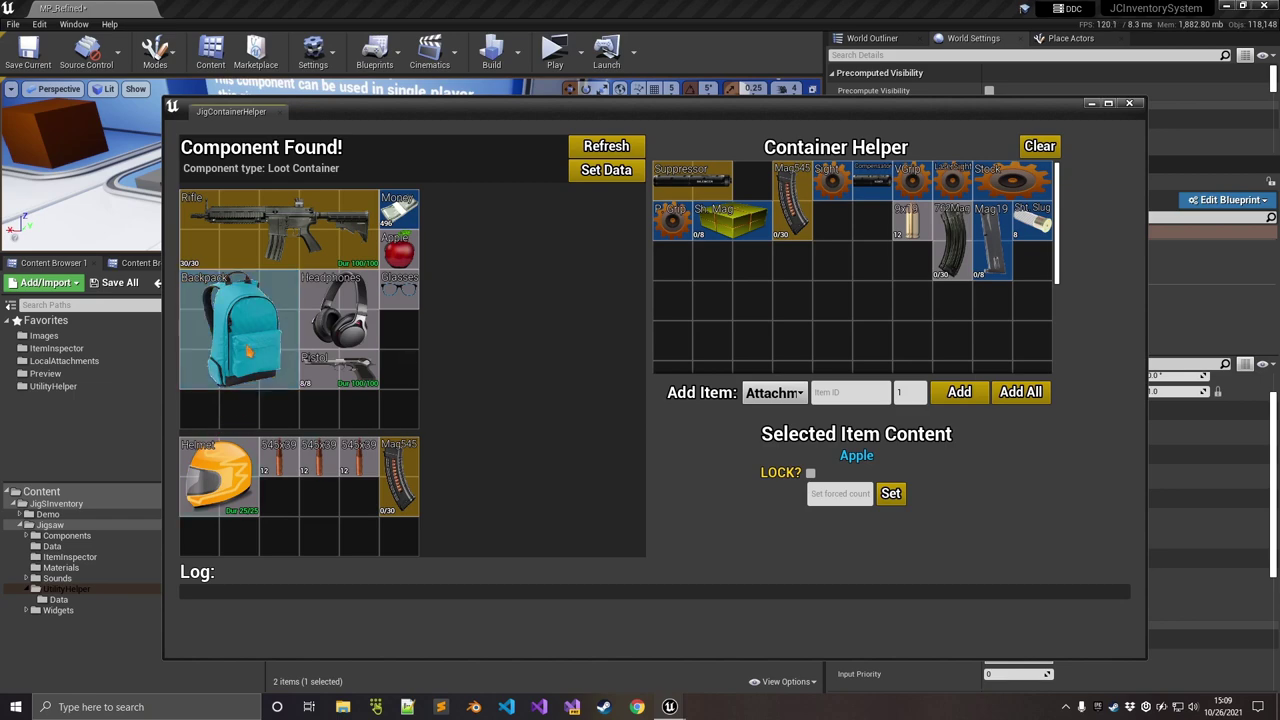
- Examine the contents of the backpack and the rifle stored in the loot container
{"action": "left_click", "coordinate": [250, 344]}
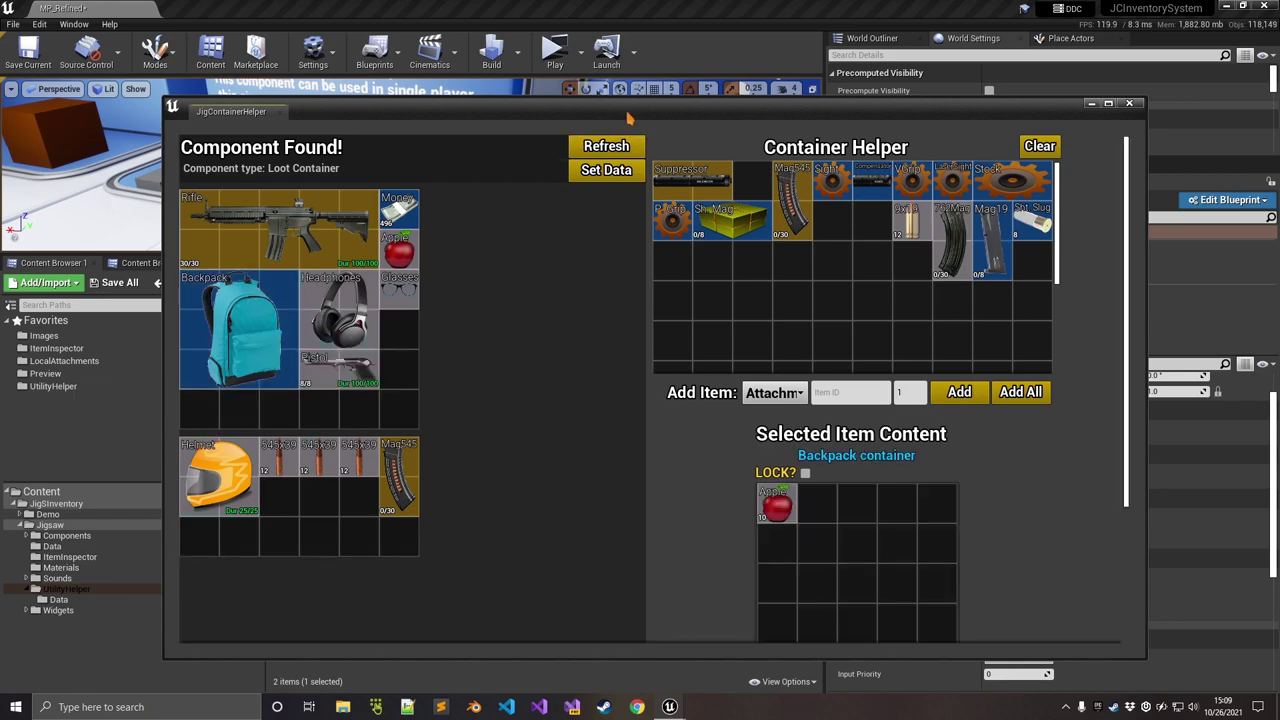
{"action": "scroll", "coordinate": [815, 487], "scroll_direction": "down", "scroll_amount": 1}
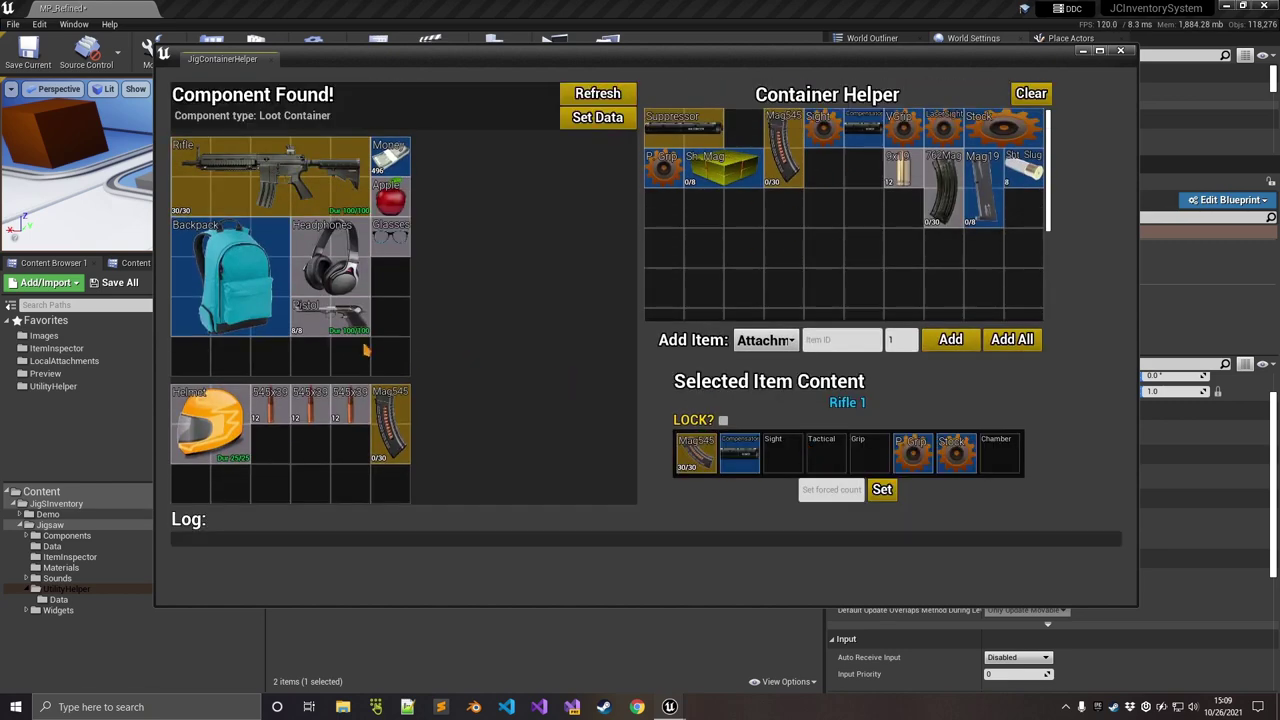
{"action": "left_click", "coordinate": [250, 306]}
{"action": "scroll", "coordinate": [810, 412], "scroll_direction": "down", "scroll_amount": 2}
{"action": "scroll", "coordinate": [486, 374], "scroll_direction": "up", "scroll_amount": 2}
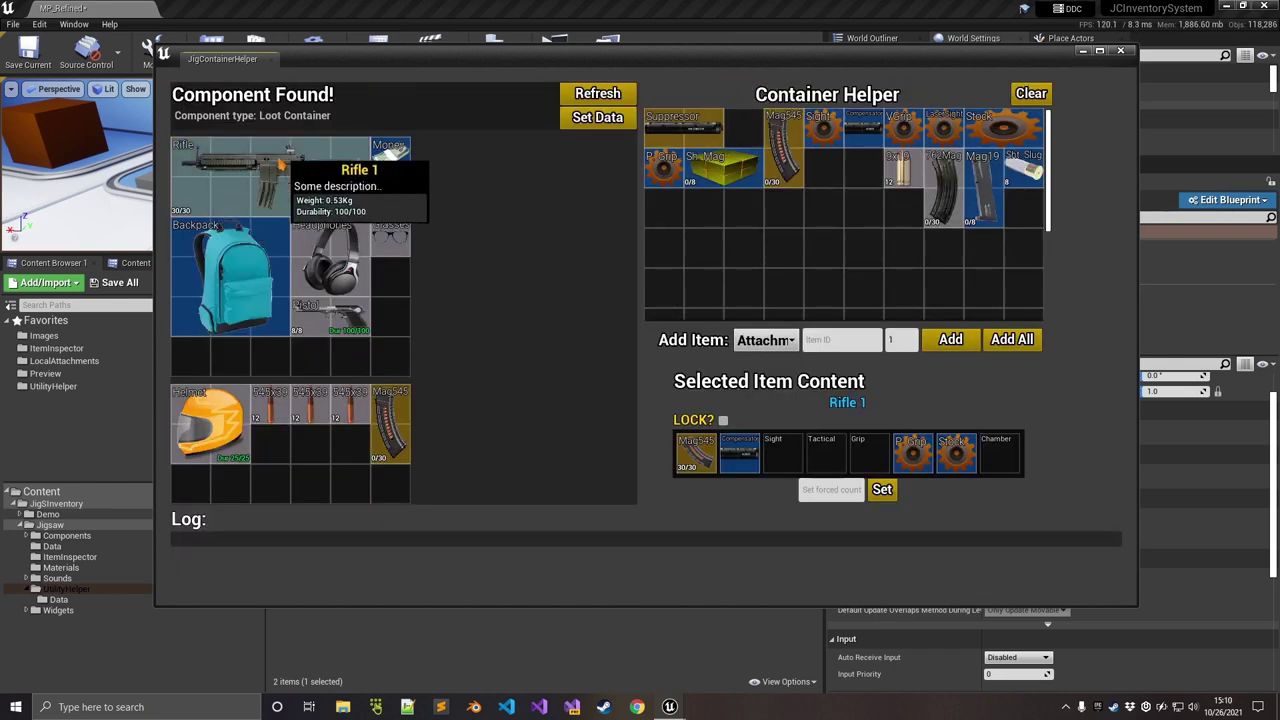
{"action": "left_click", "coordinate": [235, 271]}
{"action": "scroll", "coordinate": [230, 265], "scroll_direction": "down", "scroll_amount": 1}
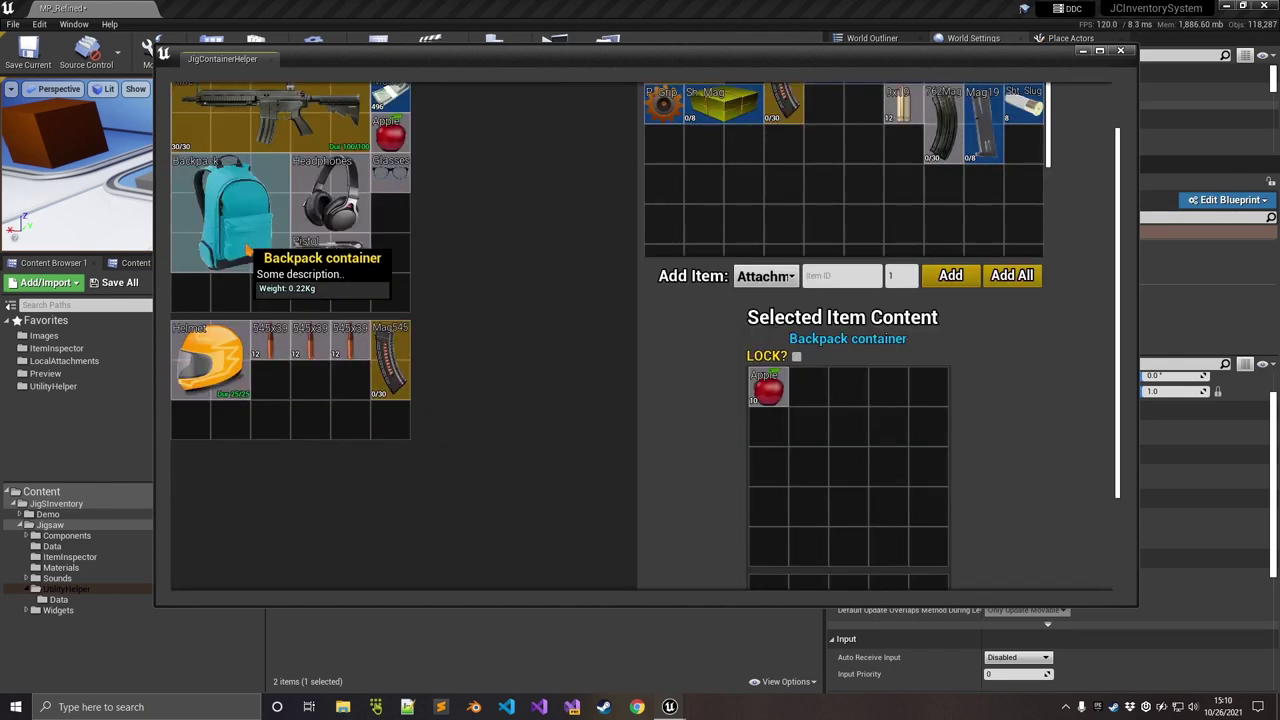
- Lock the stored backpack's contents, unlock them again, and display the stored rifle's attachments
{"action": "left_click", "coordinate": [797, 357]}
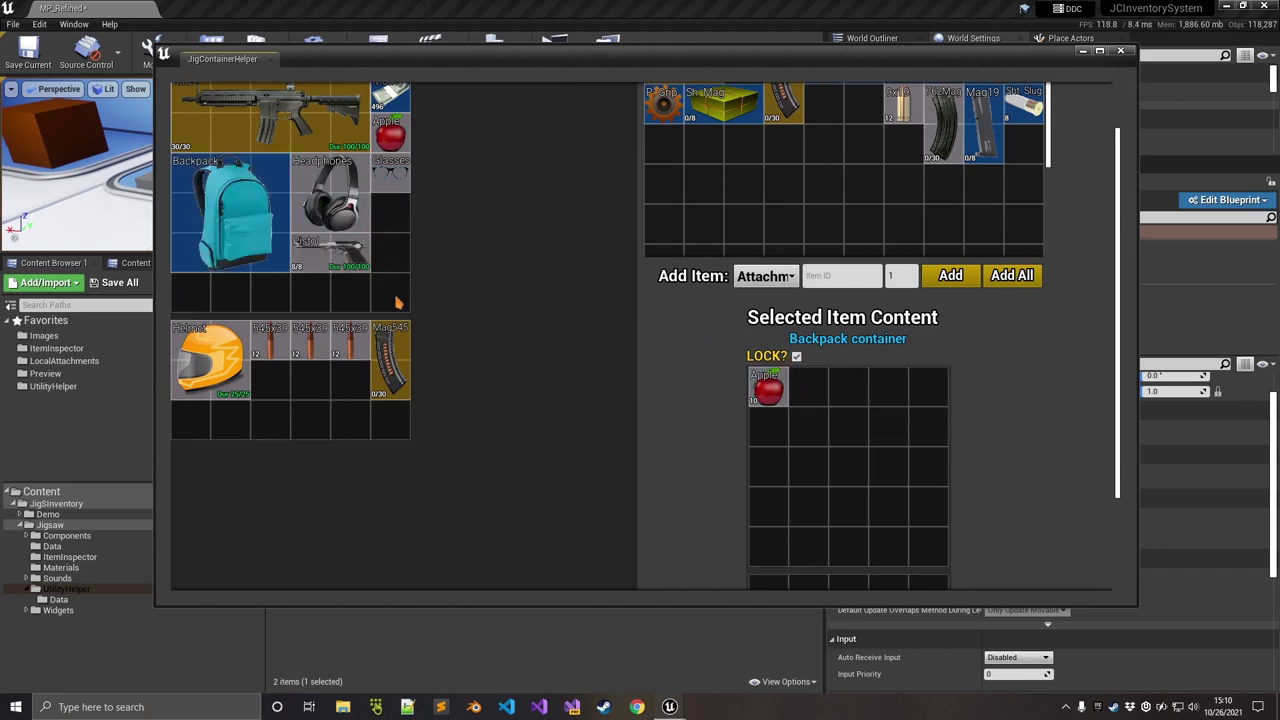
{"action": "scroll", "coordinate": [397, 302], "scroll_direction": "up", "scroll_amount": 1}
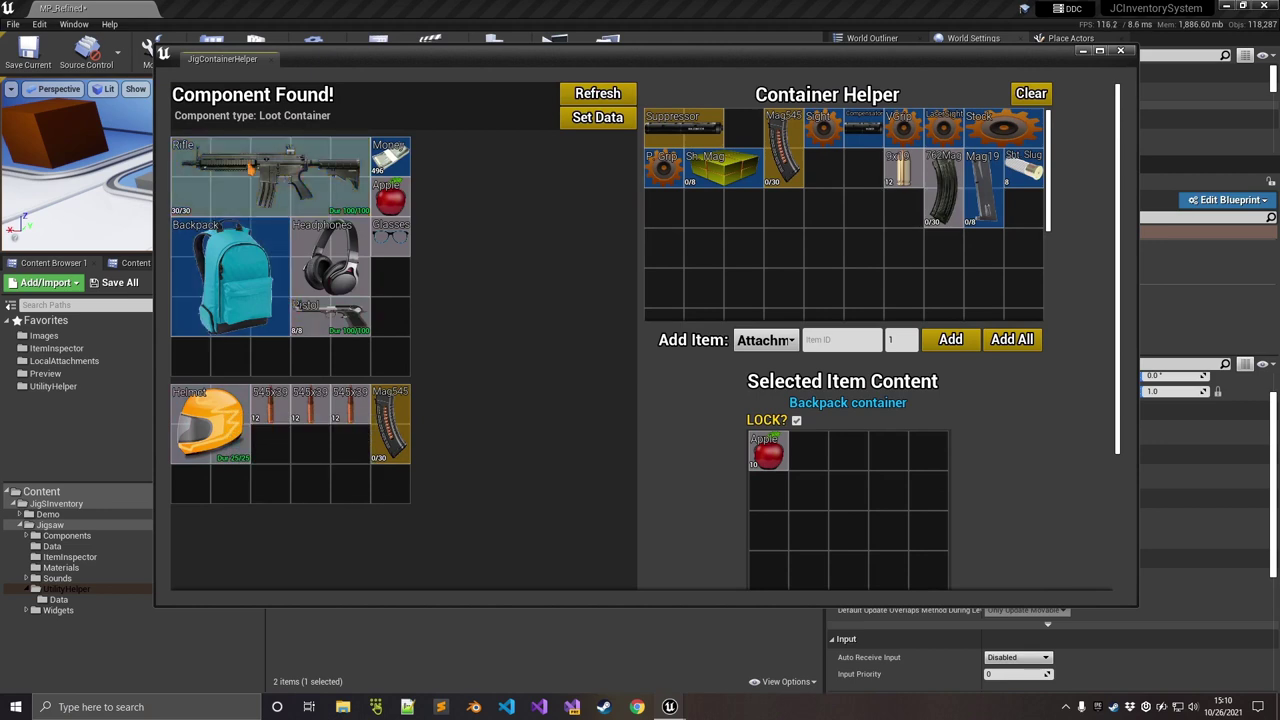
{"action": "mouse_move", "coordinate": [242, 180]}
{"action": "scroll", "coordinate": [790, 390], "scroll_direction": "down", "scroll_amount": 2}
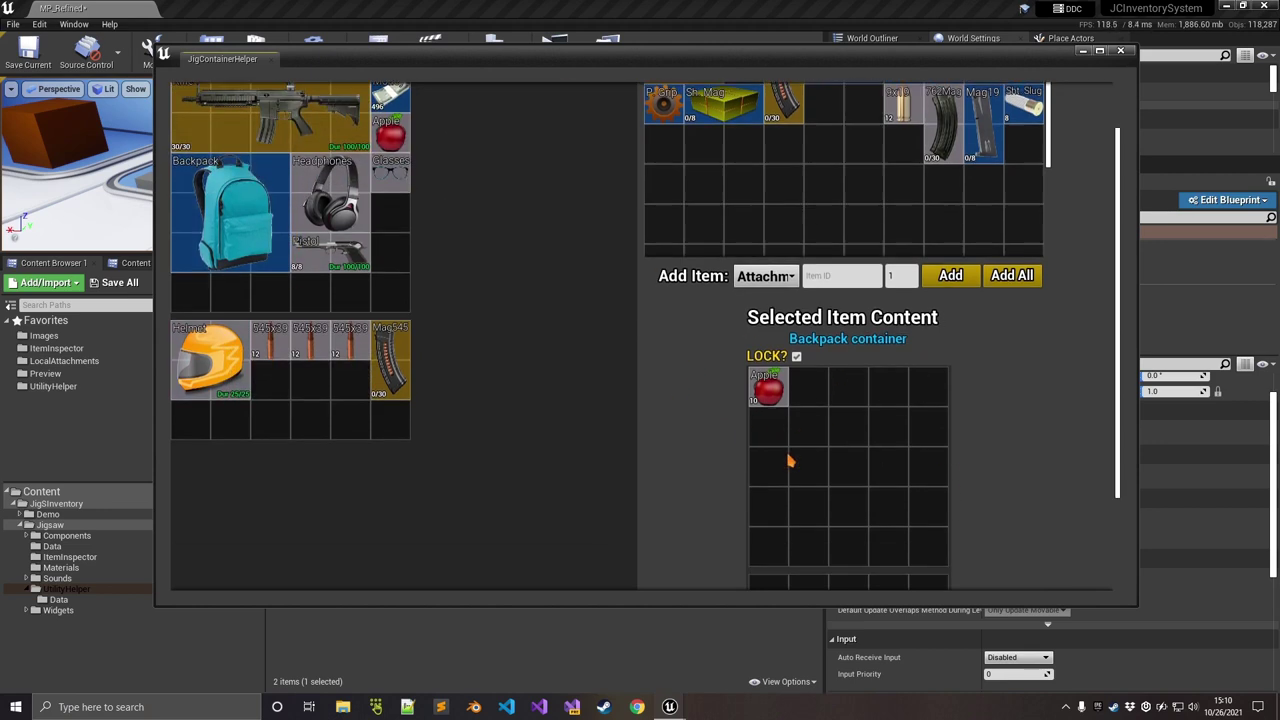
{"action": "scroll", "coordinate": [800, 375], "scroll_direction": "up", "scroll_amount": 1}
{"action": "scroll", "coordinate": [843, 452], "scroll_direction": "up", "scroll_amount": 1}
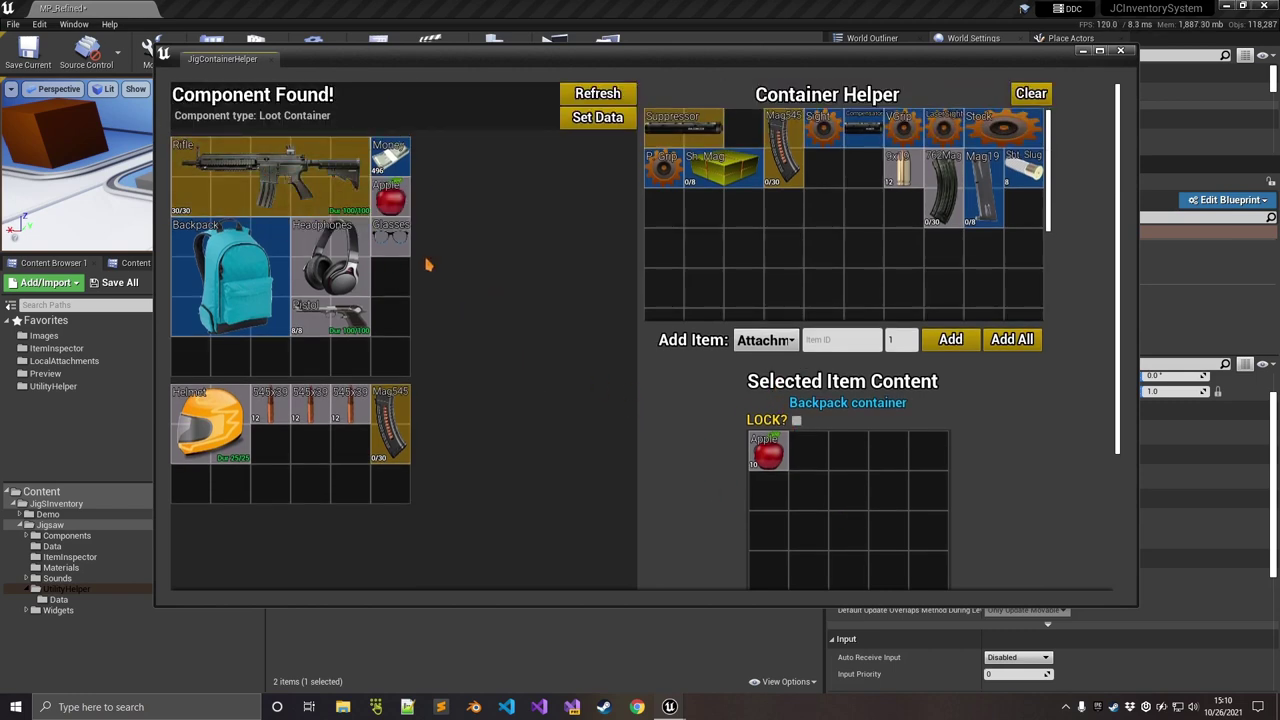
{"action": "left_click", "coordinate": [290, 172]}
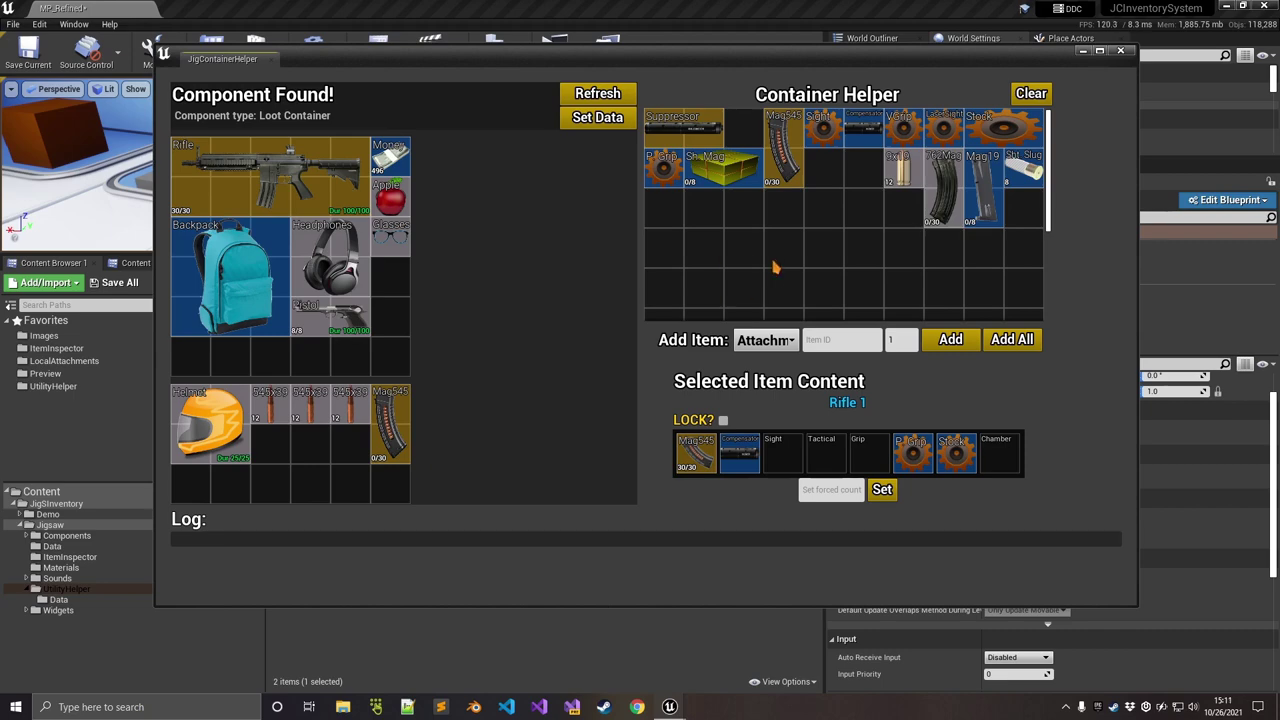
- Select the modular rifle in the level and load its attachment slots into JigContainerHelper, keeping the level visible
{"action": "left_click", "coordinate": [1082, 50]}
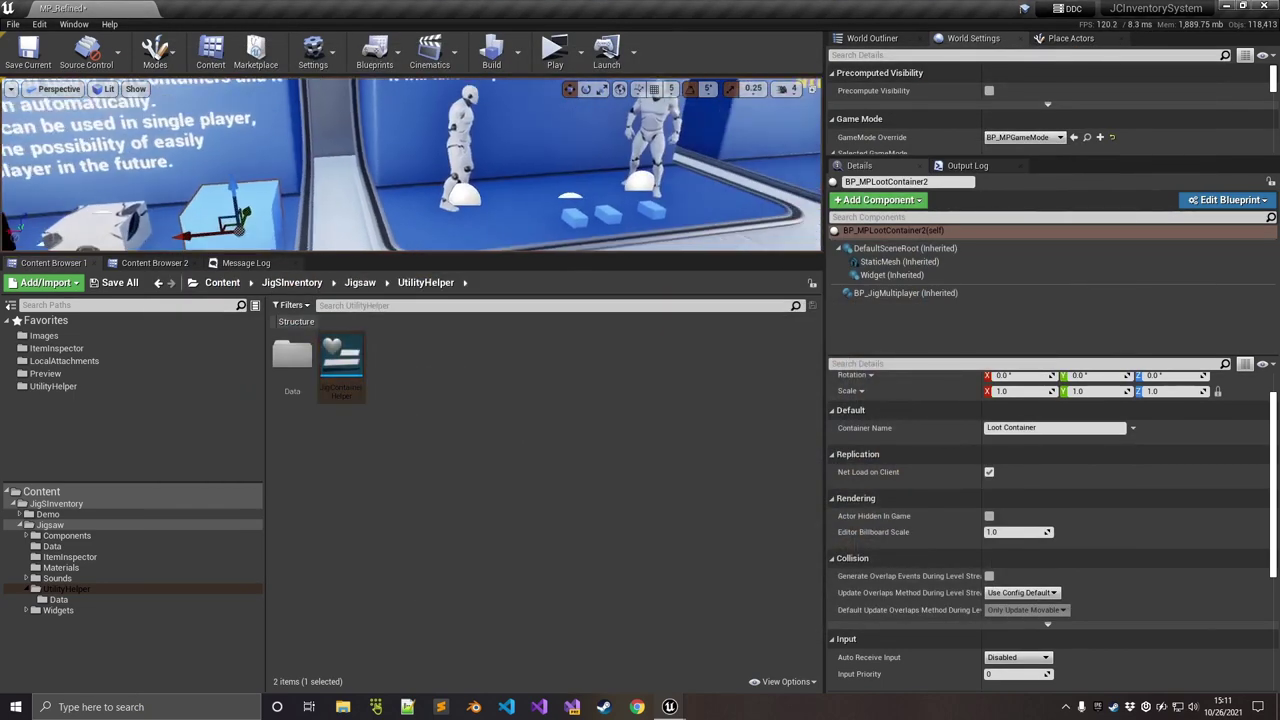
{"action": "mouse_move", "coordinate": [411, 165]}
{"action": "right_mouse_down"}
{"action": "mouse_move", "coordinate": [485, 172]}
{"action": "mouse_move", "coordinate": [505, 198]}
{"action": "mouse_move", "coordinate": [535, 205]}
{"action": "mouse_move", "coordinate": [410, 165]}
{"action": "right_mouse_up"}
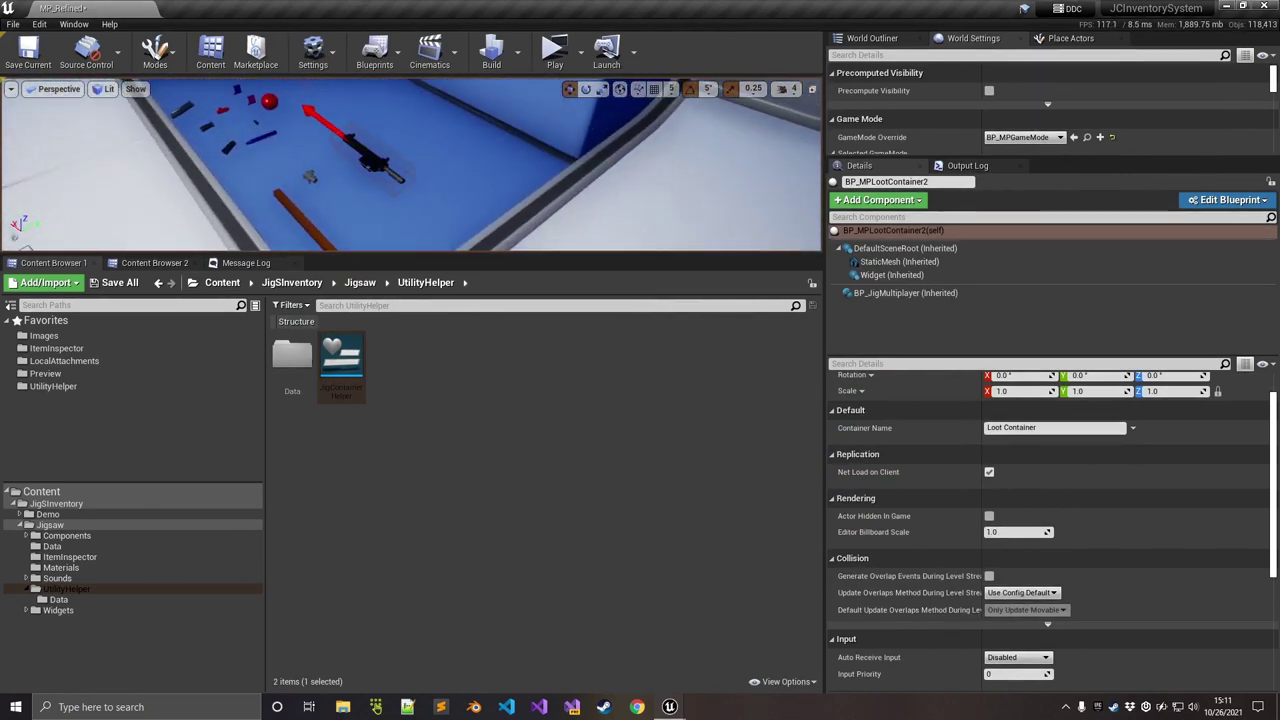
{"action": "left_click", "coordinate": [372, 160]}
{"action": "left_click", "coordinate": [718, 678]}
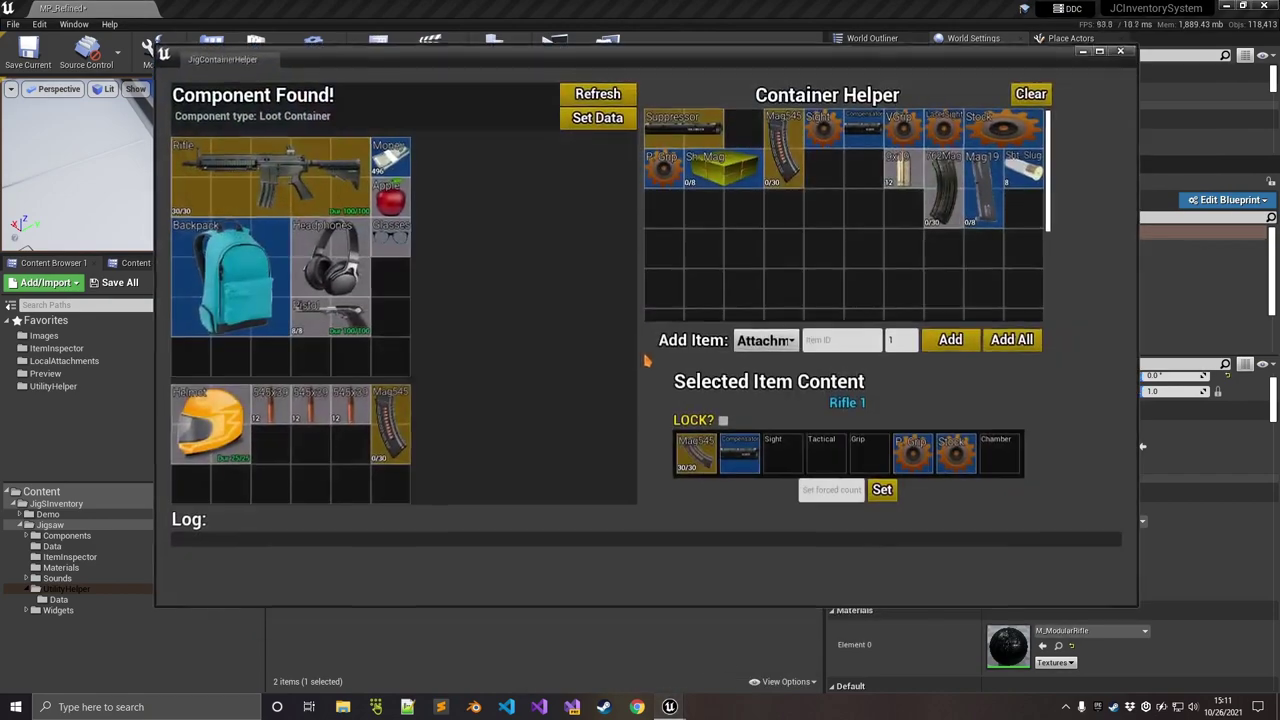
{"action": "left_click_drag", "start_coordinate": [674, 88], "coordinate": [631, 272]}
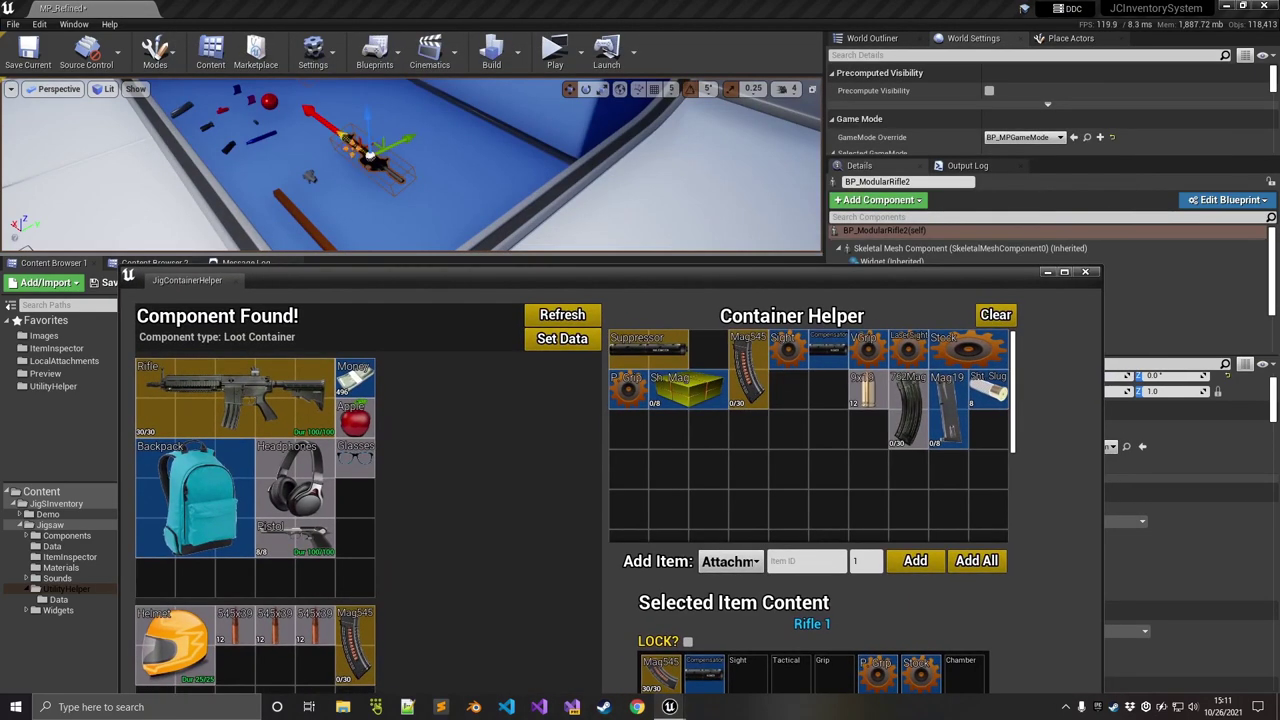
{"action": "left_click", "coordinate": [562, 314]}
{"action": "left_click_drag", "start_coordinate": [527, 266], "coordinate": [557, 234]}
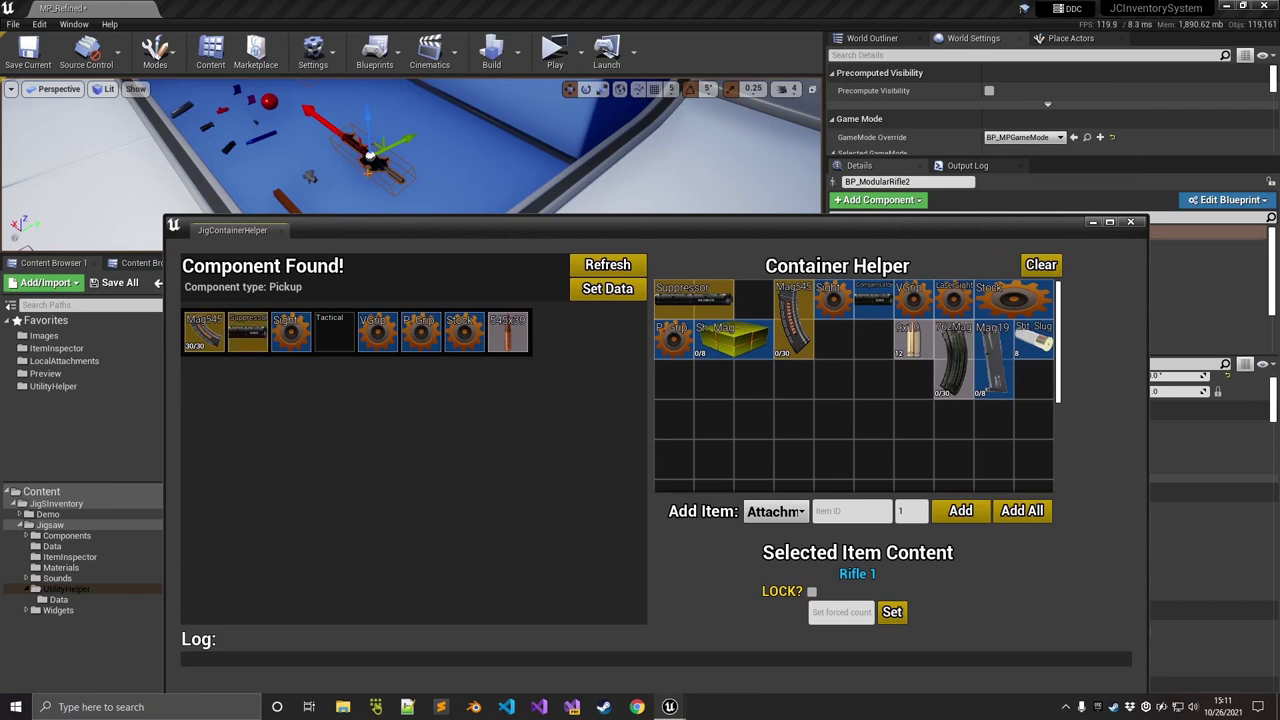
- Move the AR Supressor from the rifle's Muzzle slot into the Container Helper grid, apply the data and close JigContainerHelper
{"action": "mouse_move", "coordinate": [249, 338]}
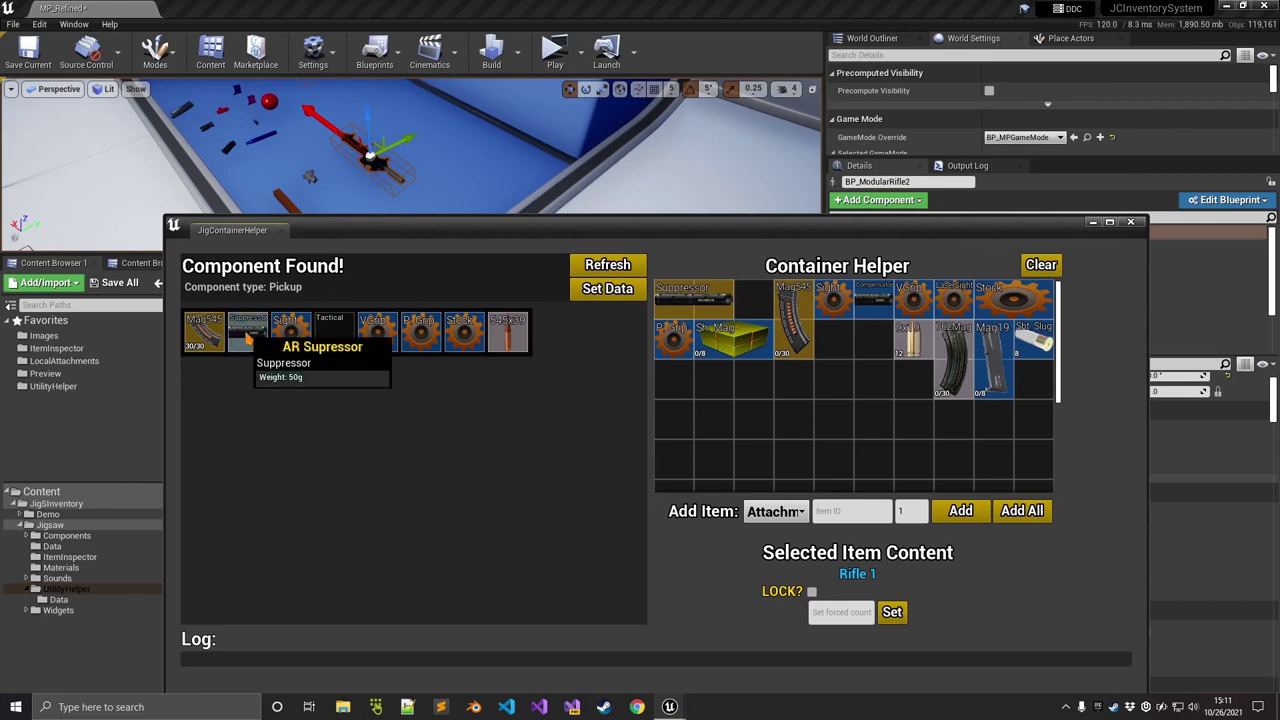
{"action": "left_click_drag", "start_coordinate": [249, 338], "coordinate": [774, 378]}
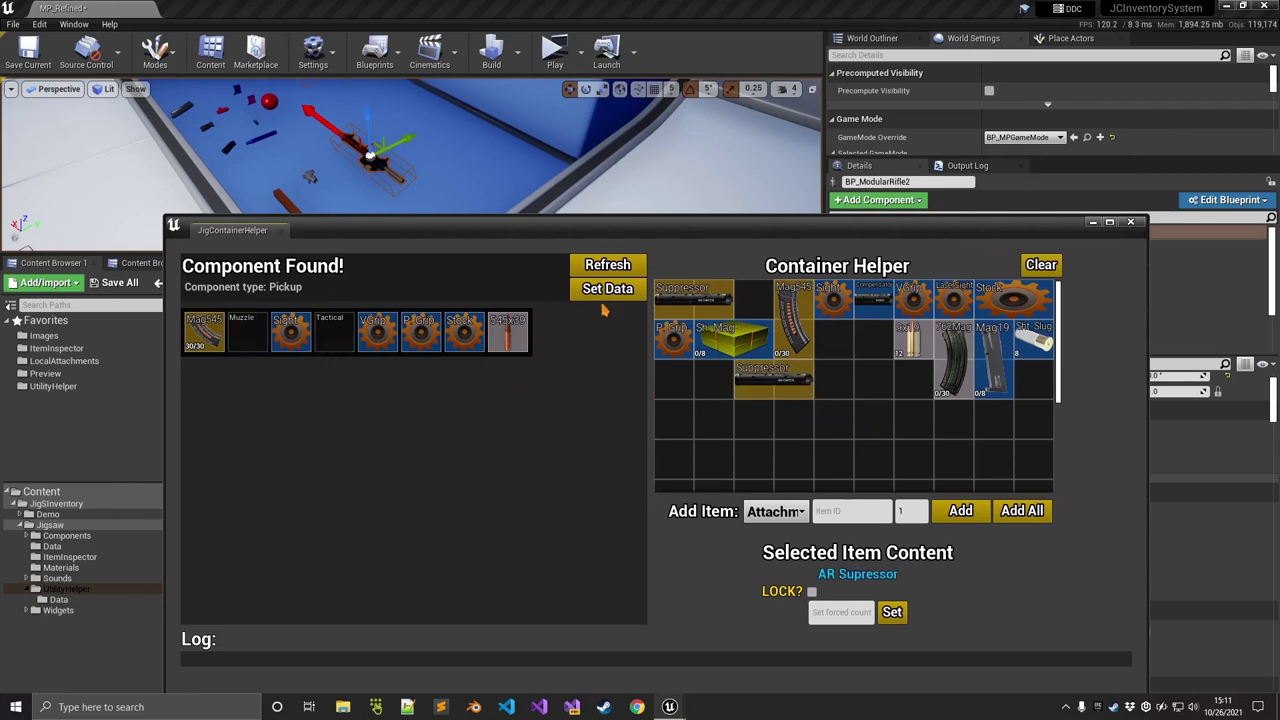
{"action": "left_click", "coordinate": [1130, 221]}
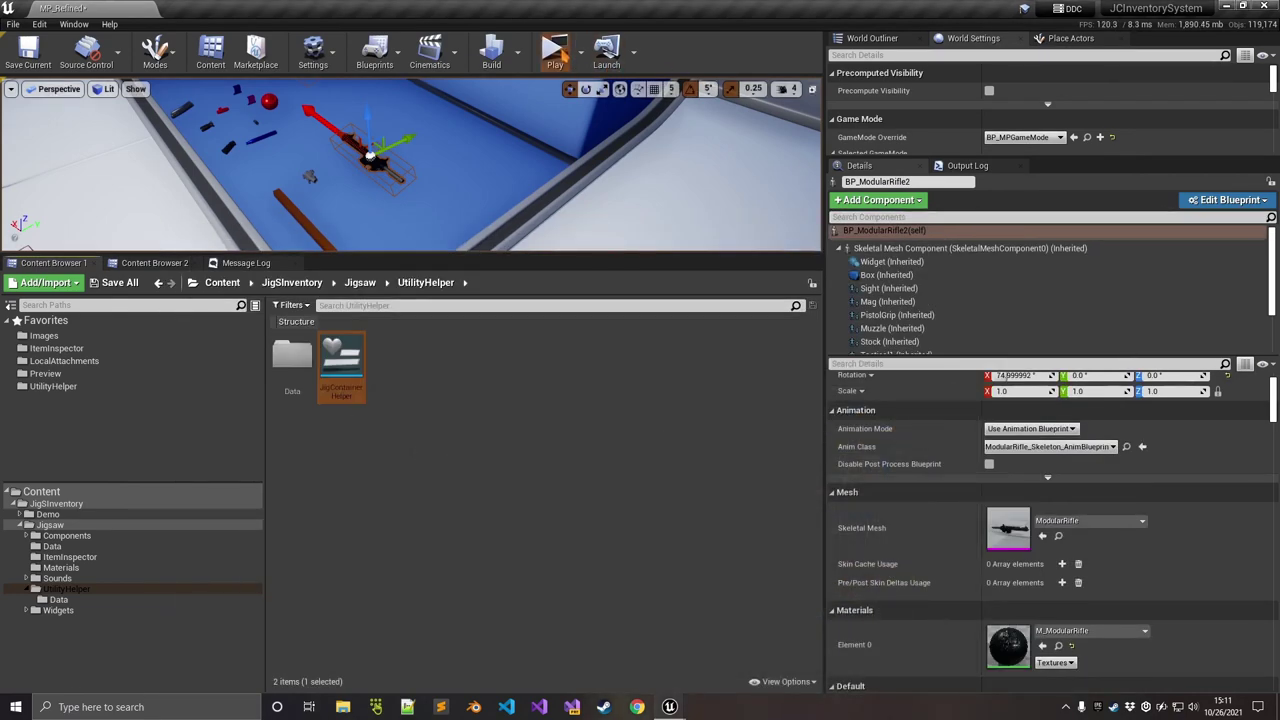
- Play the level, walk up to the rifle to check its muzzle, and end the play session
{"action": "left_click", "coordinate": [554, 52]}
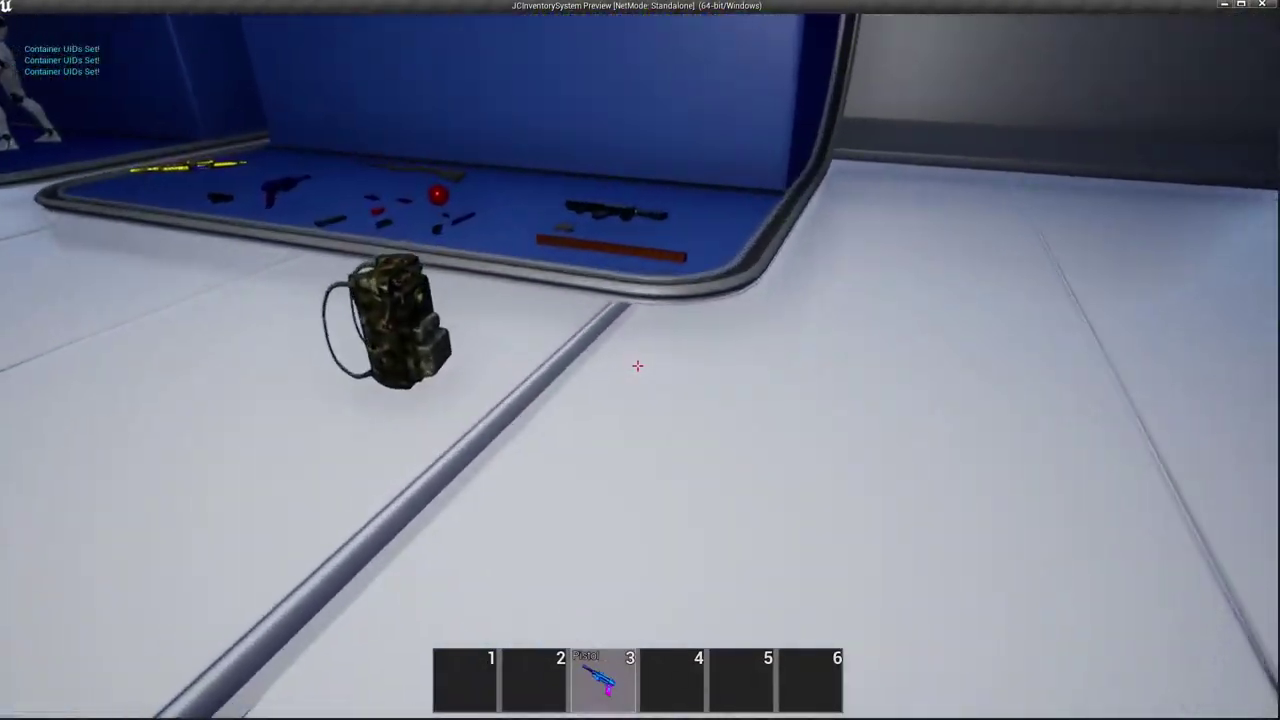
{"action": "key", "text": "w"}
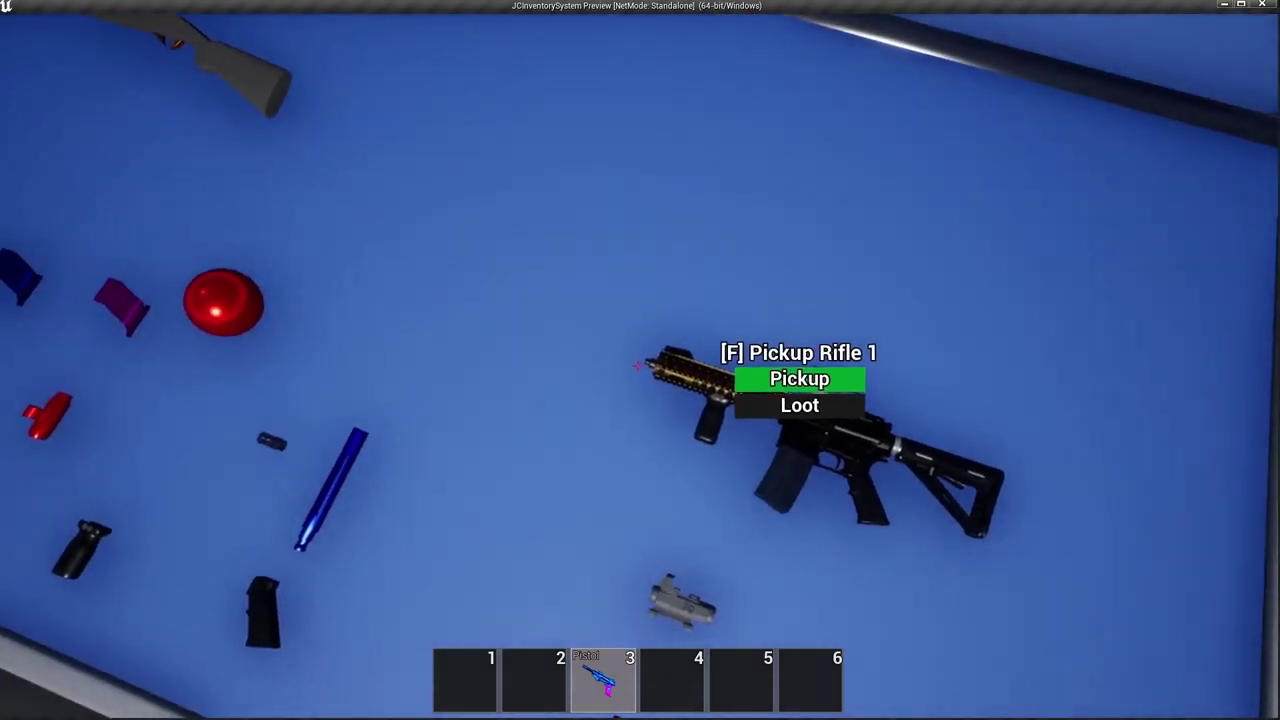
{"action": "key", "text": "Escape"}
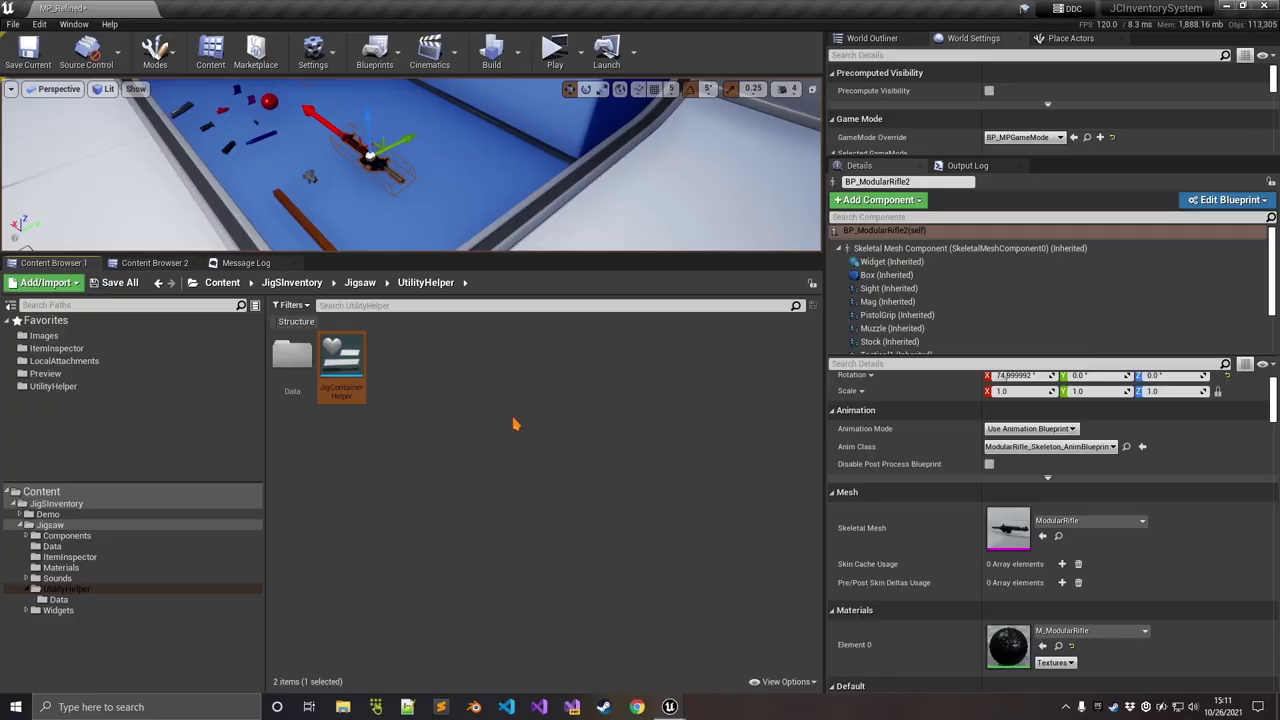
- Examine the Containers Settings entries of the rifle's BP_JigMultiplayer component, collapsing and expanding the individual containers
{"action": "scroll", "coordinate": [877, 320], "scroll_direction": "down", "scroll_amount": 3}
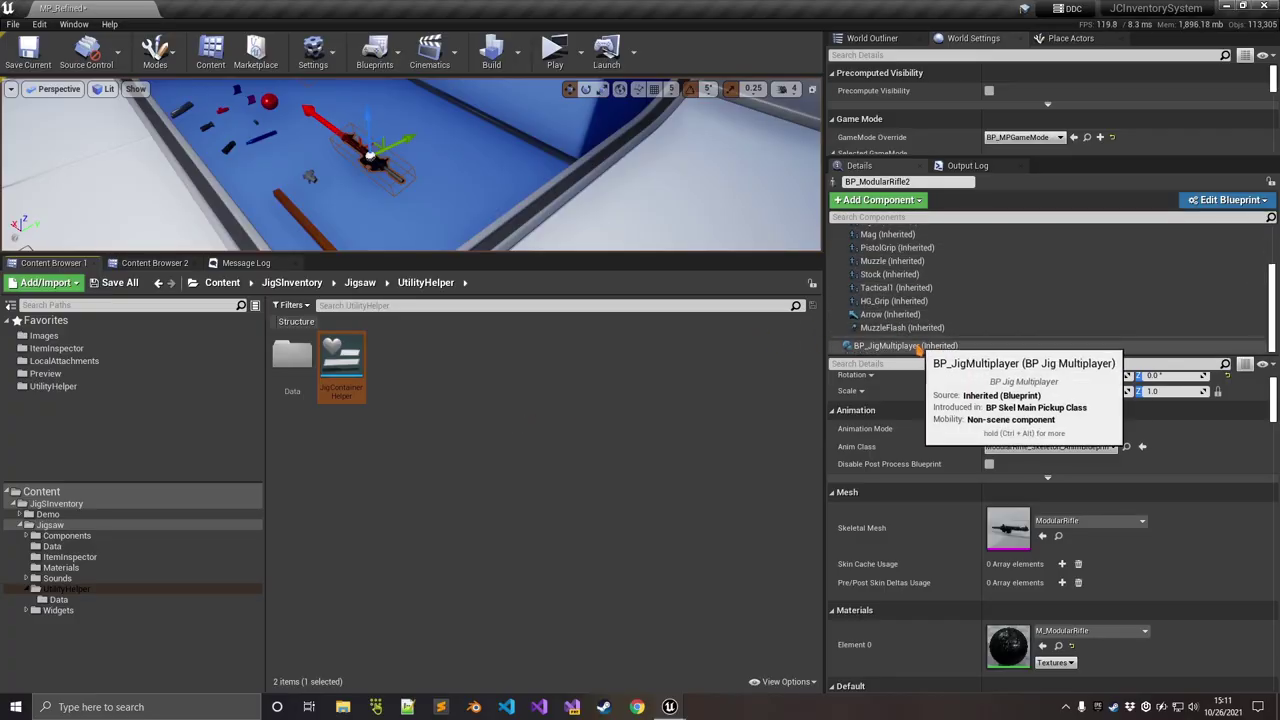
{"action": "left_click", "coordinate": [880, 345]}
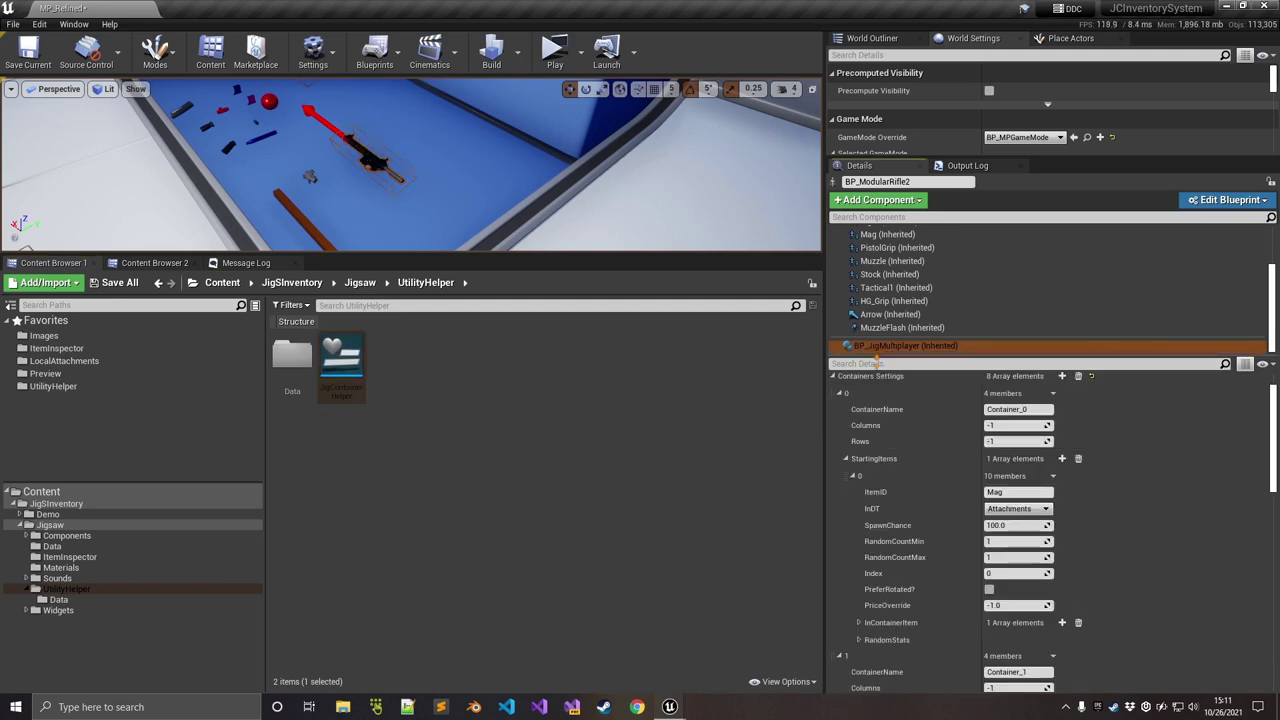
{"action": "left_click", "coordinate": [854, 476]}
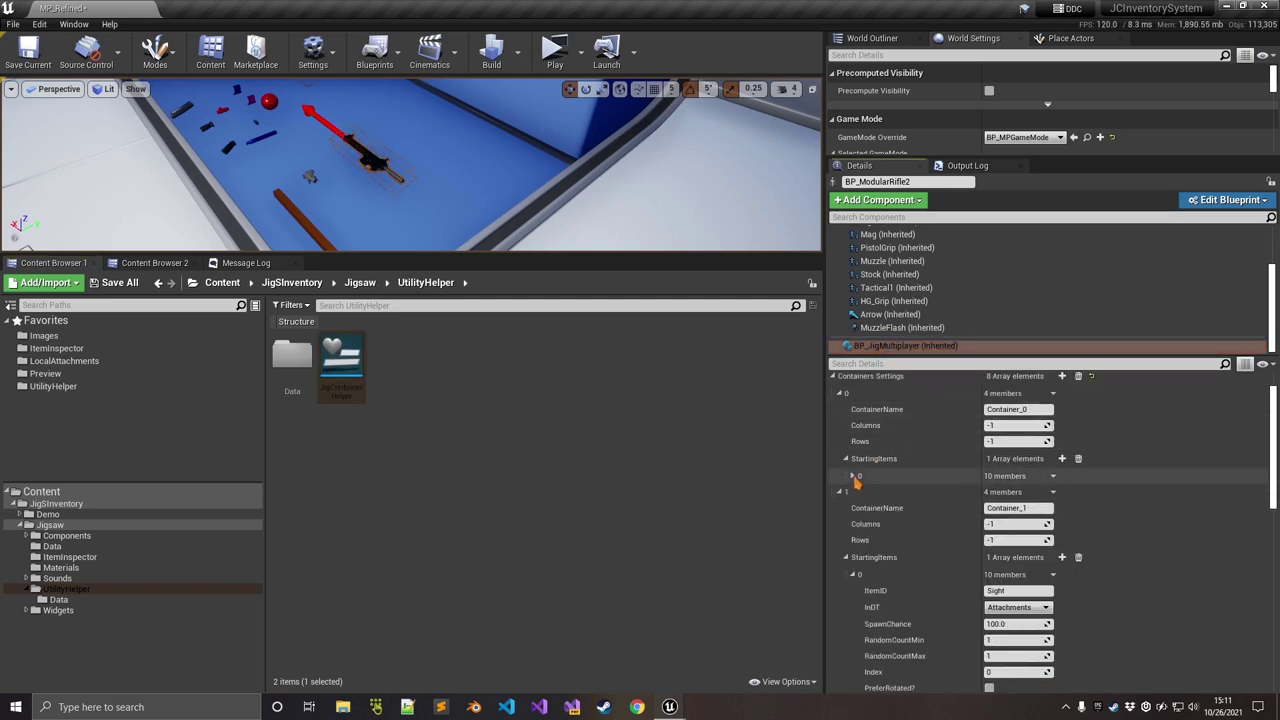
{"action": "left_click", "coordinate": [840, 492]}
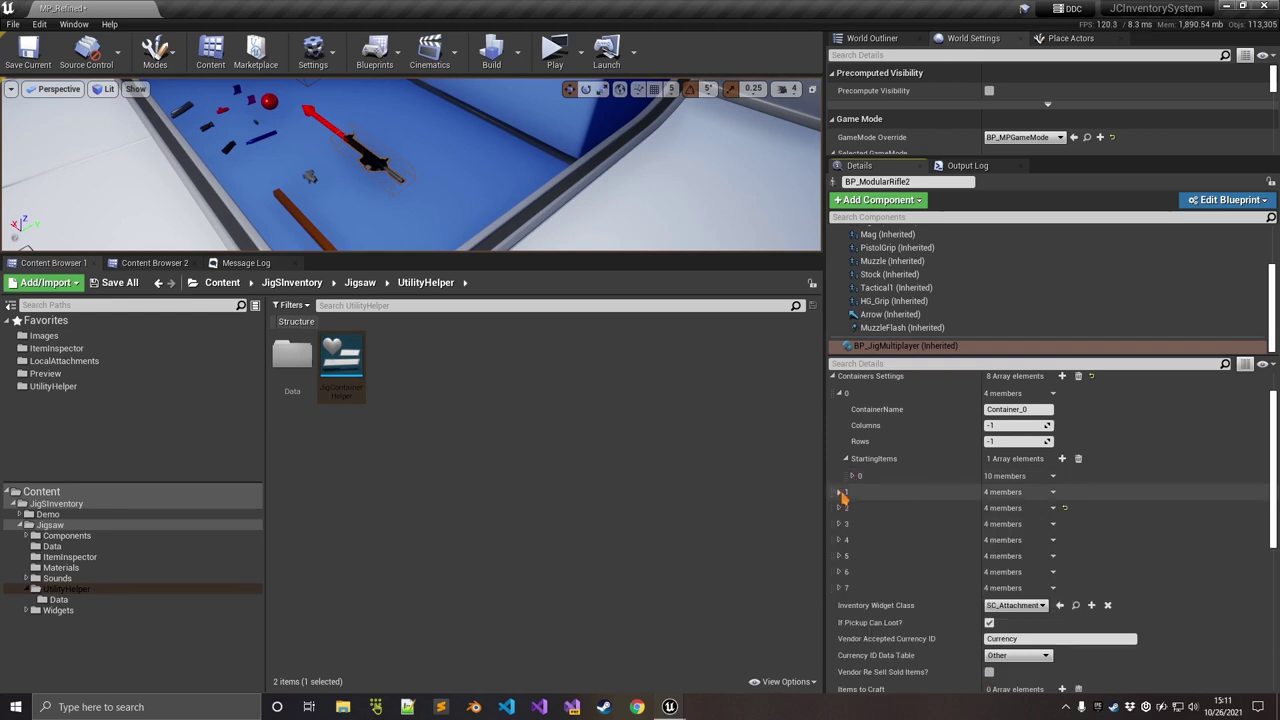
{"action": "left_click", "coordinate": [840, 393]}
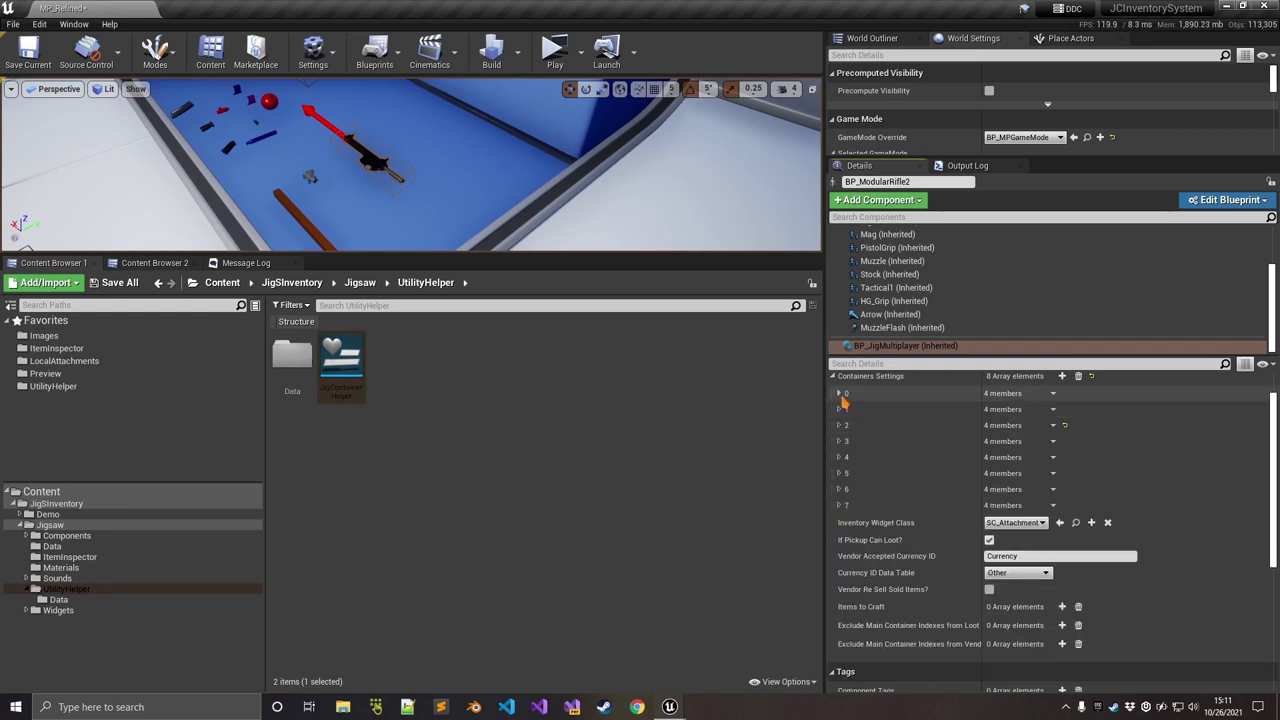
{"action": "left_click", "coordinate": [840, 393]}
{"action": "left_click", "coordinate": [840, 393]}
{"action": "scroll", "coordinate": [898, 467], "scroll_direction": "up", "scroll_amount": 1}
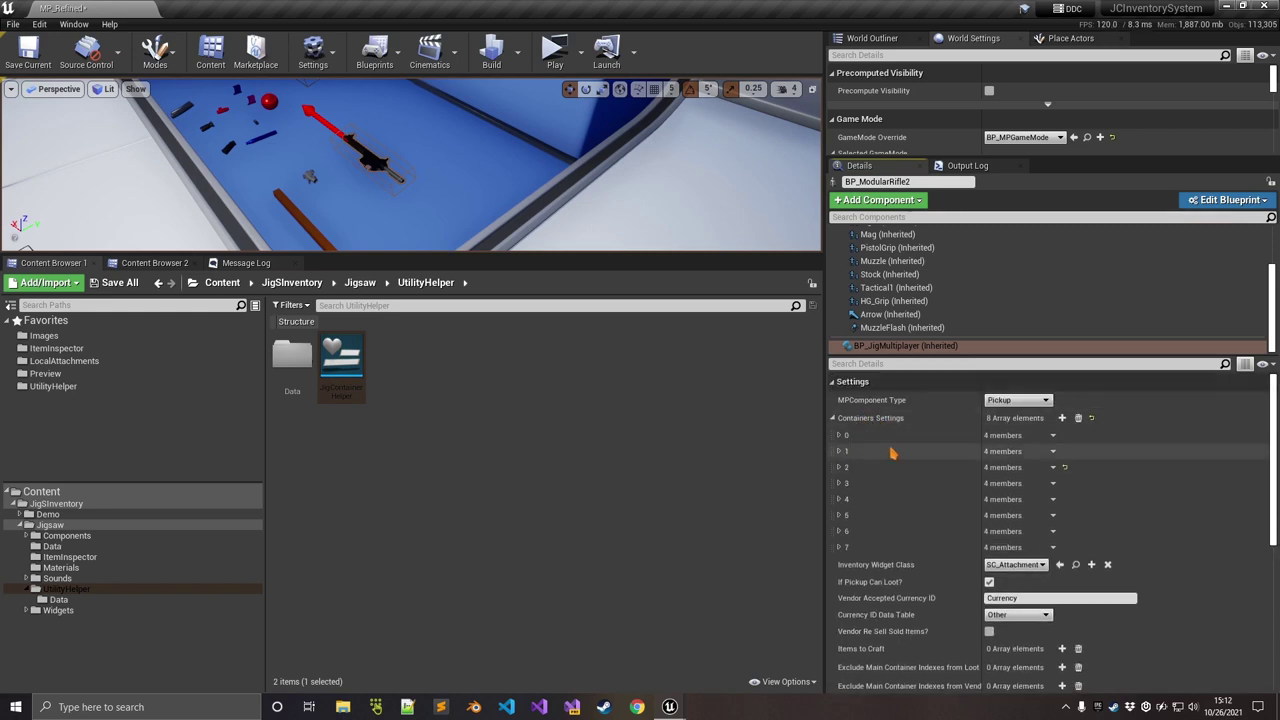
{"action": "left_click", "coordinate": [839, 435]}
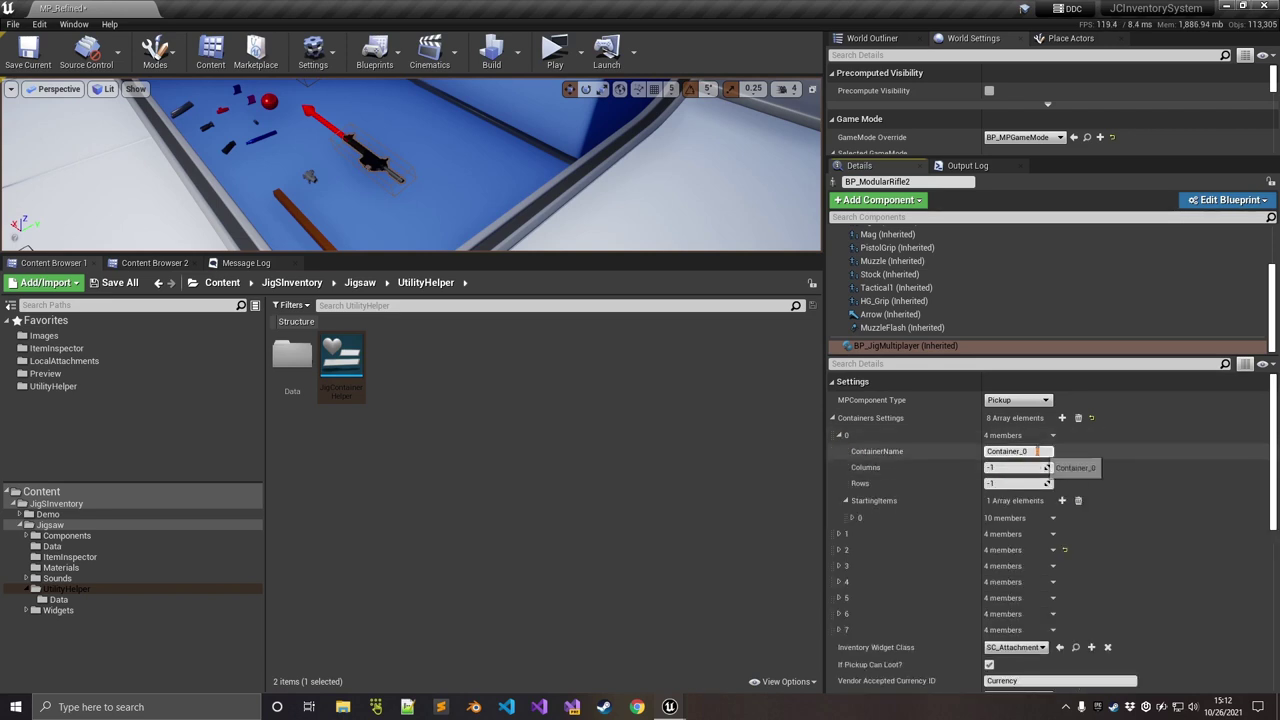
{"action": "left_click", "coordinate": [840, 535]}
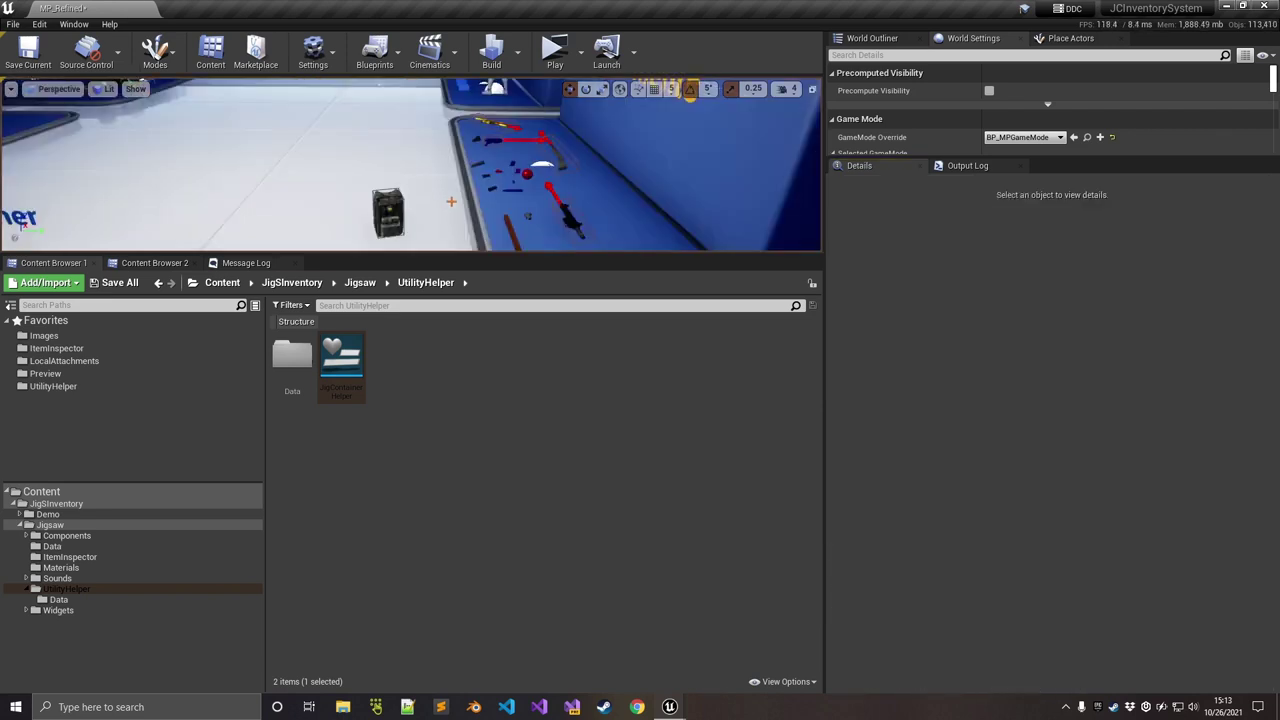
- Locate the level backpack's asset in the content folders and place a second BP_BackpackType1 on the floor beside the original
{"action": "right_click_drag", "start_coordinate": [451, 202], "coordinate": [484, 202]}
{"action": "left_click", "coordinate": [430, 180]}
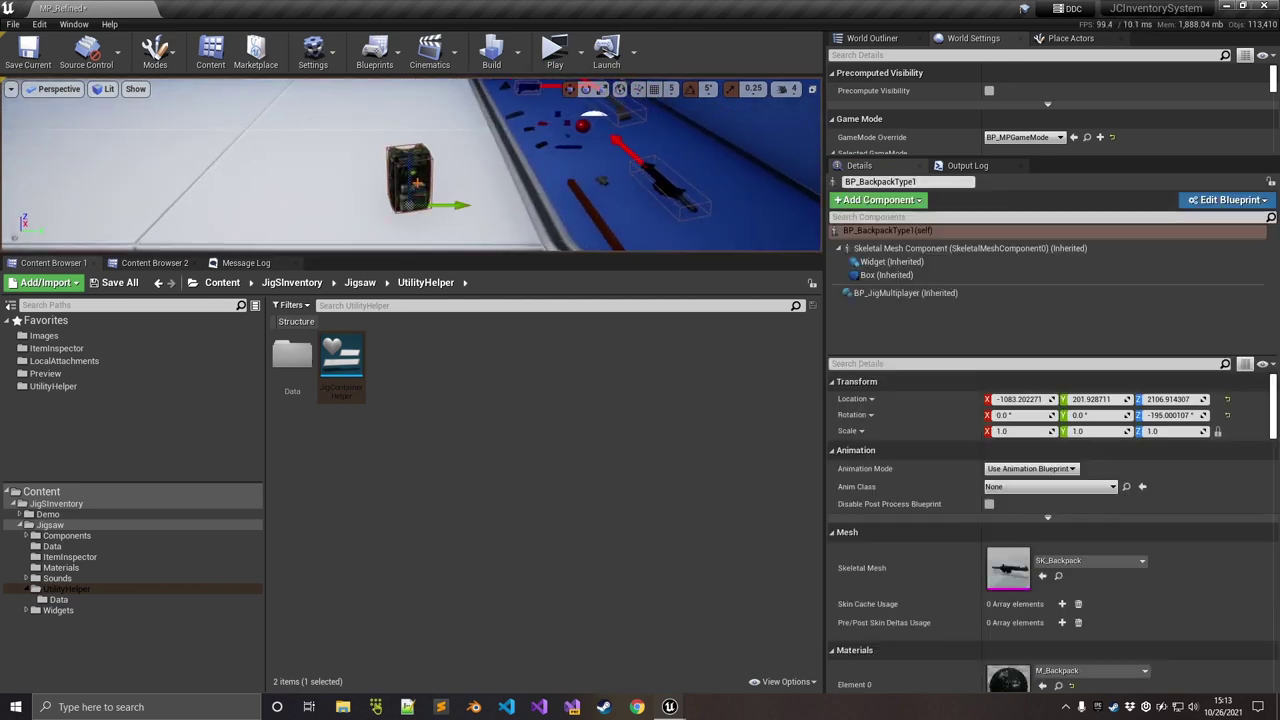
{"action": "key", "text": "ctrl+b"}
{"action": "left_click_drag", "start_coordinate": [291, 356], "coordinate": [249, 207]}
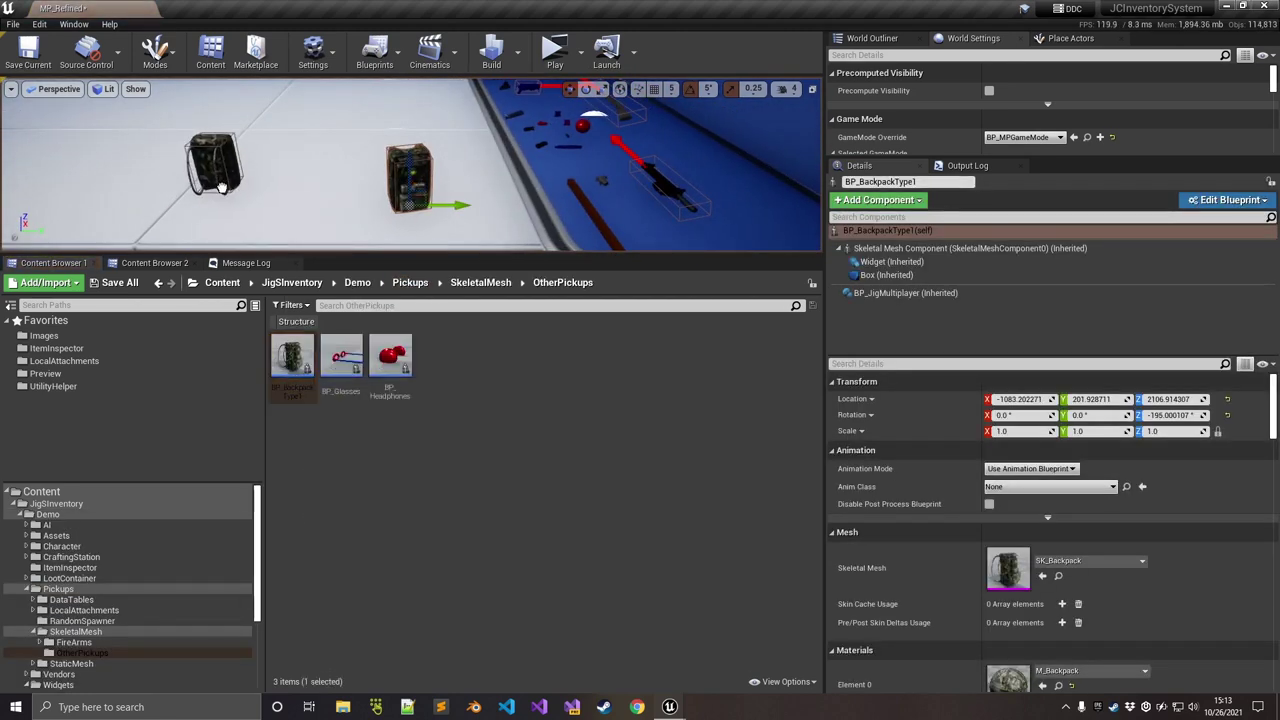
- Play the level, loot the newly placed backpack to check its contents, and end the play session
{"action": "left_click", "coordinate": [554, 52]}
{"action": "key", "text": "w"}
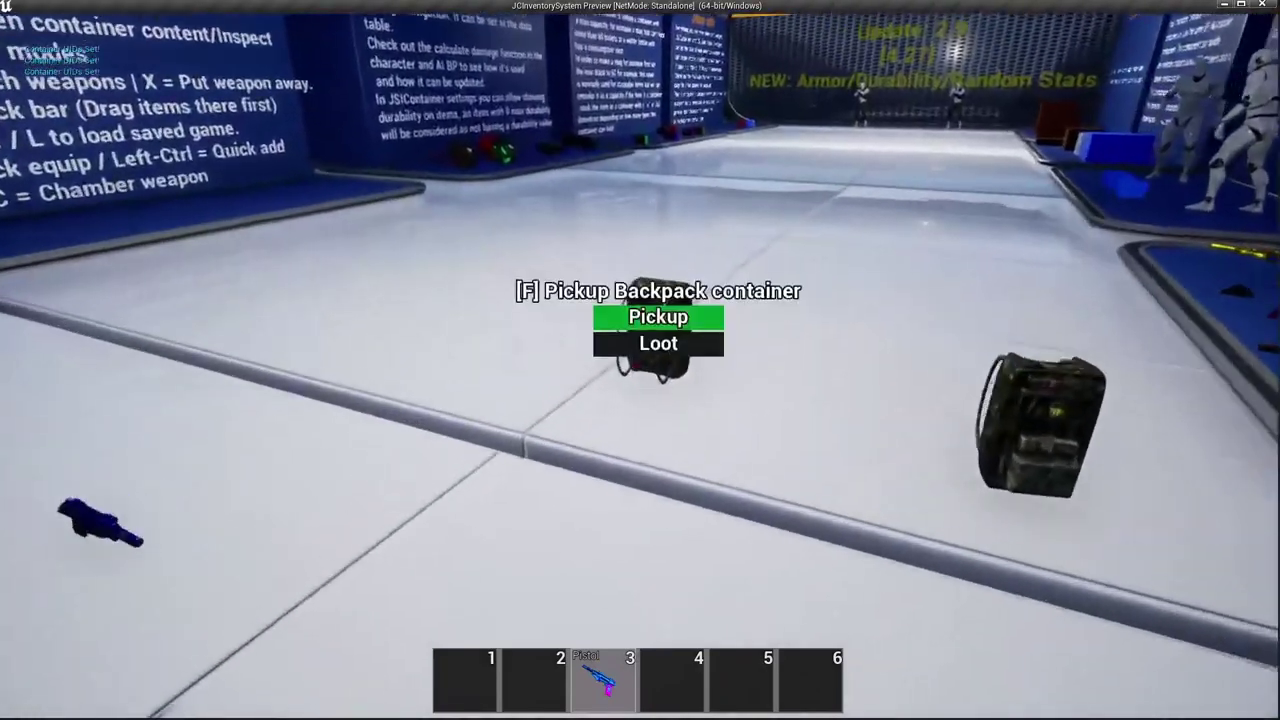
{"action": "scroll", "coordinate": [638, 366], "scroll_direction": "down", "scroll_amount": 1}
{"action": "key", "text": "f"}
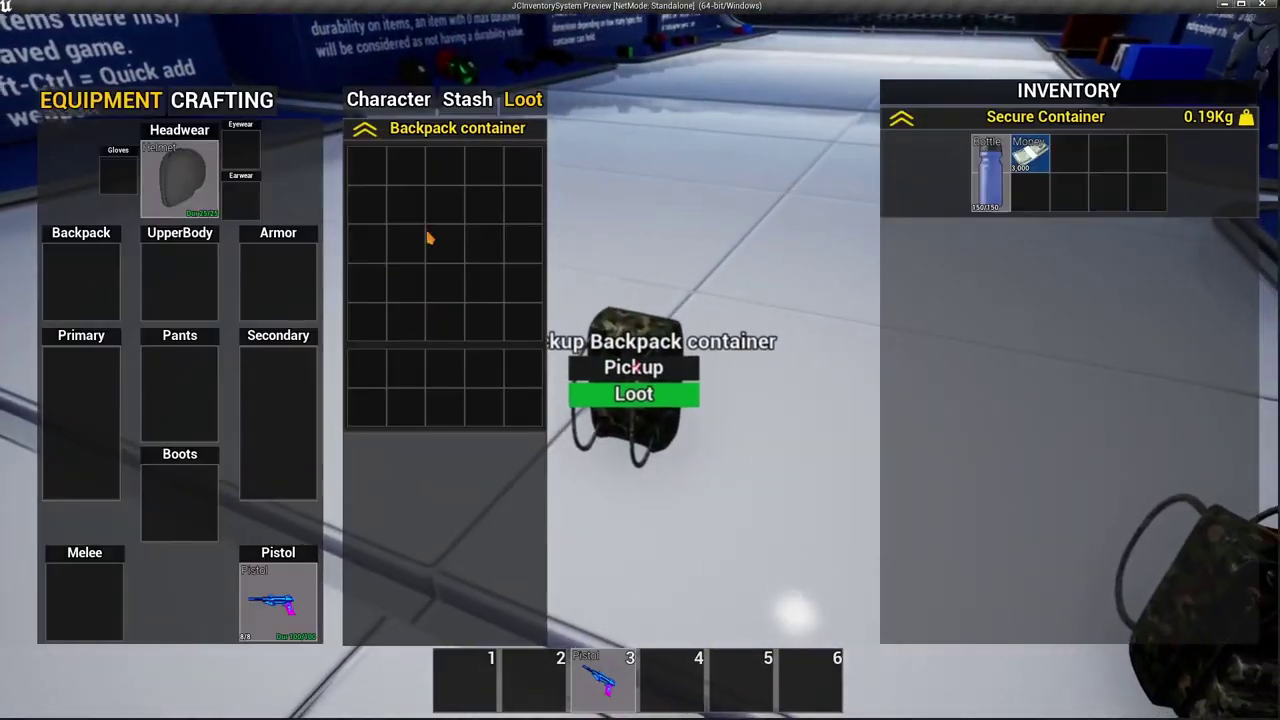
{"action": "key", "text": "Escape"}
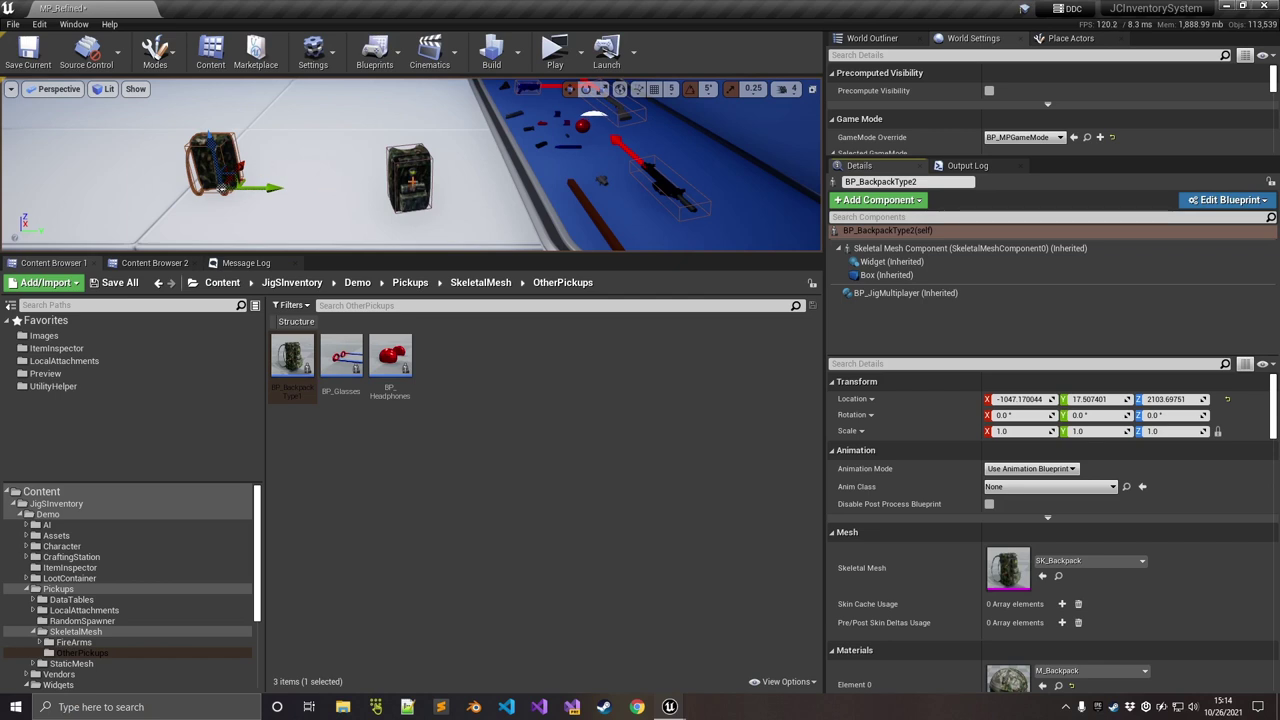
- Delete the second backpack from the level, keeping the original
{"action": "left_click", "coordinate": [410, 178]}
{"action": "left_click", "coordinate": [232, 167]}
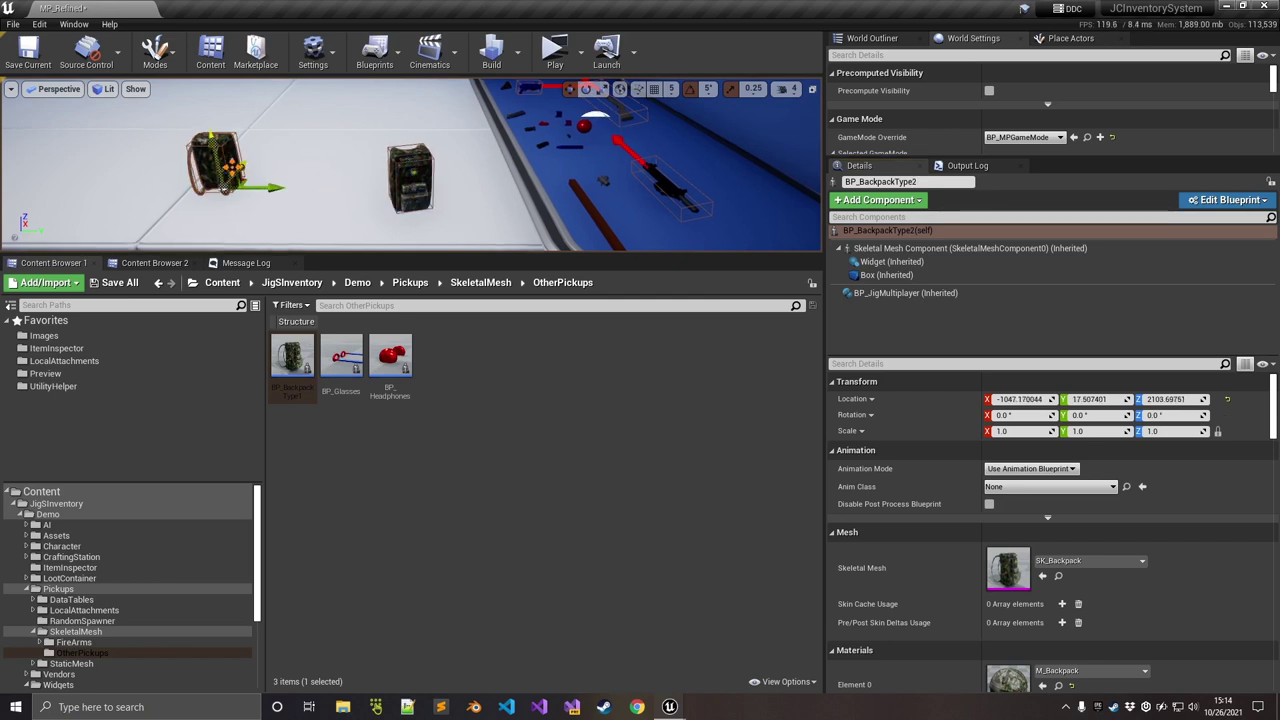
{"action": "key", "text": "Delete"}
- Inspect the StartingItems of container 0 in the original backpack's BP_JigMultiplayer Containers Settings
{"action": "left_click", "coordinate": [401, 180]}
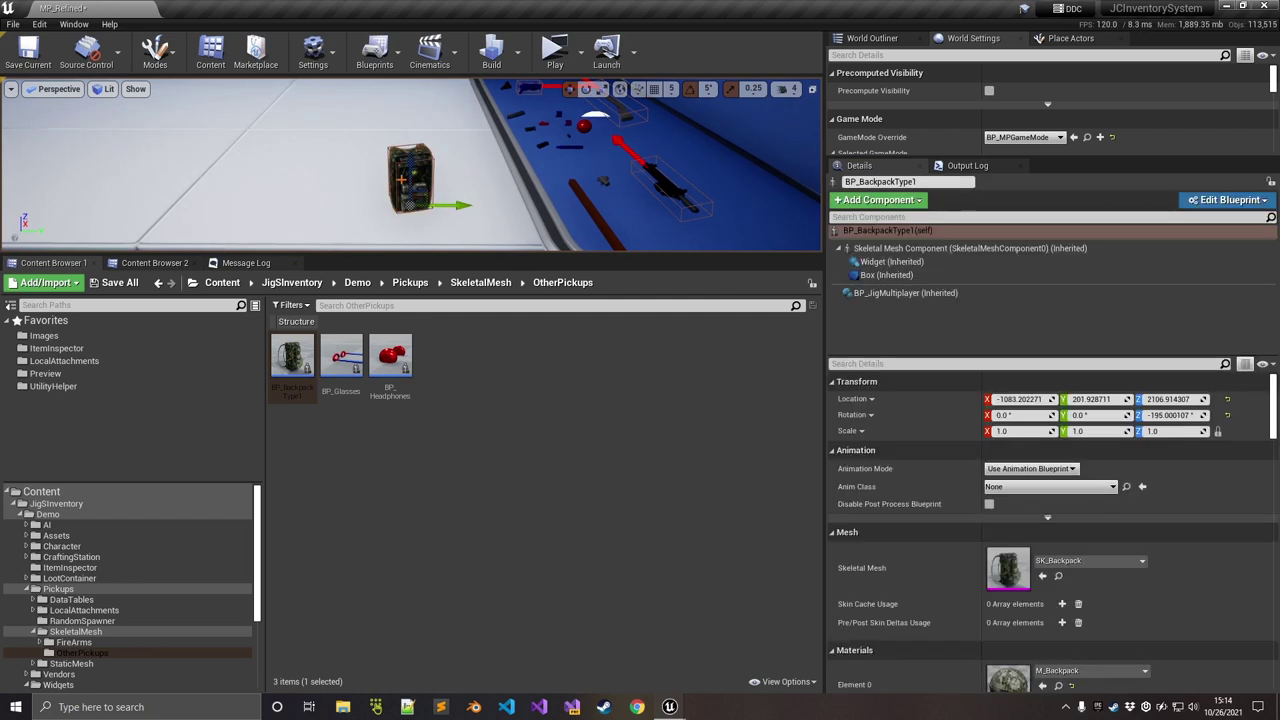
{"action": "left_click", "coordinate": [905, 293]}
{"action": "left_click", "coordinate": [834, 418]}
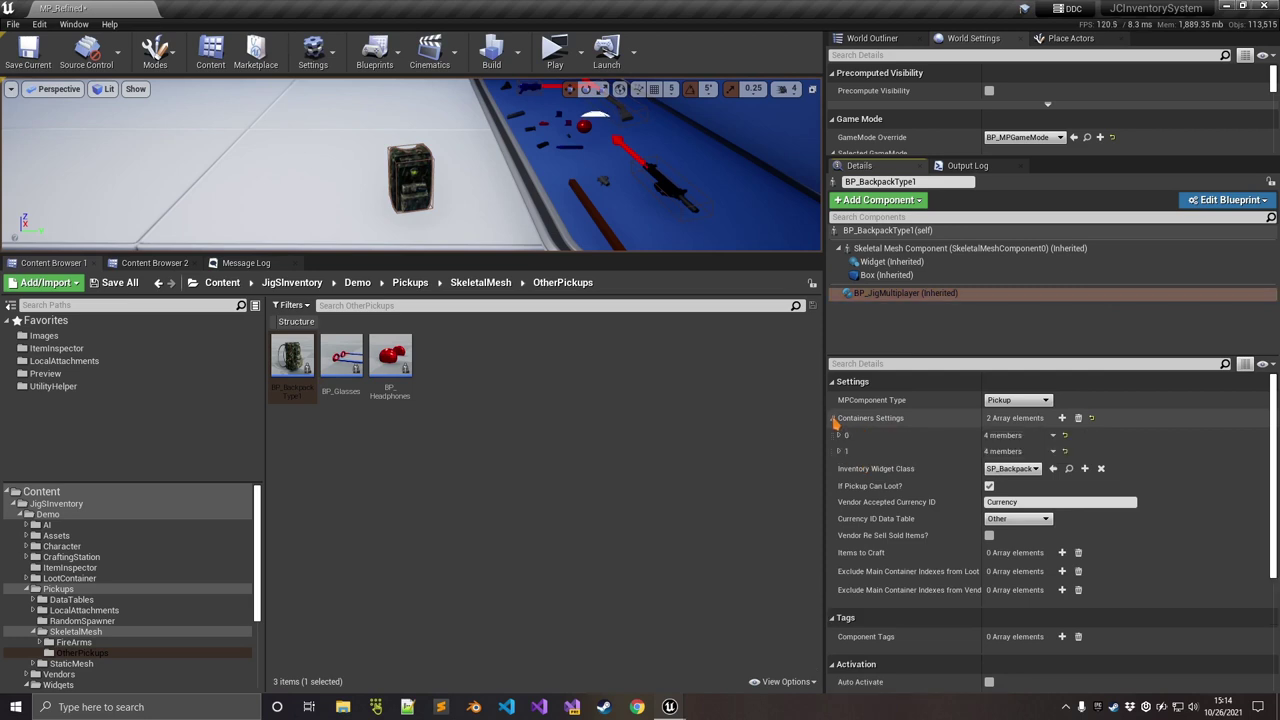
{"action": "left_click", "coordinate": [839, 435]}
{"action": "left_click", "coordinate": [846, 500]}
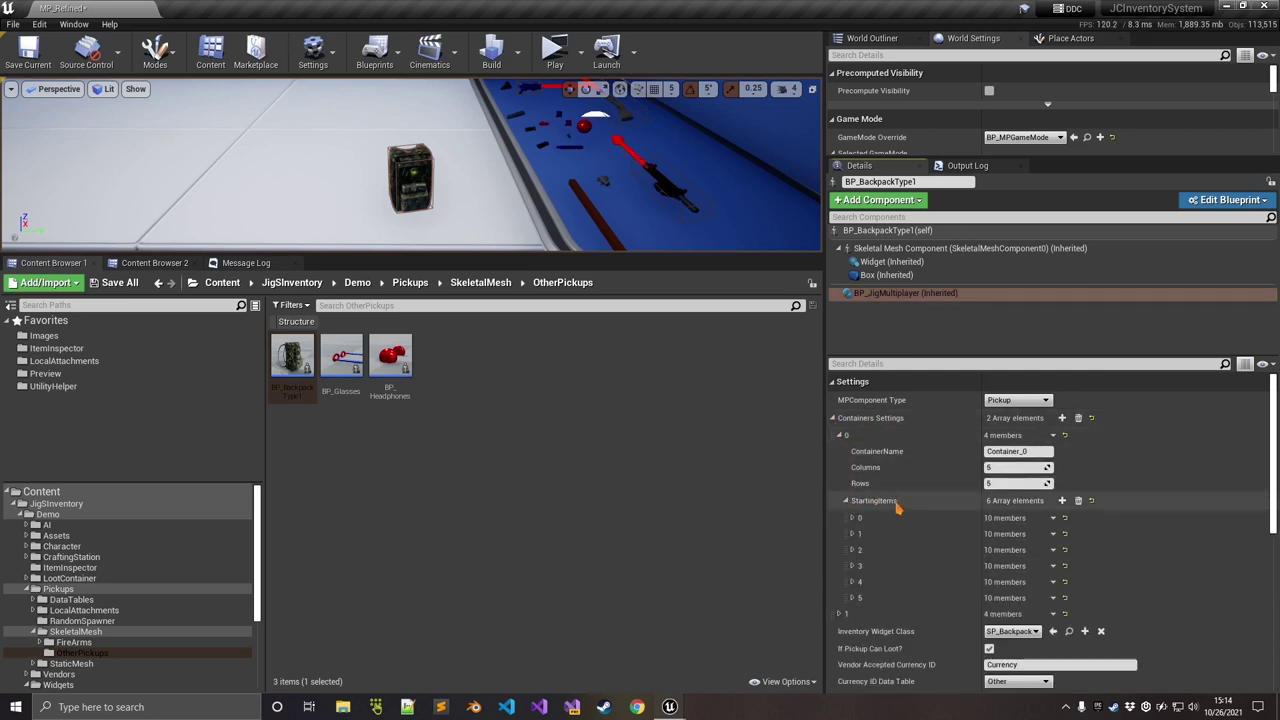
- Open the BP_BackpackType1 blueprint, check the StartingItems of container 0 in its BP_JigMultiplayer component, and close the blueprint
{"action": "left_click", "coordinate": [420, 182]}
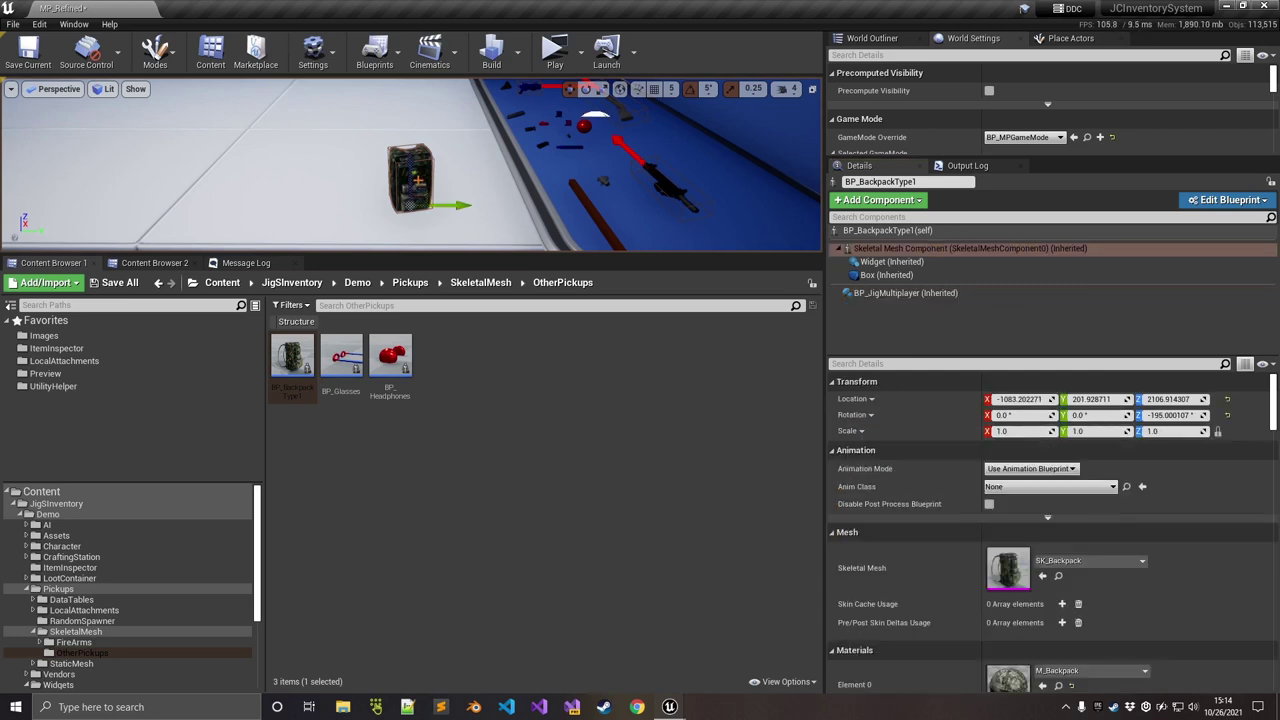
{"action": "double_click", "coordinate": [292, 356]}
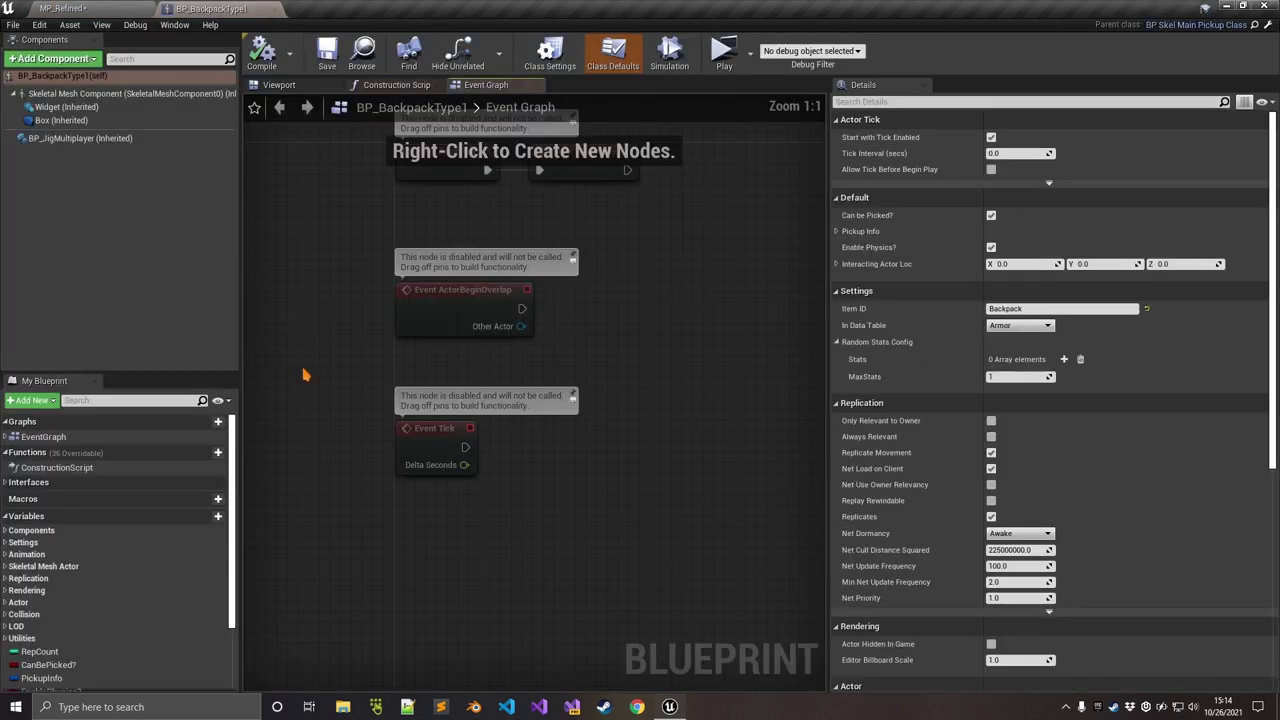
{"action": "left_click", "coordinate": [75, 143]}
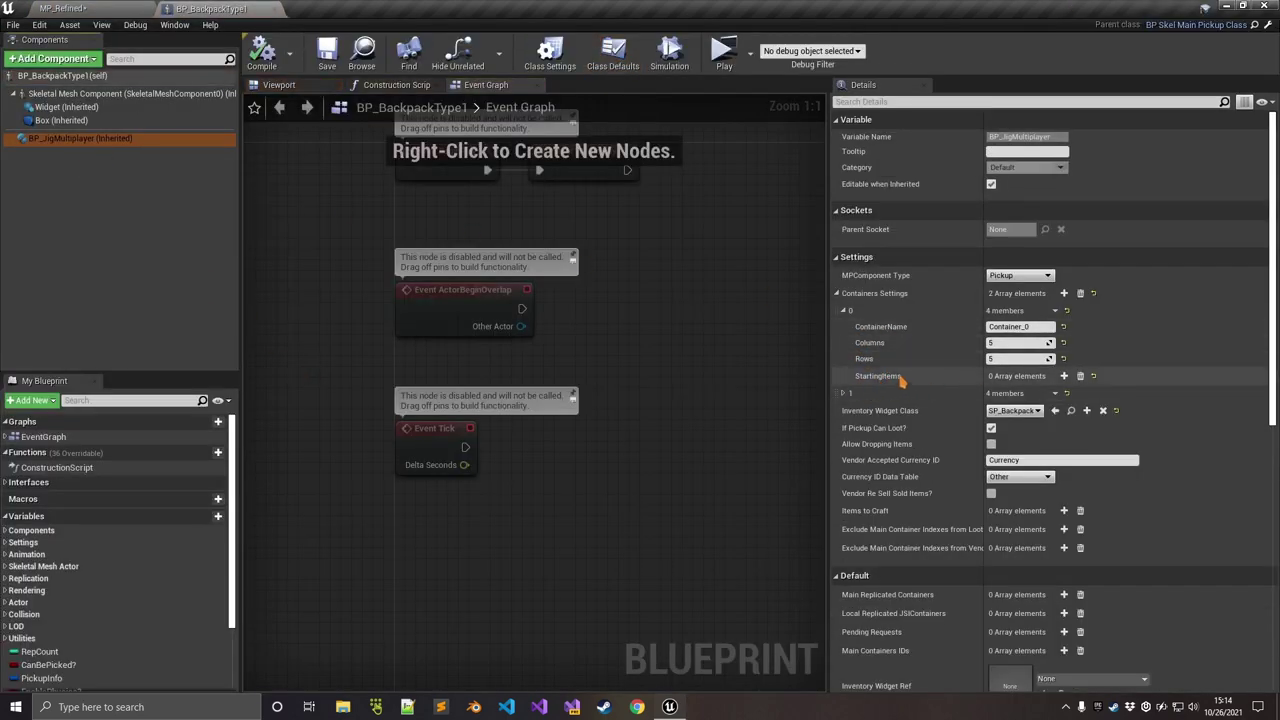
{"action": "left_click", "coordinate": [275, 9]}
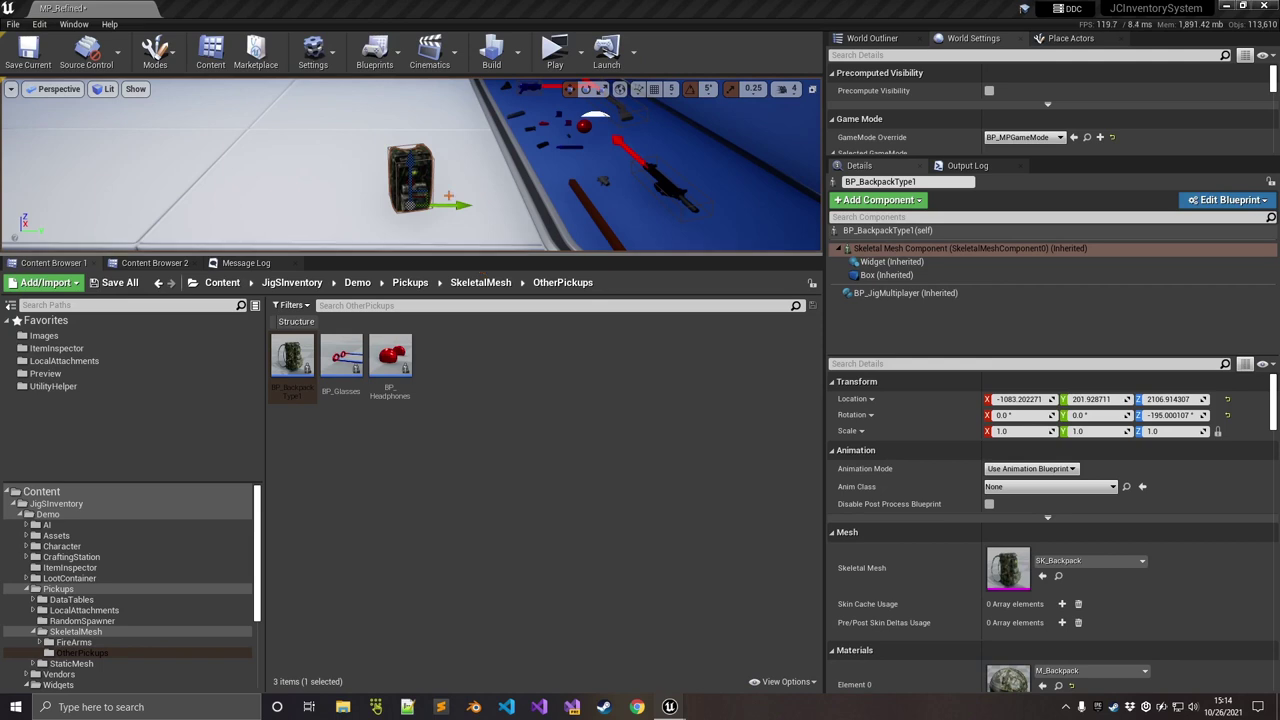
- Collapse and copy the Containers Settings of the placed backpack's BP_JigMultiplayer component
{"action": "left_click", "coordinate": [893, 293]}
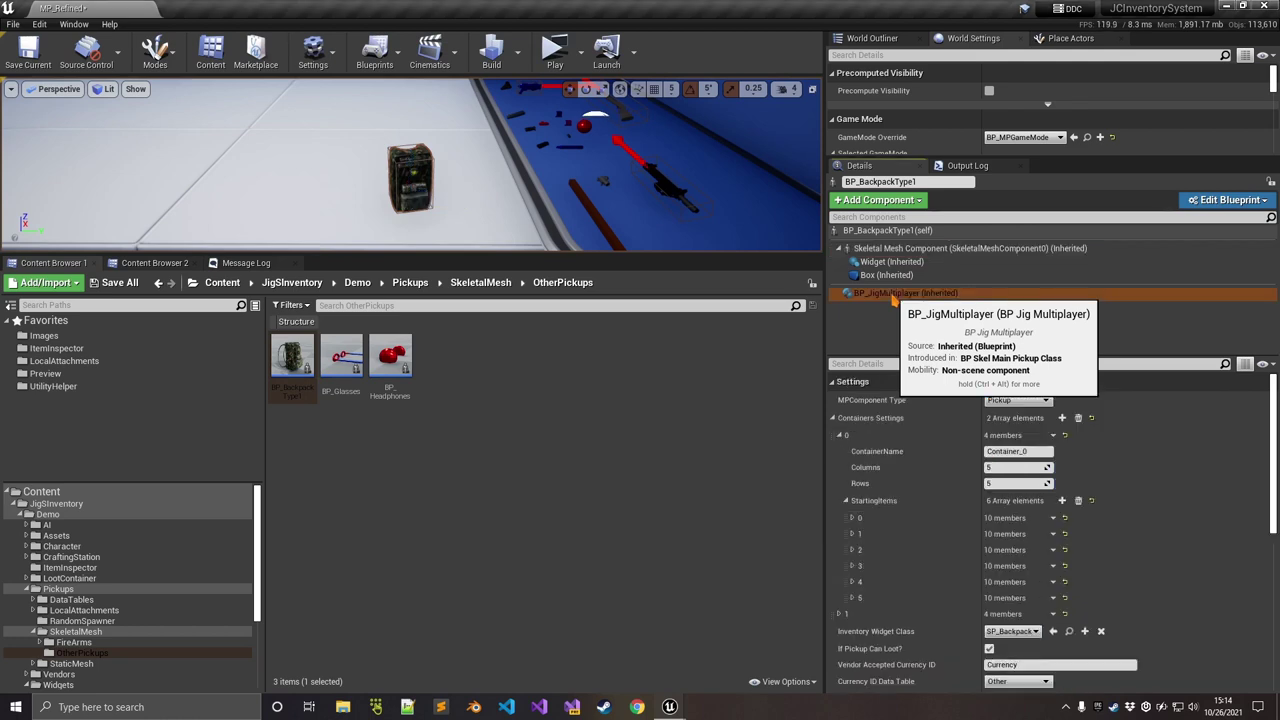
{"action": "left_click", "coordinate": [833, 418]}
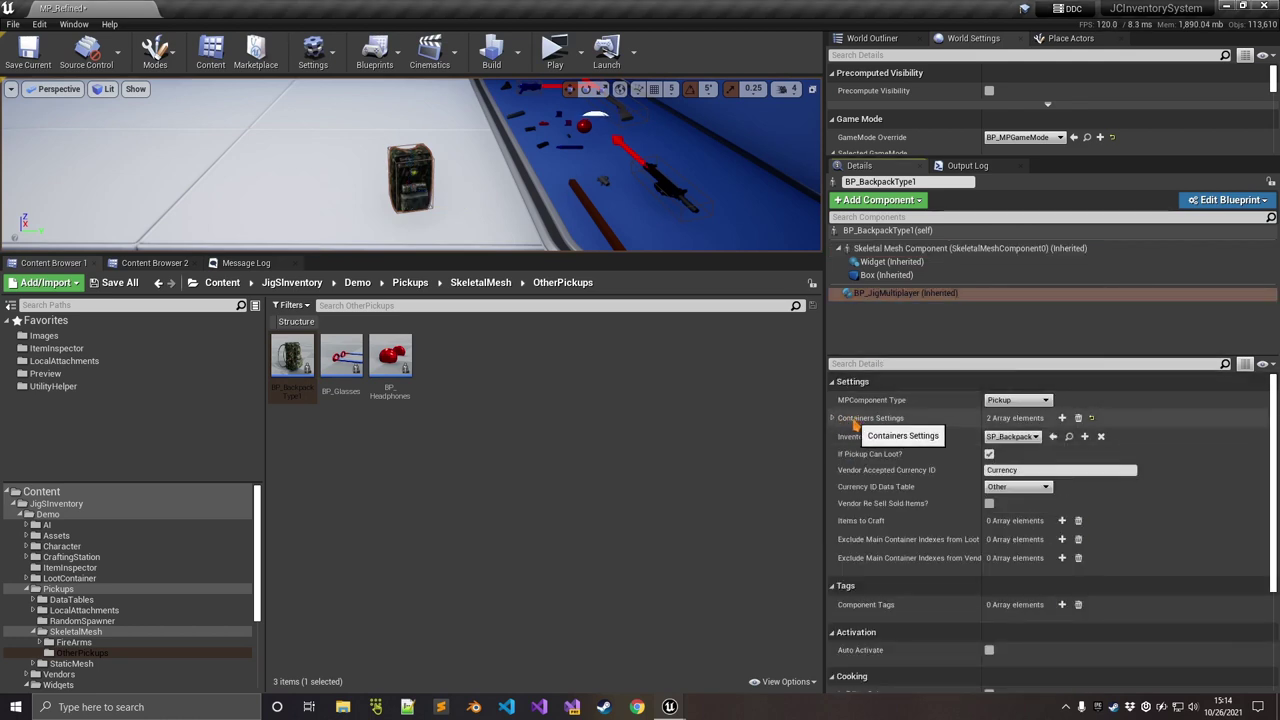
{"action": "right_click", "coordinate": [853, 421]}
{"action": "left_click", "coordinate": [890, 473]}
- Reopen the BP_BackpackType1 blueprint, view the Containers Settings property of its BP_JigMultiplayer component, and close the blueprint
{"action": "left_click", "coordinate": [422, 187]}
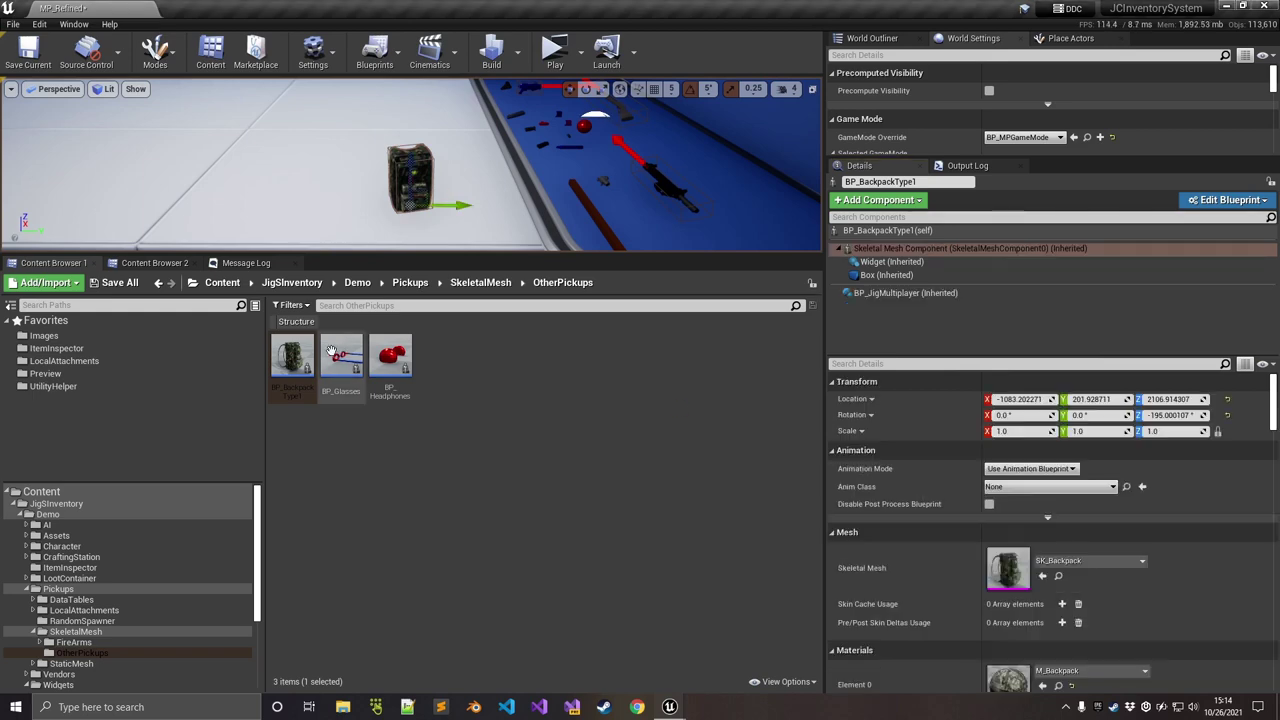
{"action": "double_click", "coordinate": [306, 361]}
{"action": "left_click", "coordinate": [50, 140]}
{"action": "left_click", "coordinate": [50, 139]}
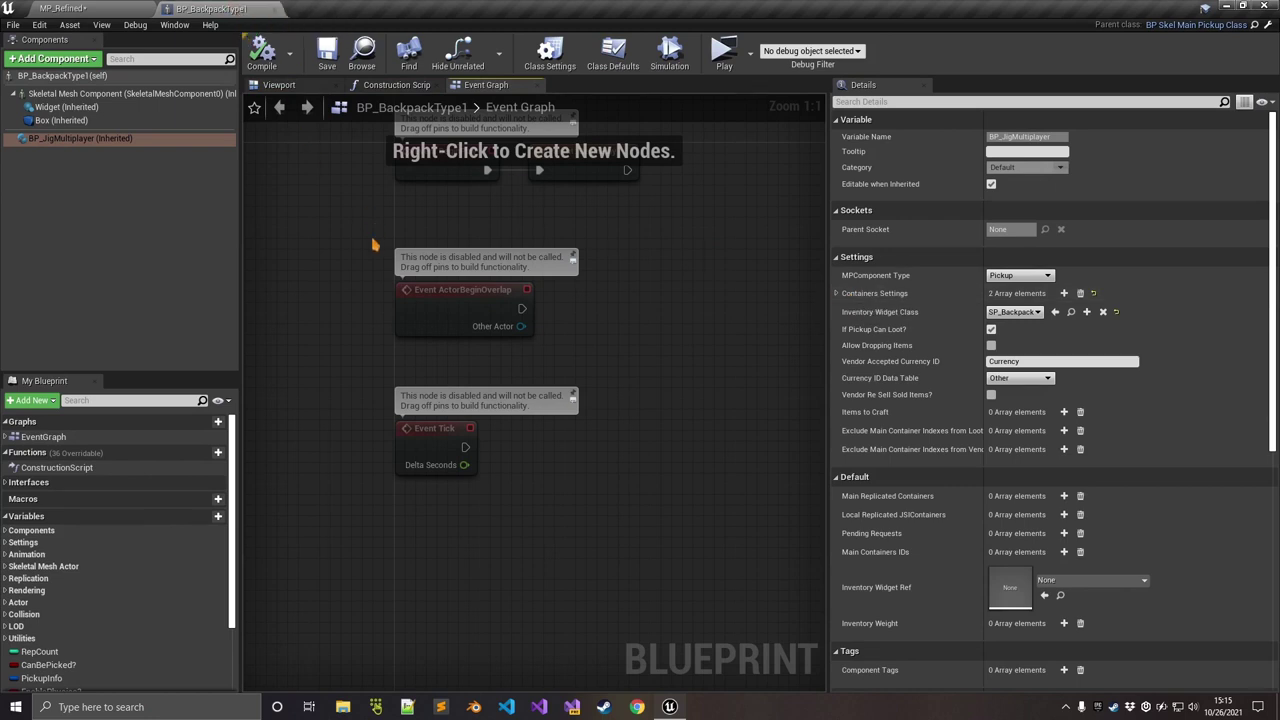
{"action": "left_click", "coordinate": [248, 8]}
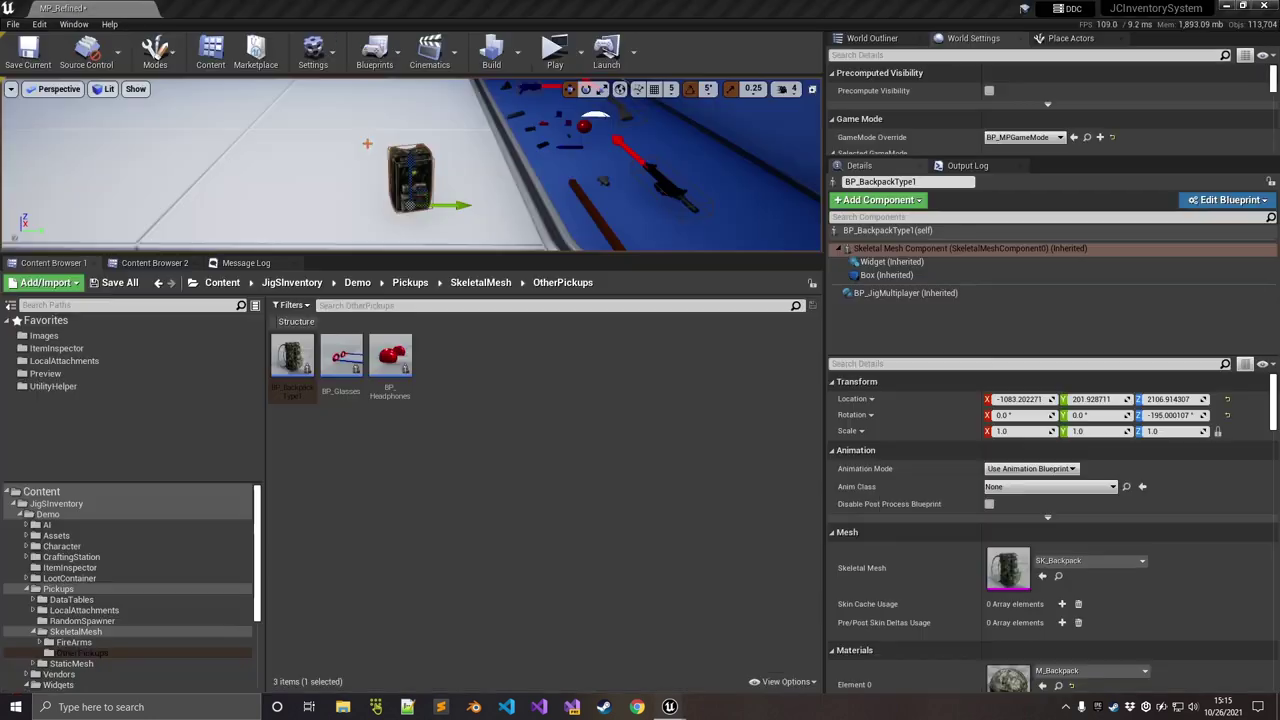
- Return to the Demo folder, collapsing its subfolders, and save the MP_Refined level
{"action": "left_click", "coordinate": [502, 380]}
{"action": "right_click_drag", "start_coordinate": [532, 193], "coordinate": [524, 112]}
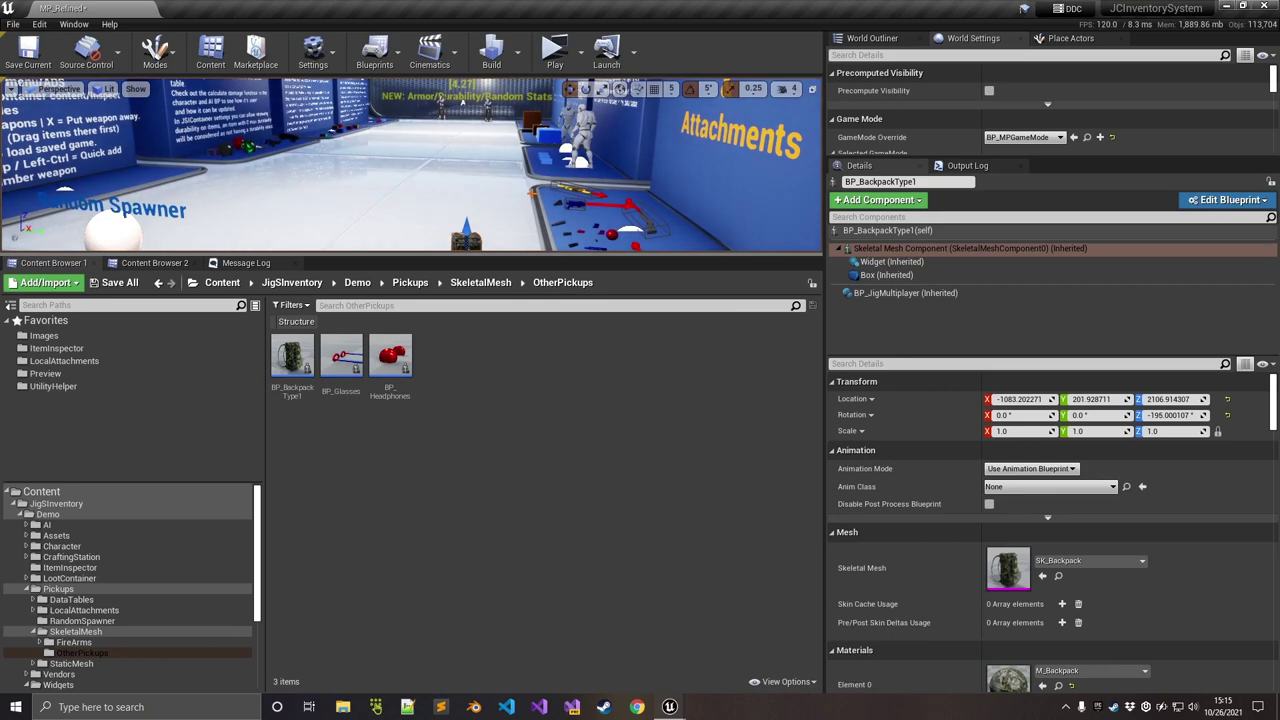
{"action": "mouse_move", "coordinate": [529, 189]}
{"action": "right_mouse_down"}
{"action": "mouse_move", "coordinate": [560, 226]}
{"action": "mouse_move", "coordinate": [564, 200]}
{"action": "mouse_move", "coordinate": [606, 208]}
{"action": "mouse_move", "coordinate": [574, 216]}
{"action": "mouse_move", "coordinate": [524, 200]}
{"action": "mouse_move", "coordinate": [536, 203]}
{"action": "right_mouse_up"}
{"action": "left_click", "coordinate": [27, 589]}
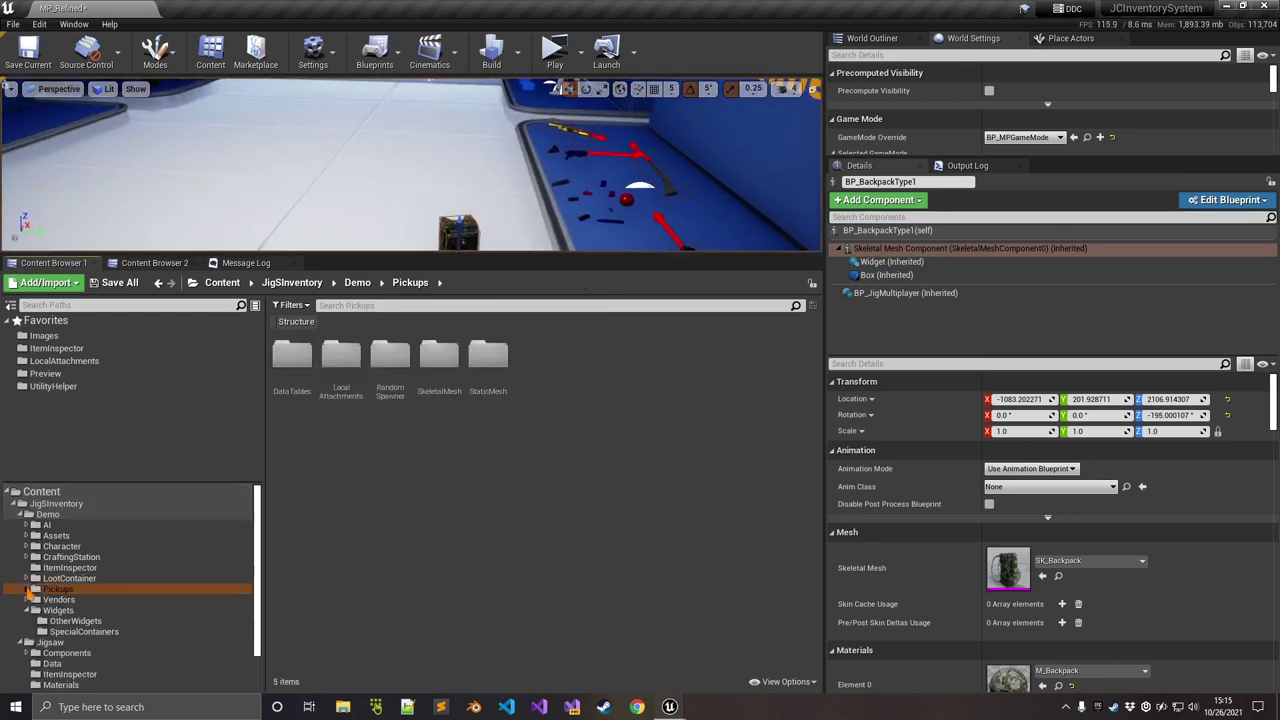
{"action": "left_click", "coordinate": [22, 514]}
{"action": "left_click", "coordinate": [392, 513]}
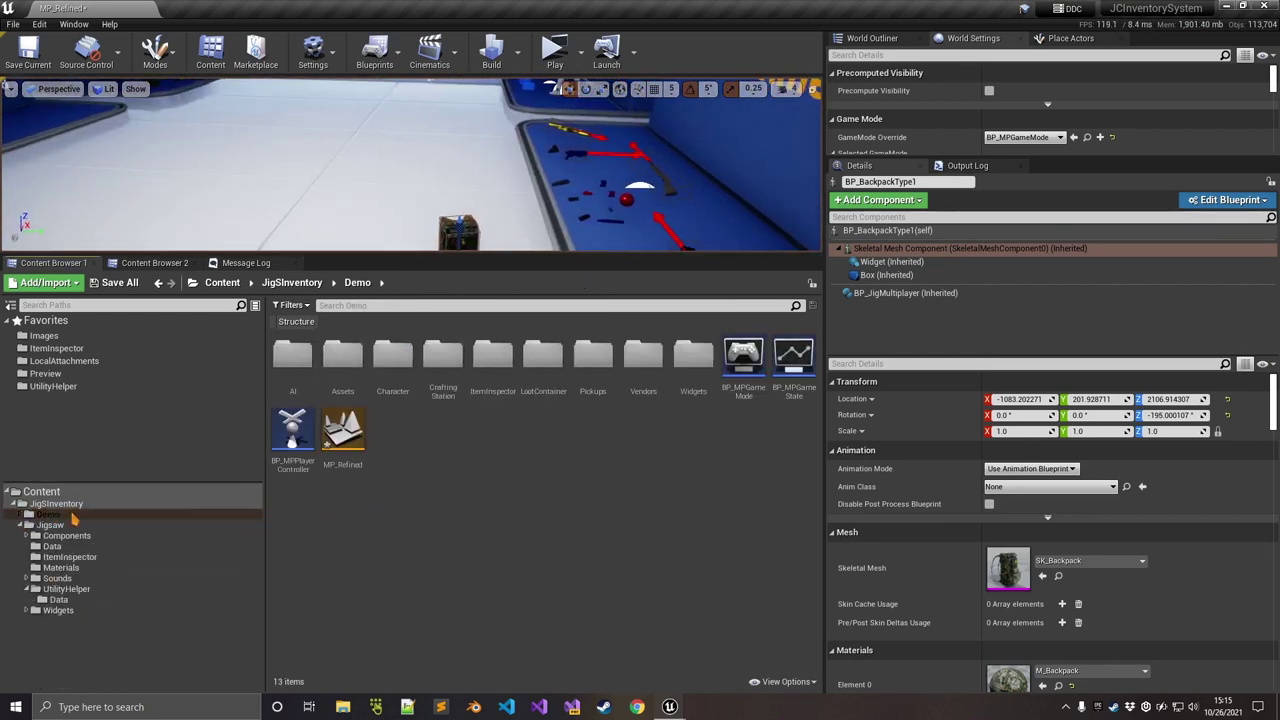
{"action": "left_click", "coordinate": [350, 450]}
{"action": "key", "text": "ctrl+s"}
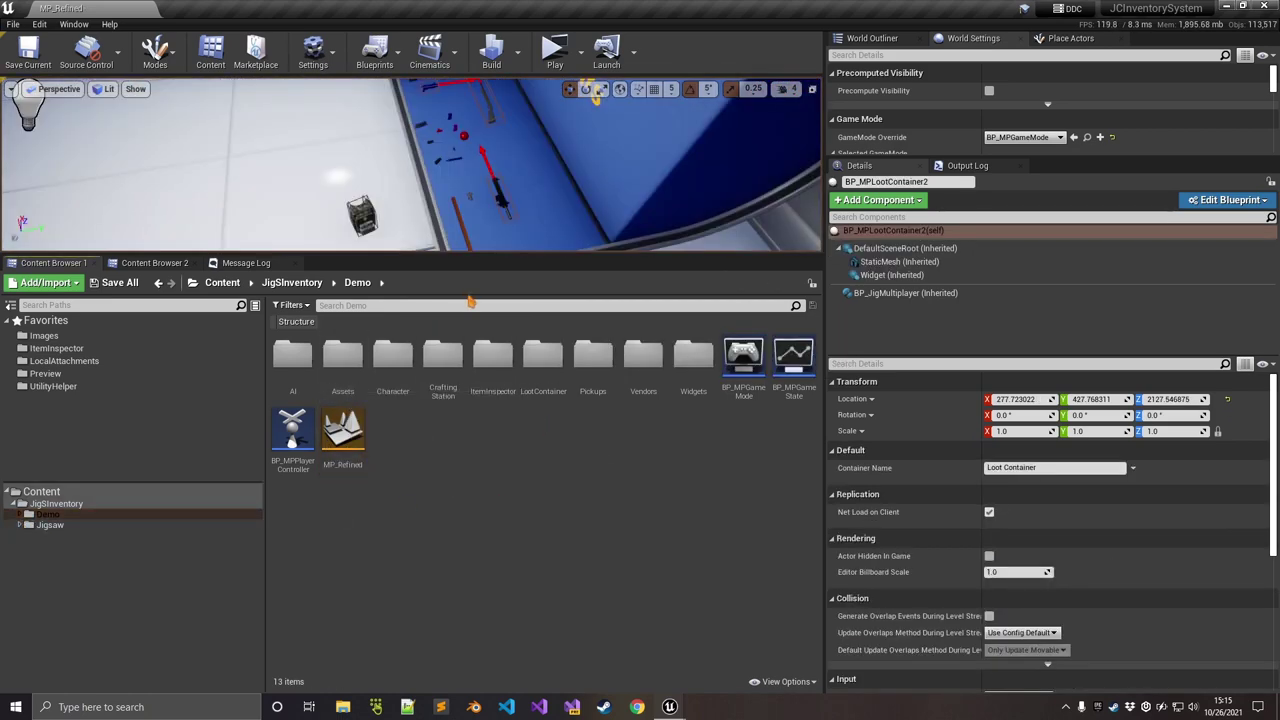
- Select the modular rifle in the level and locate its blueprint in the Rifles folder
{"action": "right_click_drag", "start_coordinate": [470, 200], "coordinate": [428, 126]}
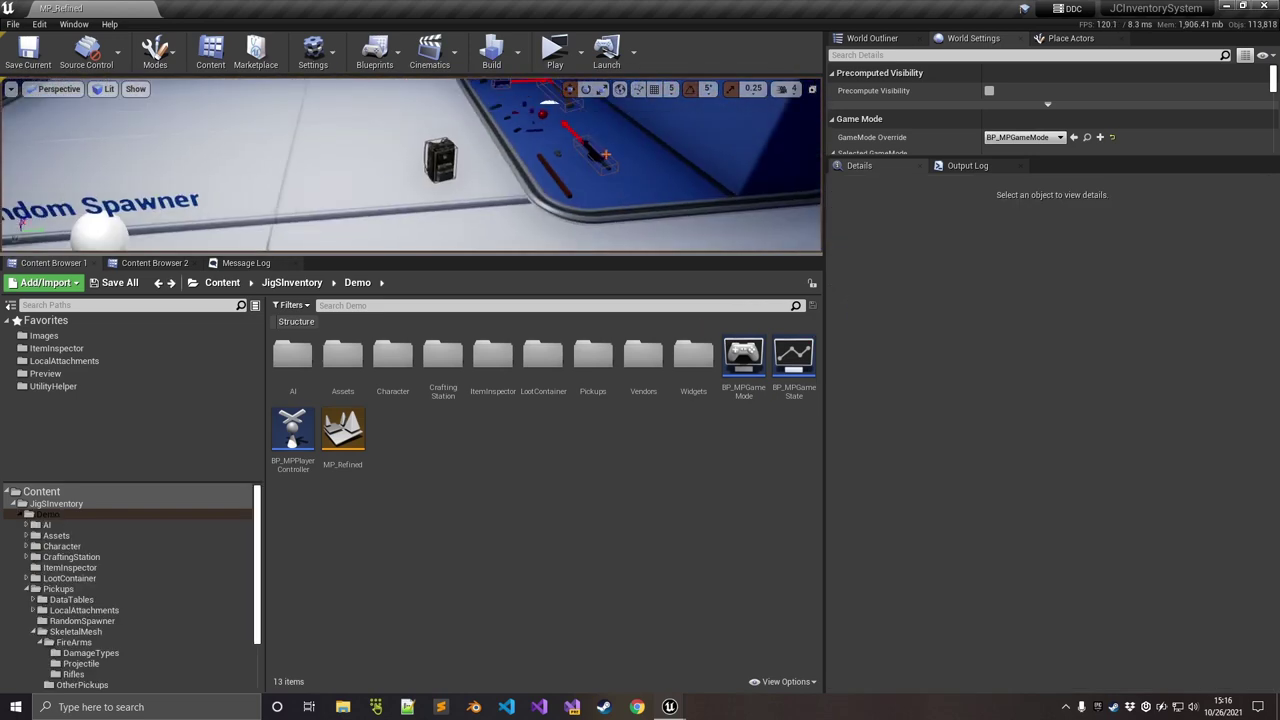
{"action": "left_click", "coordinate": [594, 157]}
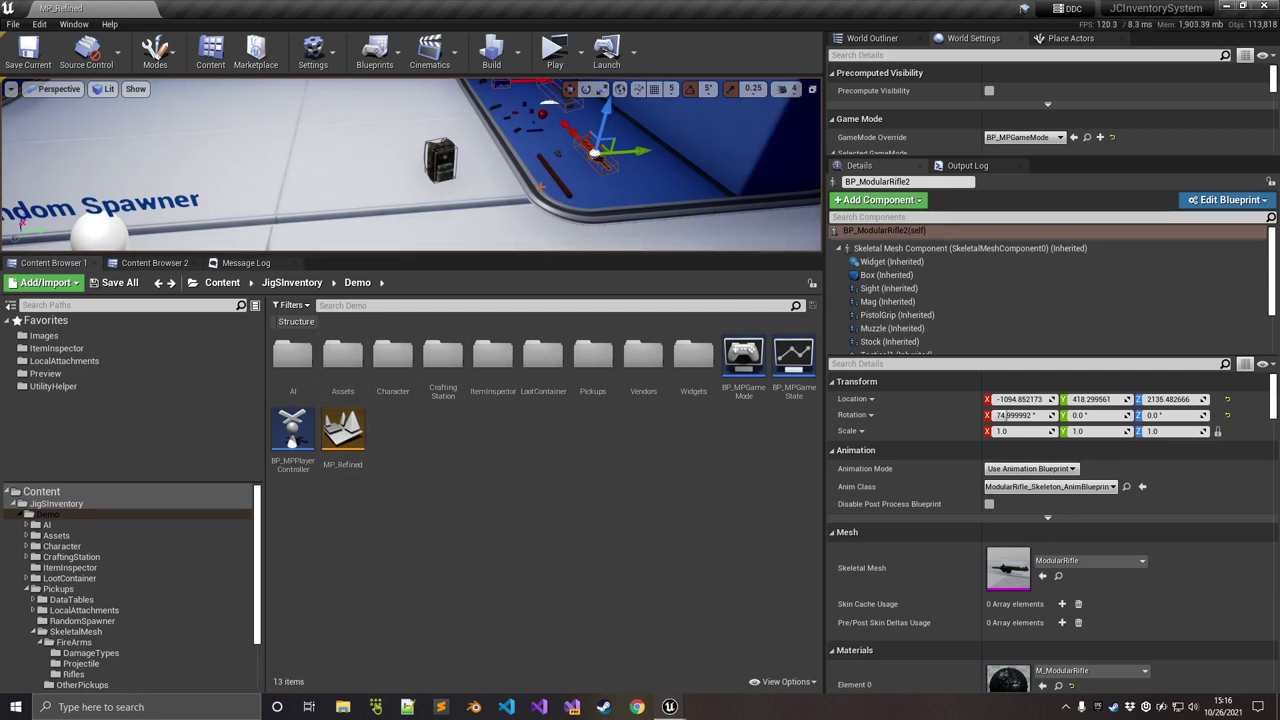
{"action": "right_click_drag", "start_coordinate": [523, 184], "coordinate": [527, 195]}
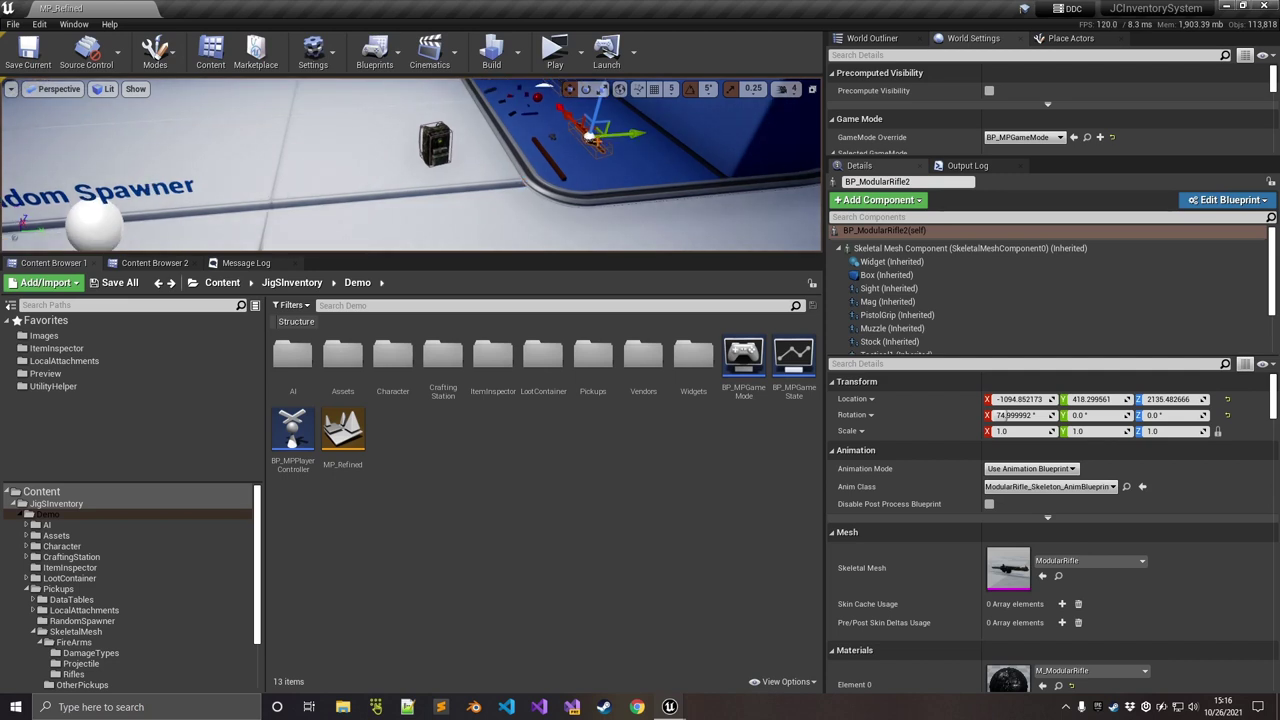
{"action": "key", "text": "ctrl+b"}
{"action": "left_click", "coordinate": [363, 455]}
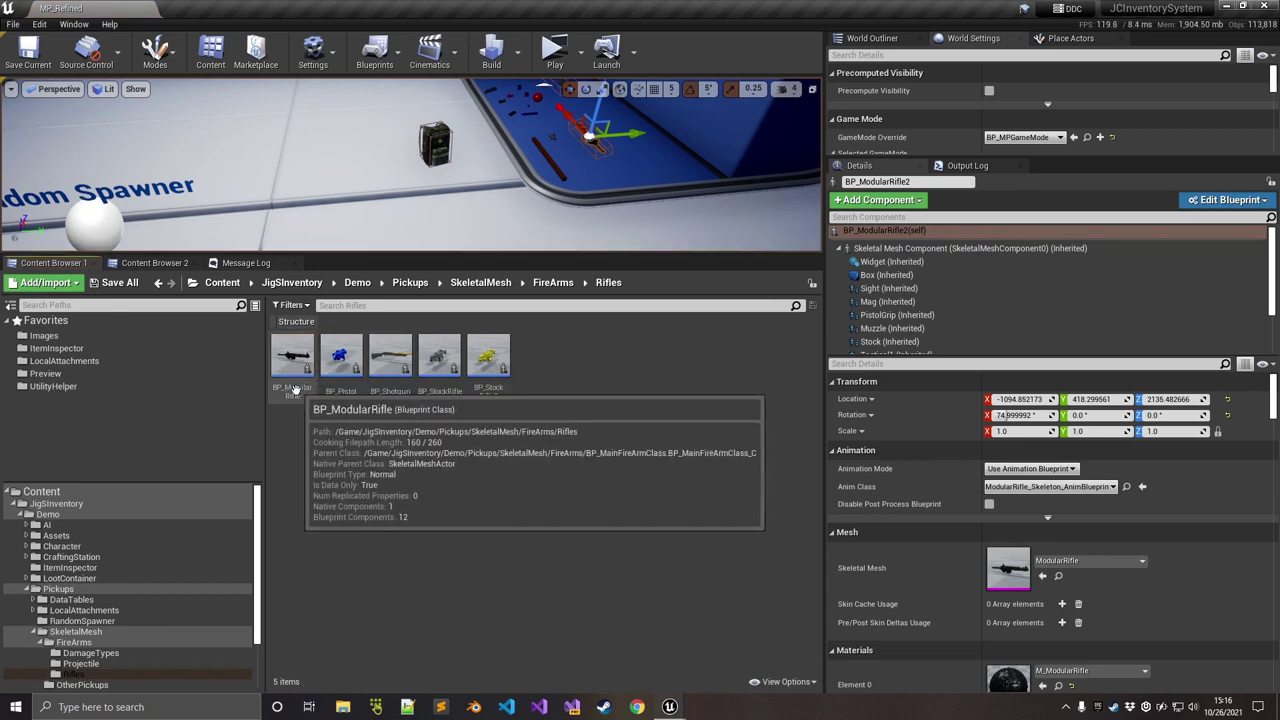
- Duplicate the BP_ModularRifle blueprint and name the copy BP_ModularRifle2
{"action": "left_click", "coordinate": [280, 370]}
{"action": "right_click", "coordinate": [290, 372]}
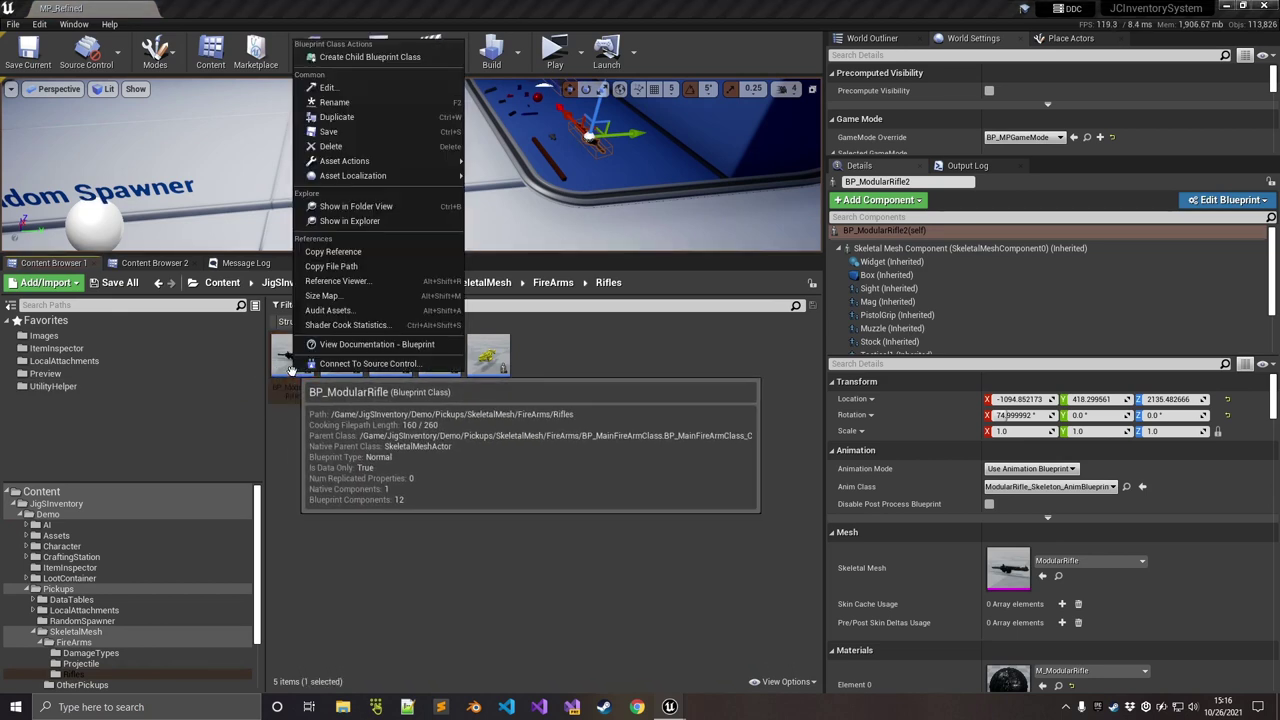
{"action": "left_click", "coordinate": [368, 467]}
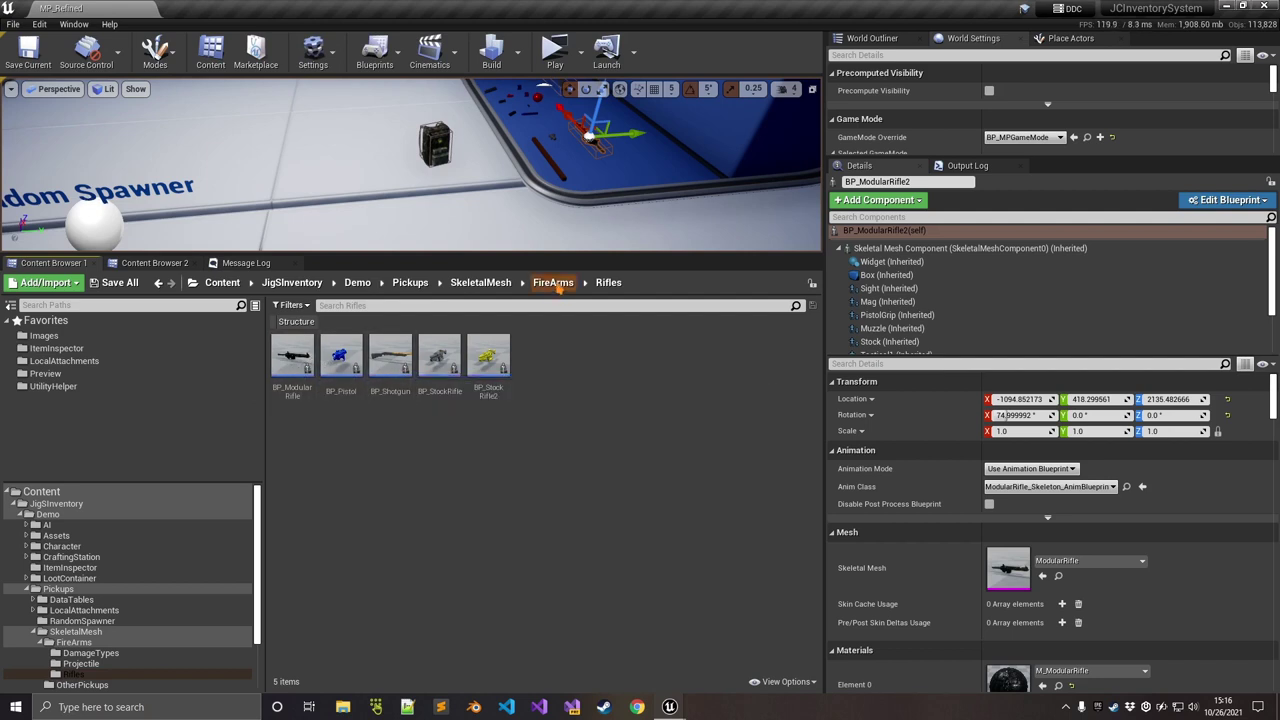
{"action": "right_click", "coordinate": [292, 356]}
{"action": "left_click", "coordinate": [368, 467]}
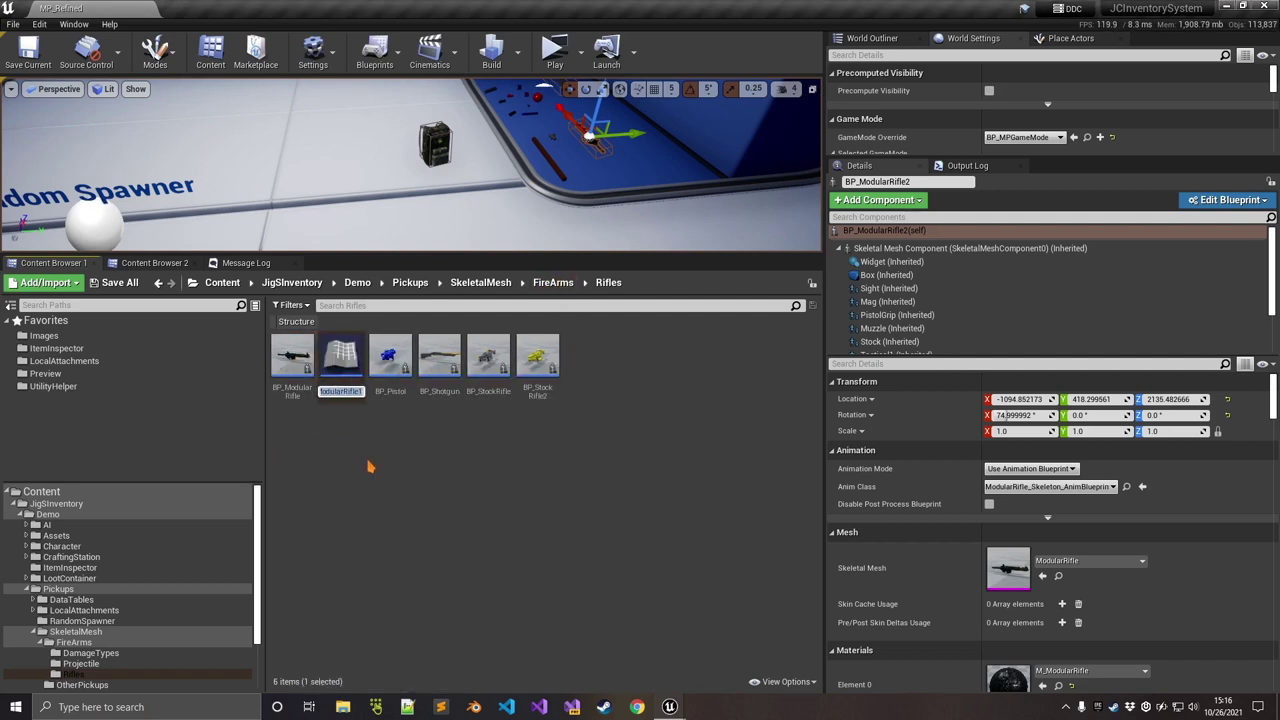
{"action": "key", "text": "BackSpace"}
{"action": "type", "text": "2"}
{"action": "key", "text": "Return"}
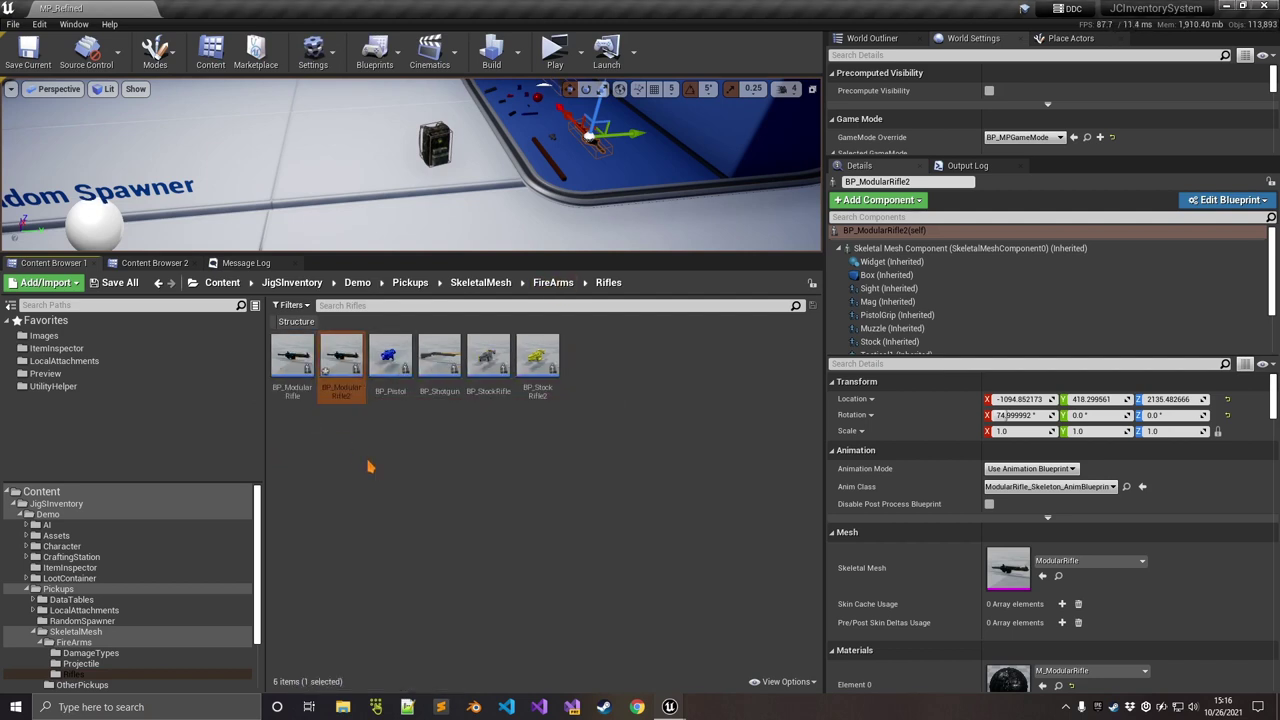
- In BP_ModularRifle2, review the BP_JigMultiplayer component's MPComponent Type options and set its Inventory Widget Class to None
{"action": "double_click", "coordinate": [342, 380]}
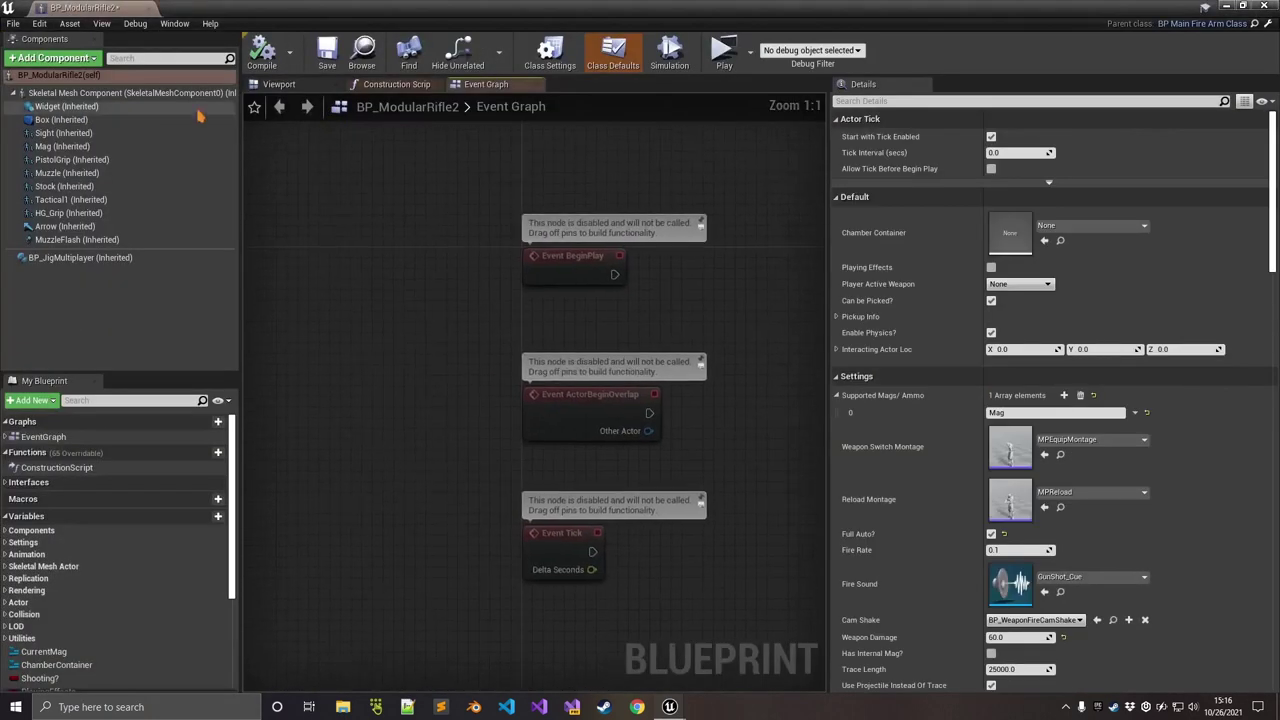
{"action": "left_click", "coordinate": [62, 258]}
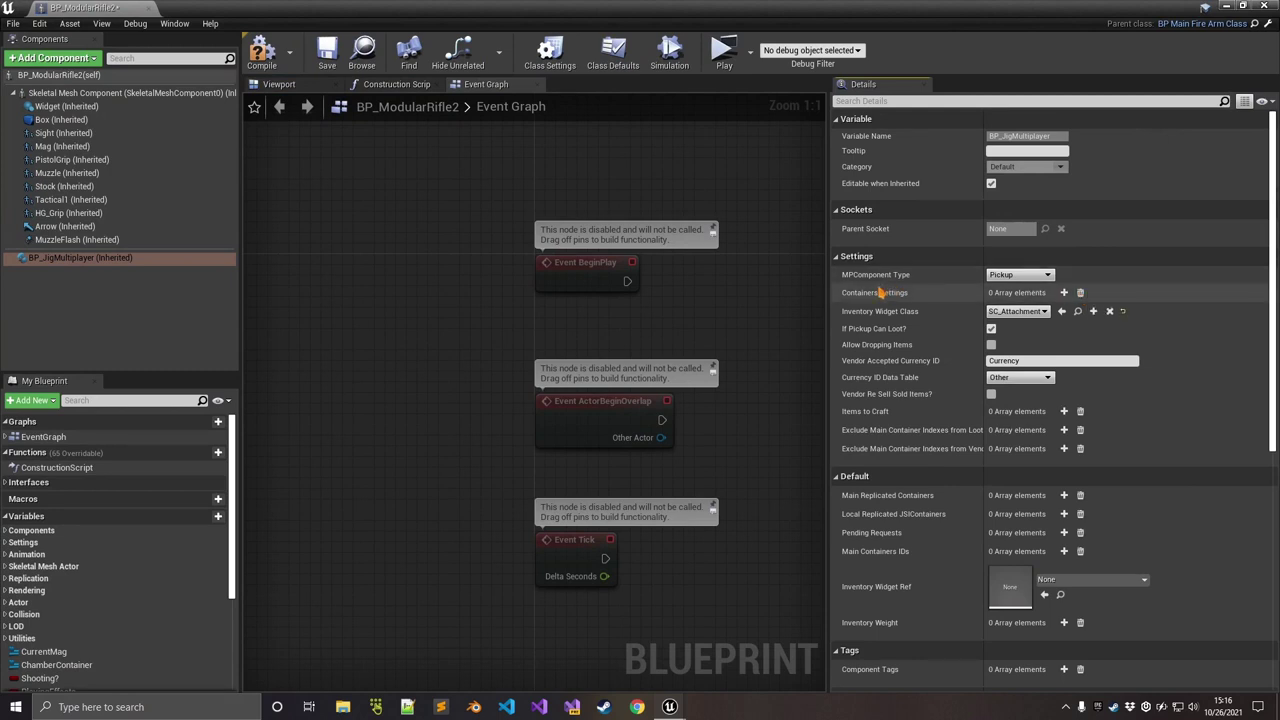
{"action": "left_click", "coordinate": [1018, 276]}
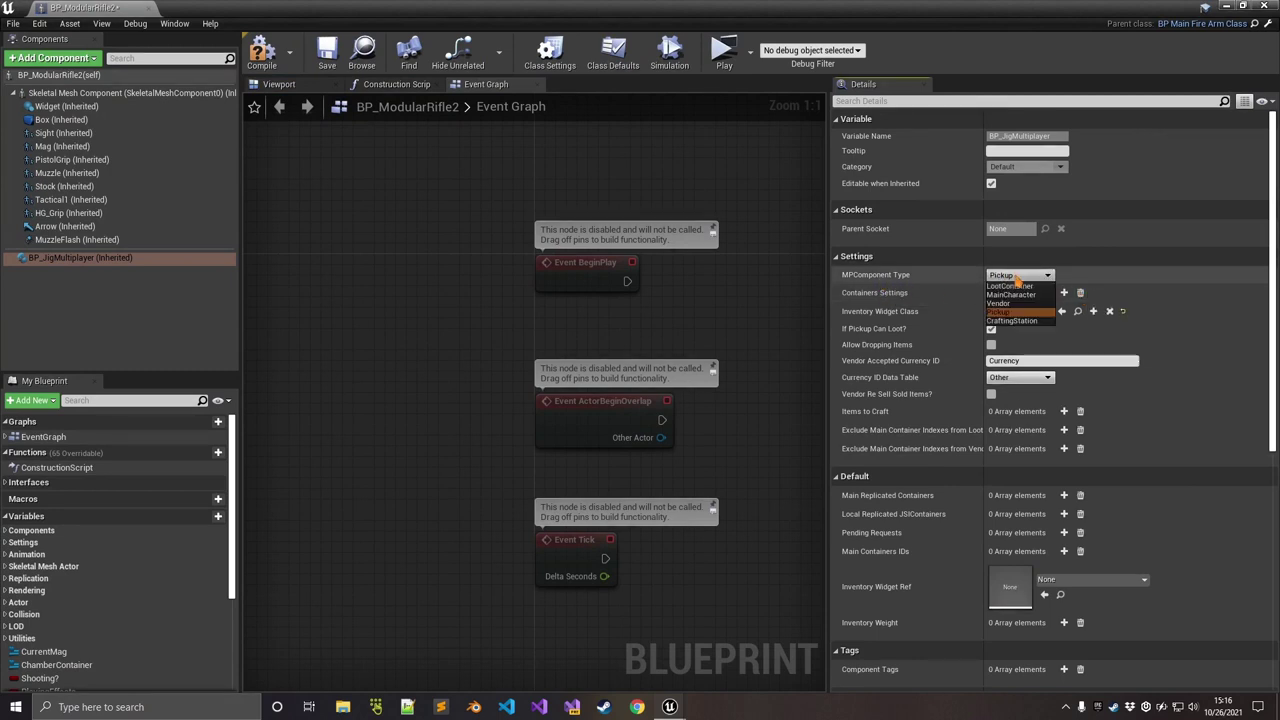
{"action": "left_click", "coordinate": [936, 279]}
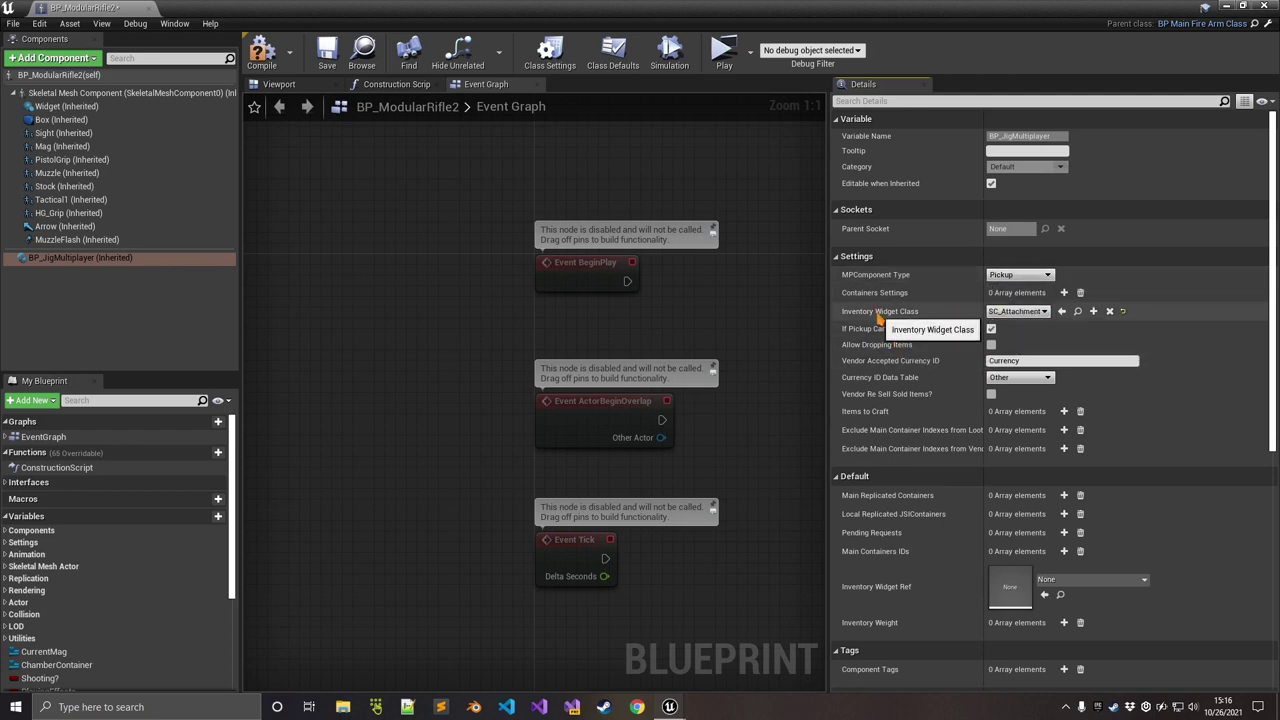
{"action": "left_click", "coordinate": [1003, 311]}
{"action": "left_click", "coordinate": [1005, 341]}
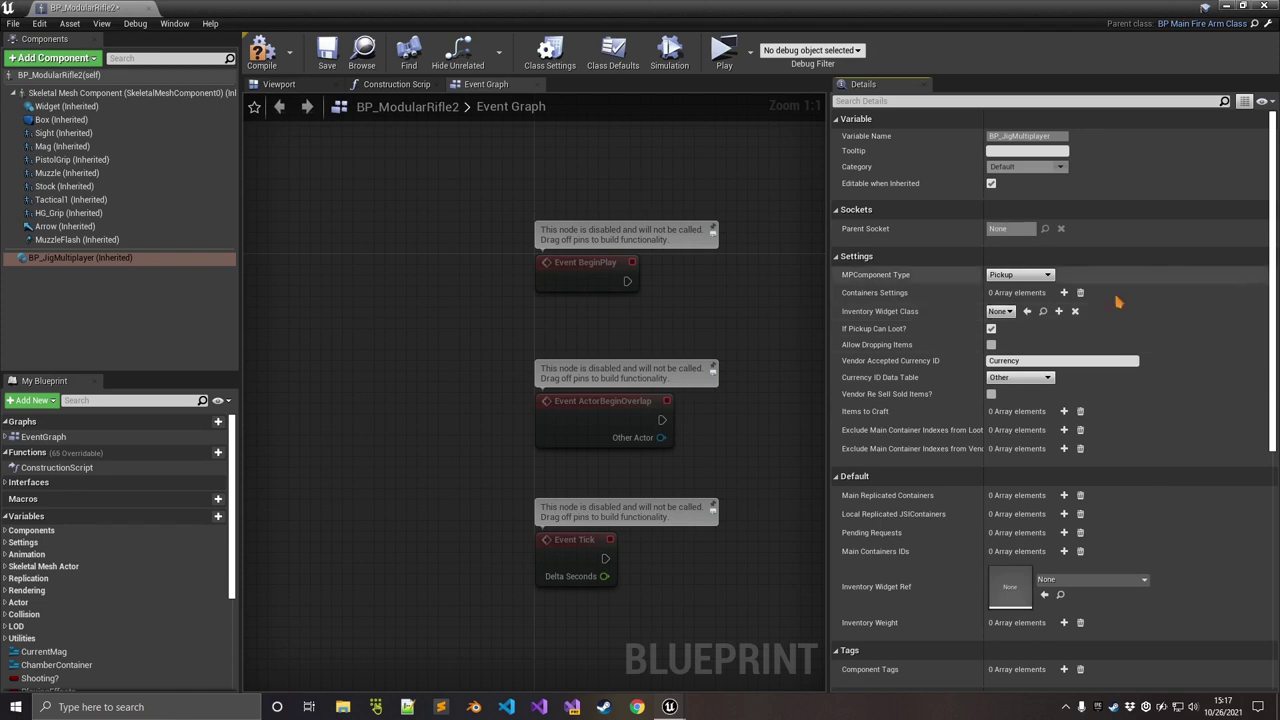
- Save the BP_ModularRifle2 blueprint, dock its editor beside the level editor and return to the MP_Refined level
{"action": "left_click", "coordinate": [327, 54]}
{"action": "left_click_drag", "start_coordinate": [100, 10], "coordinate": [448, 12]}
{"action": "left_click", "coordinate": [119, 11]}
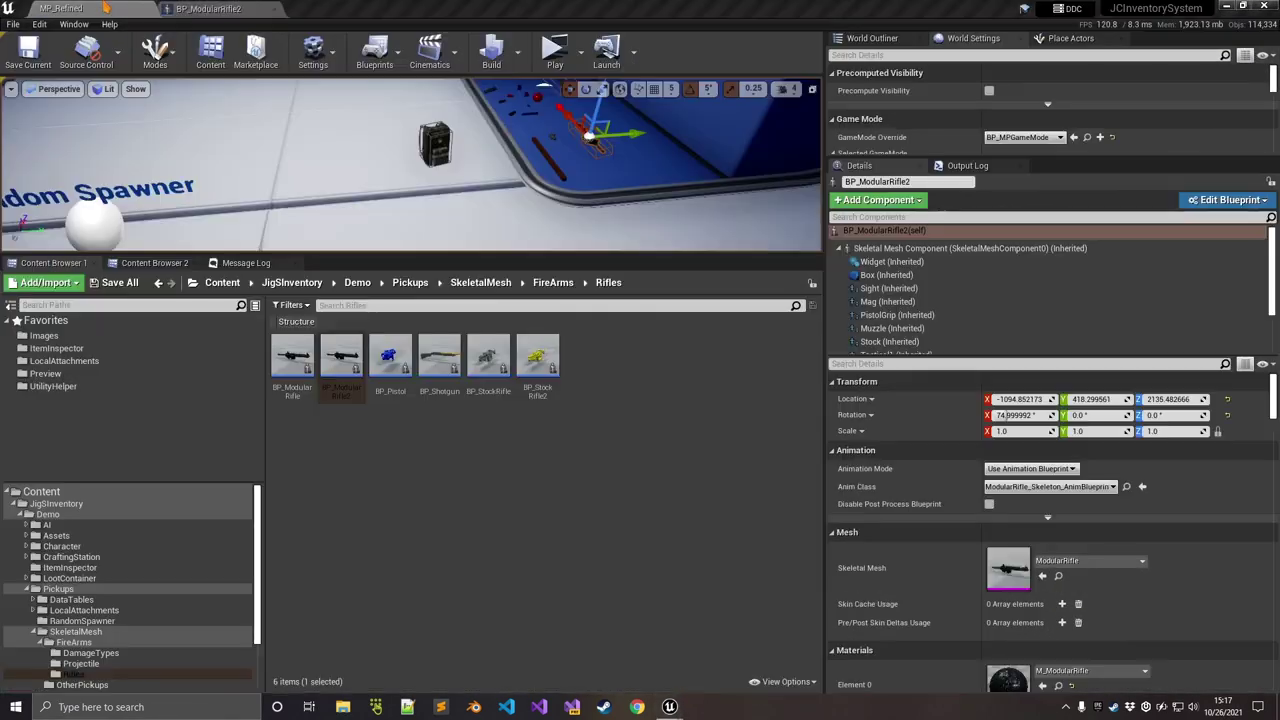
- Place BP_ModularRifle2 on the open floor of the level, rotate it about -55° and snap it down to the floor
{"action": "mouse_move", "coordinate": [400, 180]}
{"action": "right_mouse_down"}
{"action": "mouse_move", "coordinate": [370, 150]}
{"action": "mouse_move", "coordinate": [392, 182]}
{"action": "mouse_move", "coordinate": [396, 130]}
{"action": "mouse_move", "coordinate": [384, 182]}
{"action": "mouse_move", "coordinate": [356, 176]}
{"action": "mouse_move", "coordinate": [392, 166]}
{"action": "mouse_move", "coordinate": [388, 194]}
{"action": "right_mouse_up"}
{"action": "key", "text": "w"}
{"action": "key", "text": "s"}
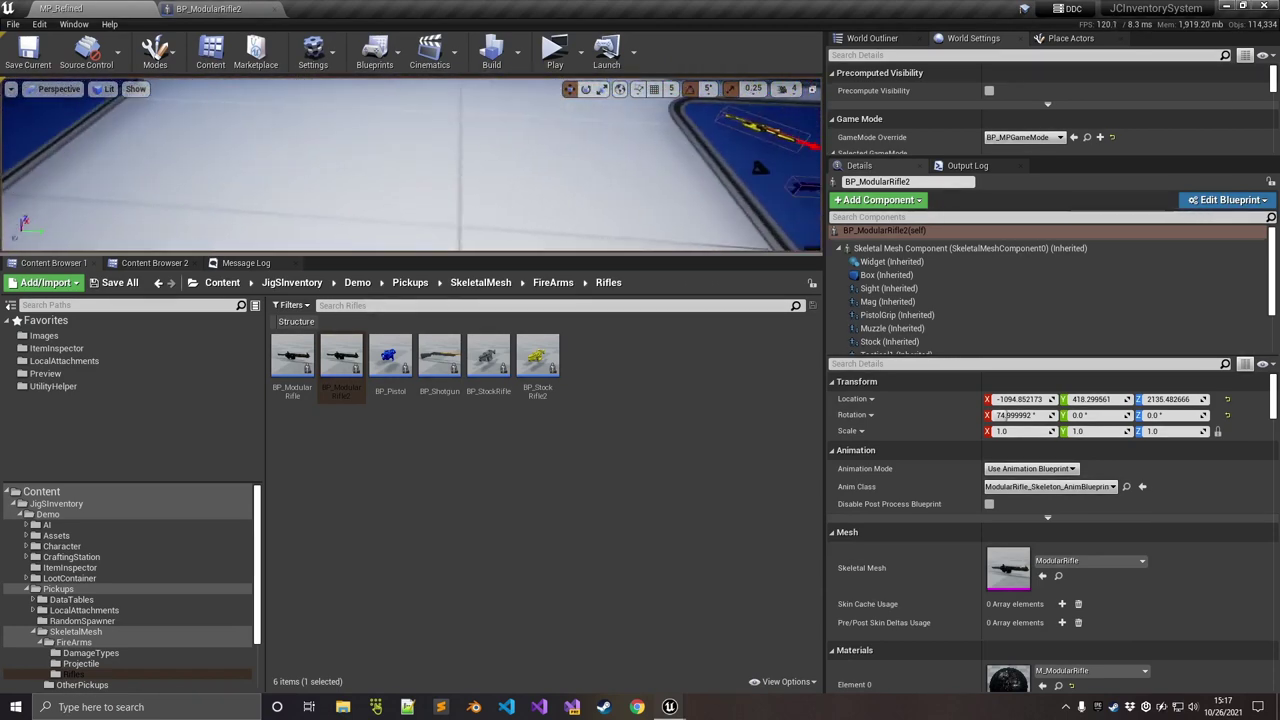
{"action": "double_click", "coordinate": [341, 357]}
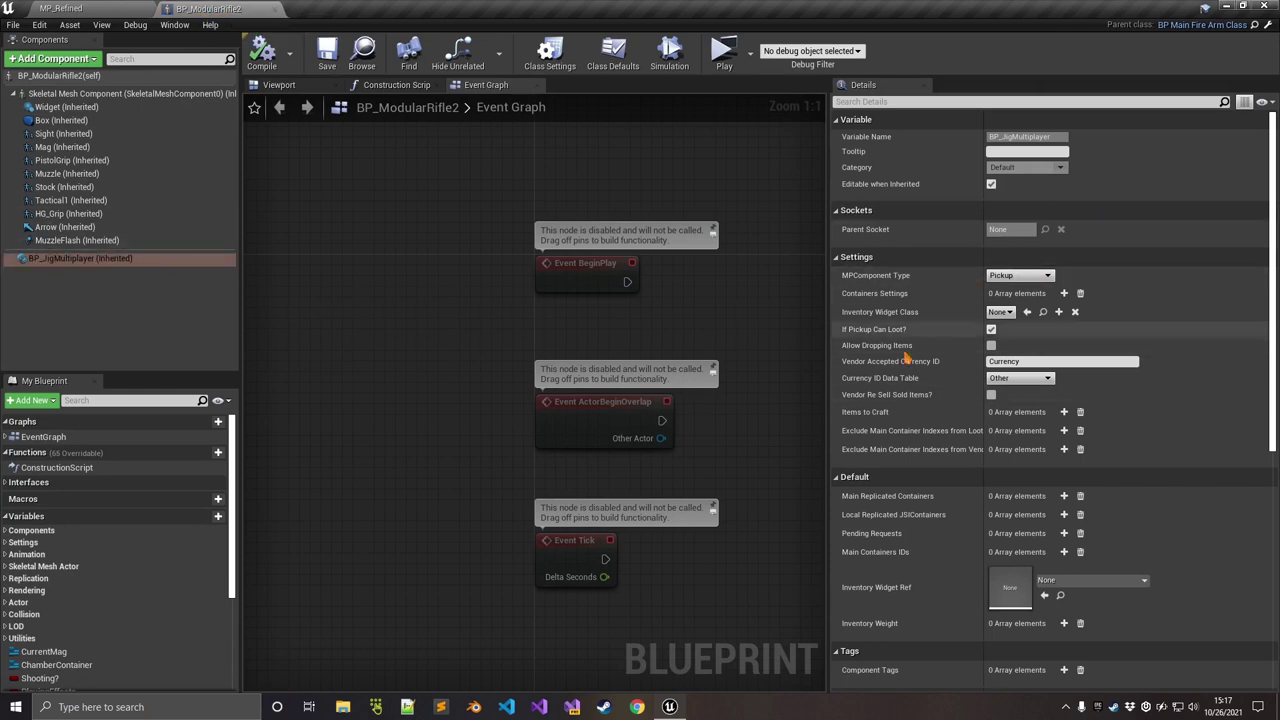
{"action": "left_click", "coordinate": [100, 8]}
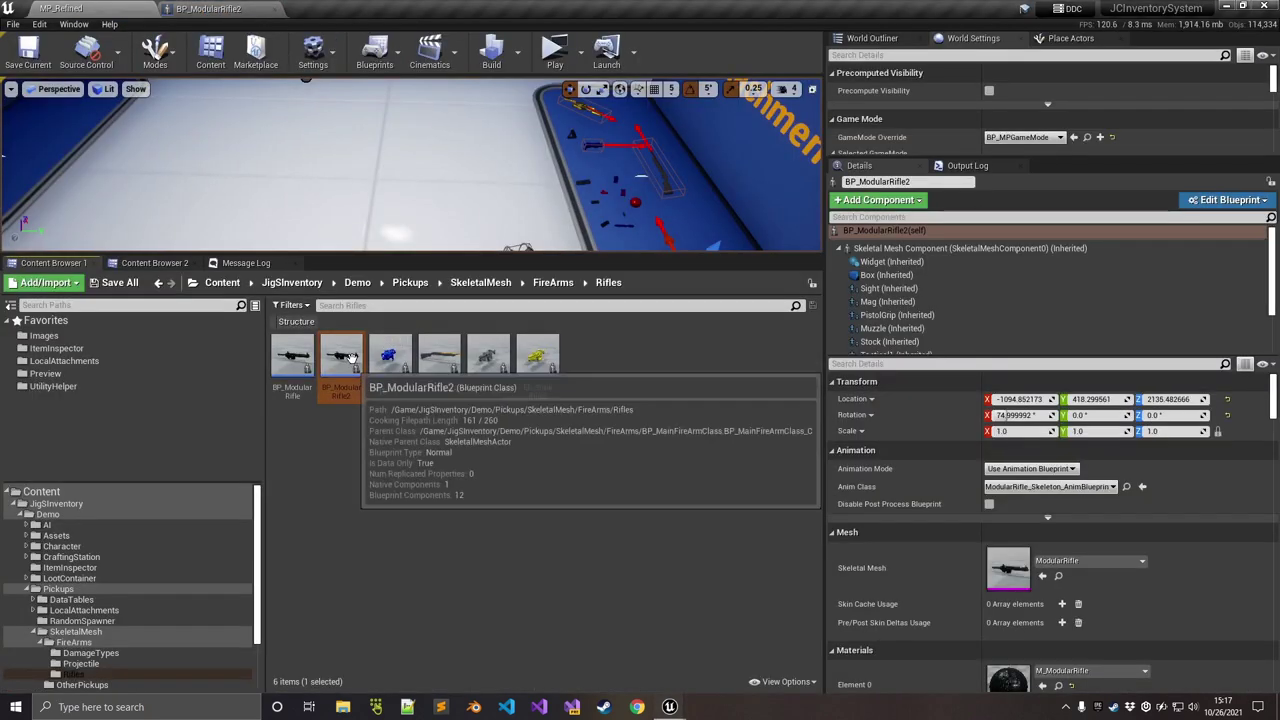
{"action": "left_click_drag", "start_coordinate": [341, 357], "coordinate": [357, 200]}
{"action": "key", "text": "e"}
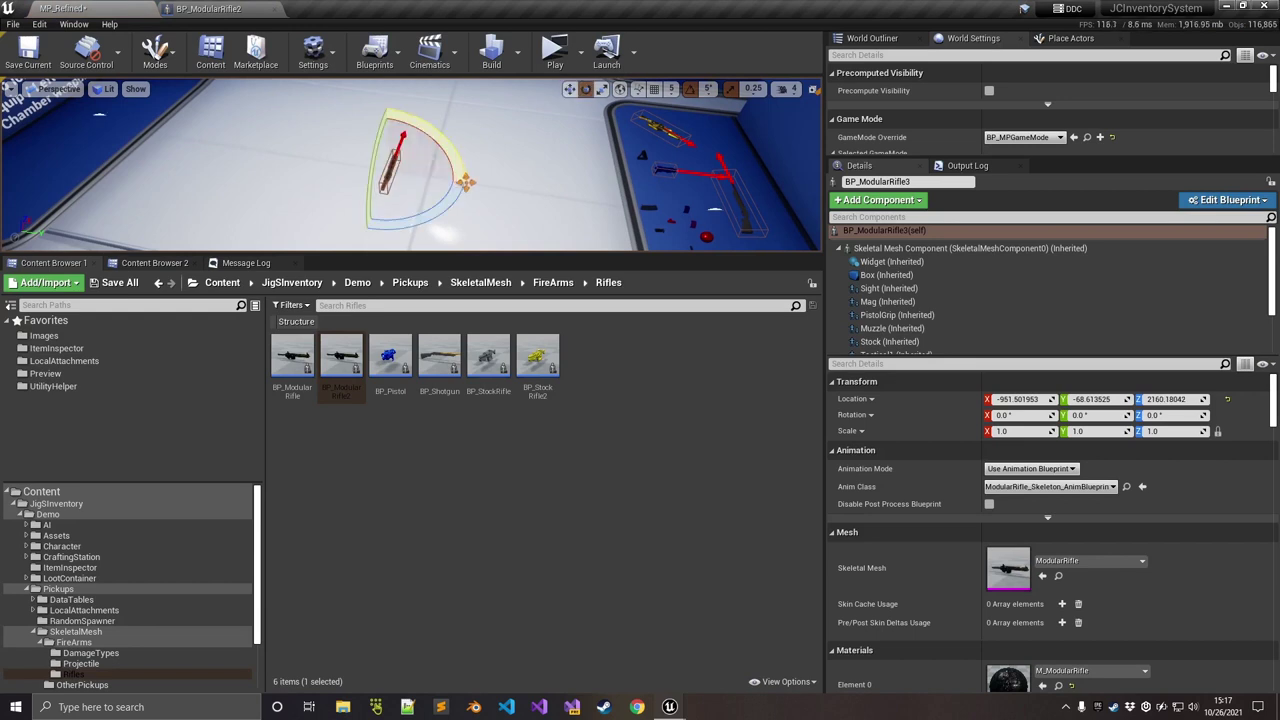
{"action": "left_click_drag", "start_coordinate": [466, 183], "coordinate": [517, 183]}
{"action": "key", "text": "End"}
{"action": "right_click_drag", "start_coordinate": [517, 183], "coordinate": [490, 188]}
{"action": "key", "text": "w"}
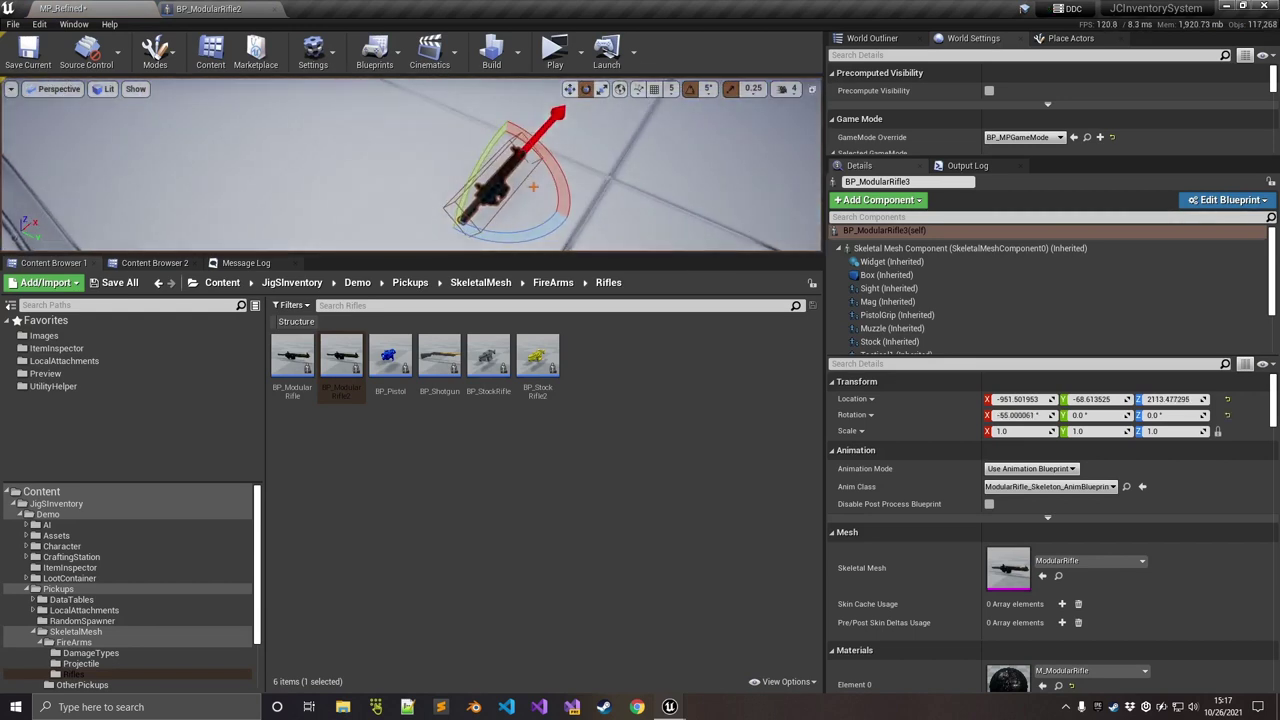
- Play-test the level, walk up to the placed rifle to inspect it and its pickup prompt, and end the session
{"action": "left_click", "coordinate": [554, 50]}
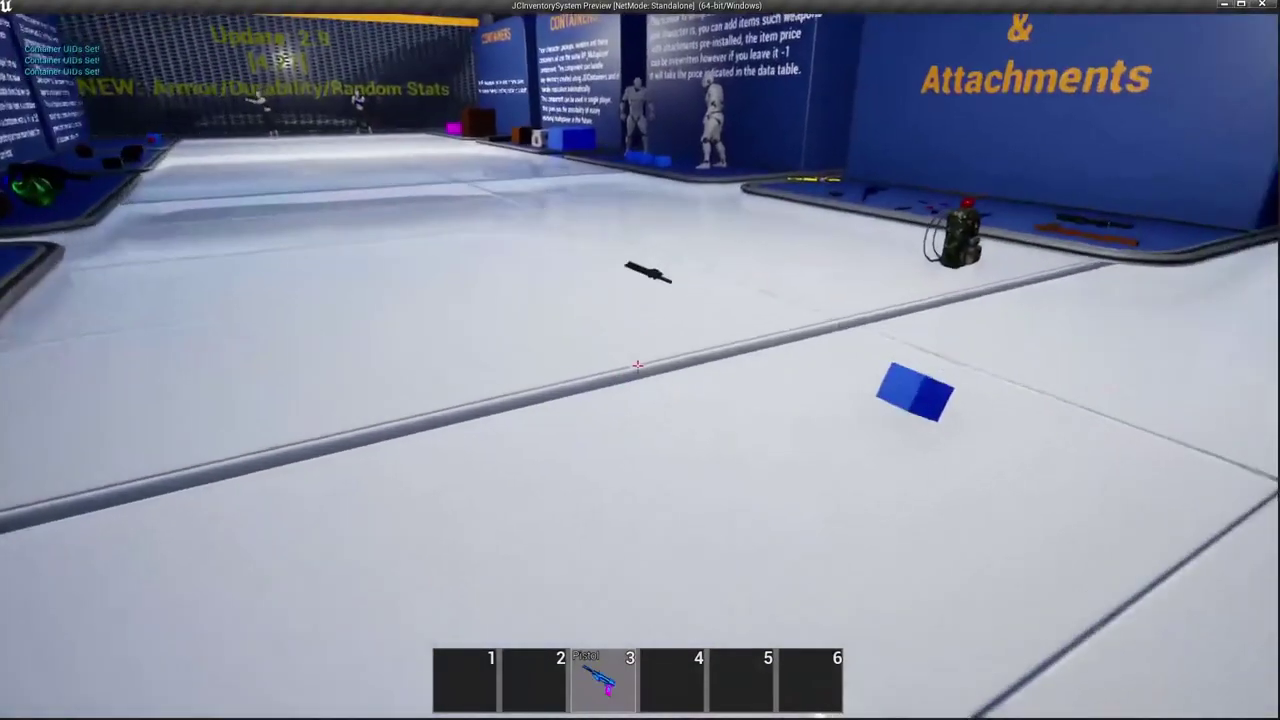
{"action": "key", "text": "w"}
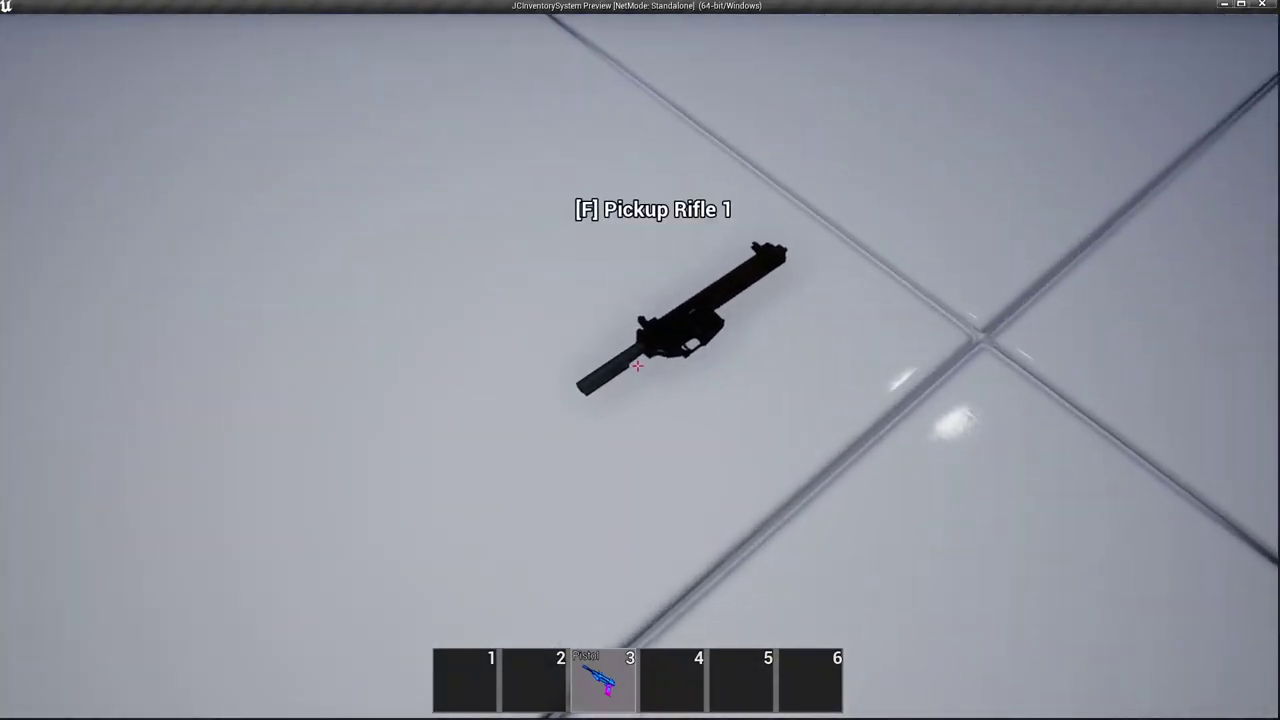
{"action": "key", "text": "Escape"}
{"action": "scroll", "coordinate": [412, 165], "scroll_direction": "down", "scroll_amount": 3}
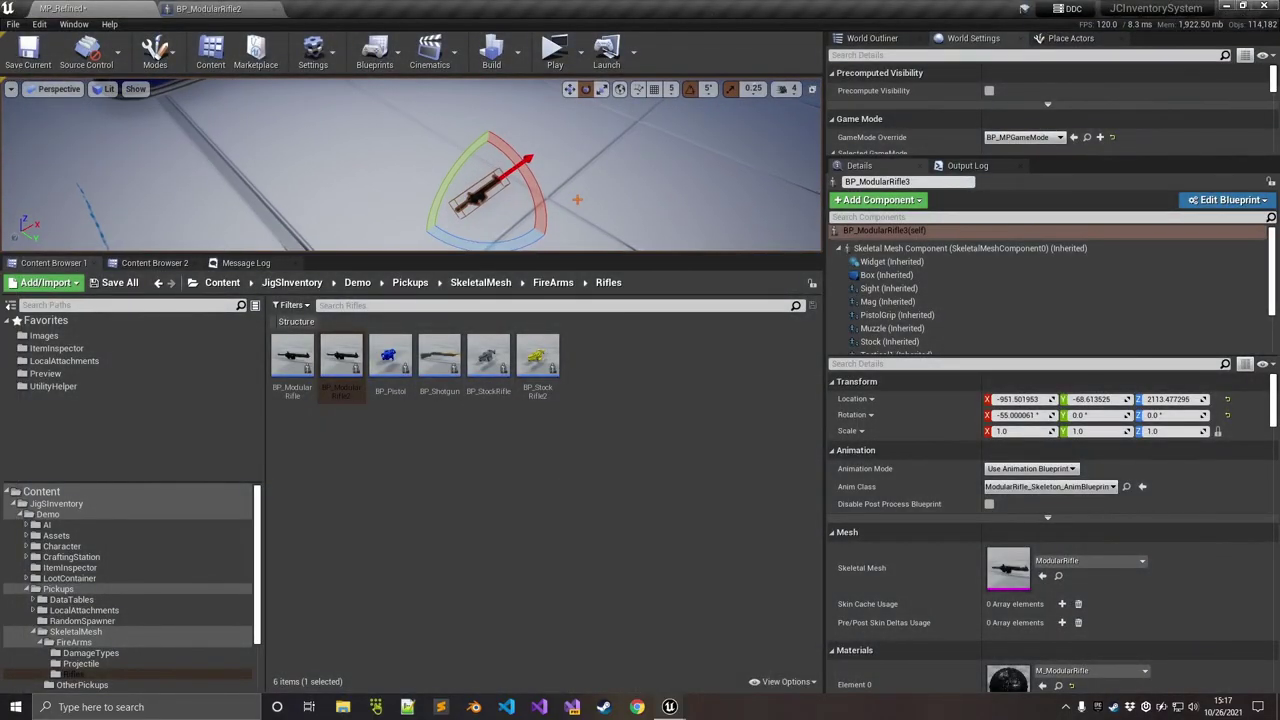
- Check the placed rifle in JigContainerHelper by refreshing its component data, and put the helper window away
{"action": "key", "text": "w"}
{"action": "mouse_move", "coordinate": [670, 707]}
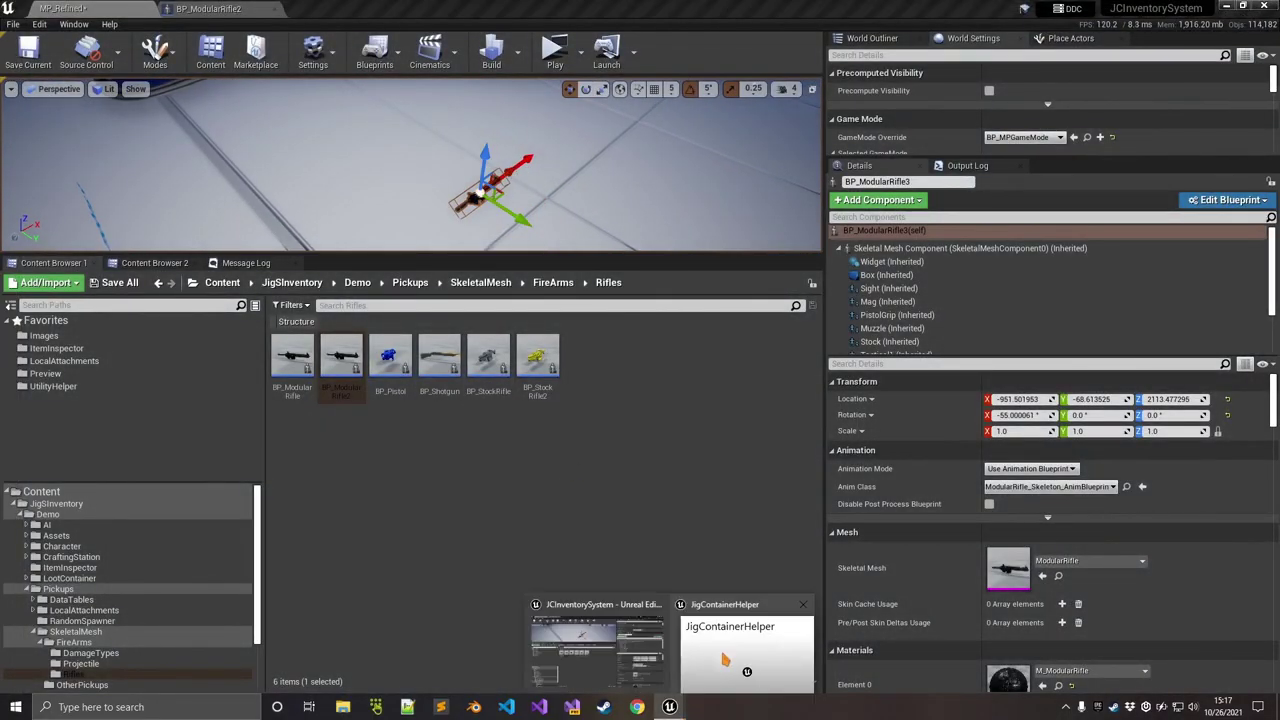
{"action": "left_click", "coordinate": [712, 645]}
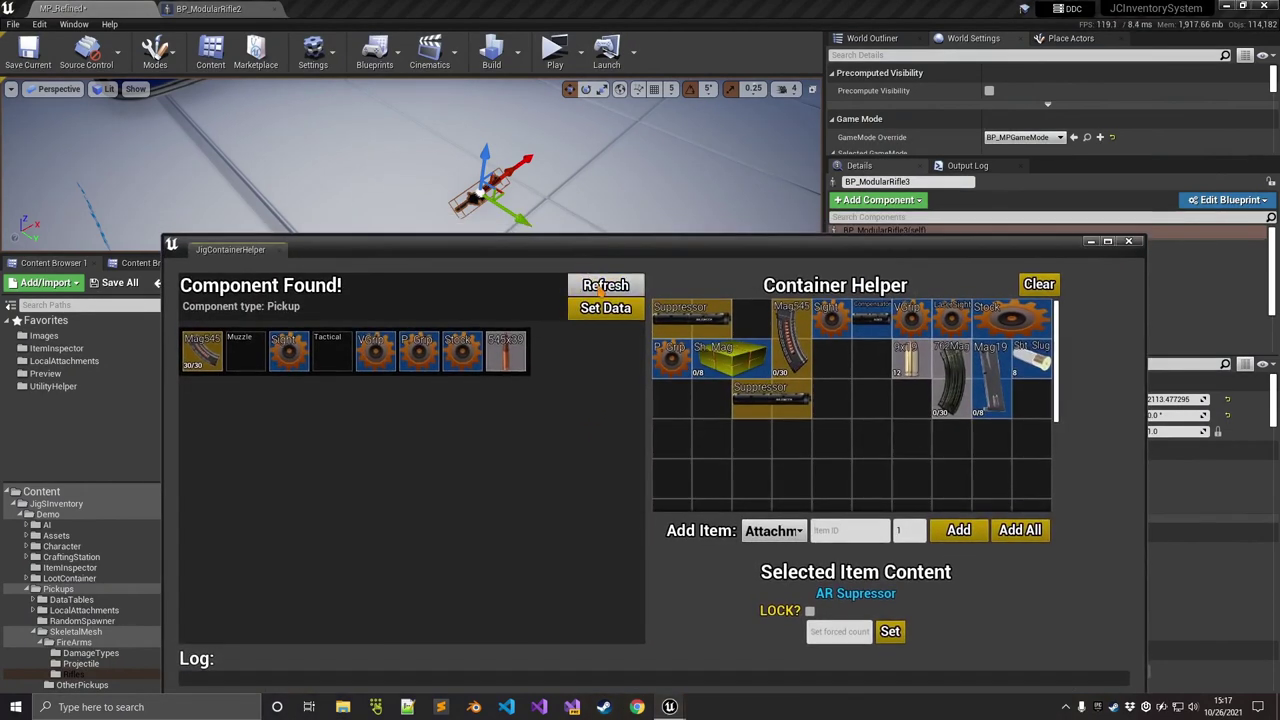
{"action": "left_click", "coordinate": [605, 284]}
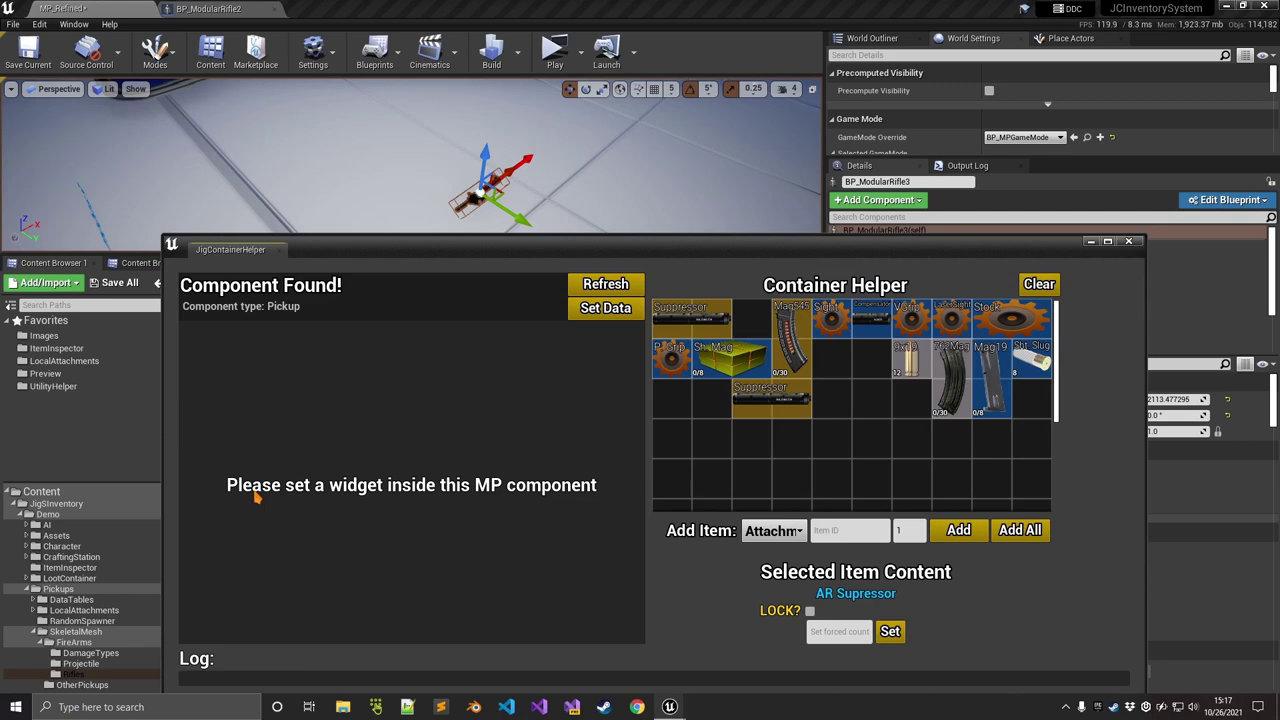
{"action": "left_click", "coordinate": [1090, 241]}
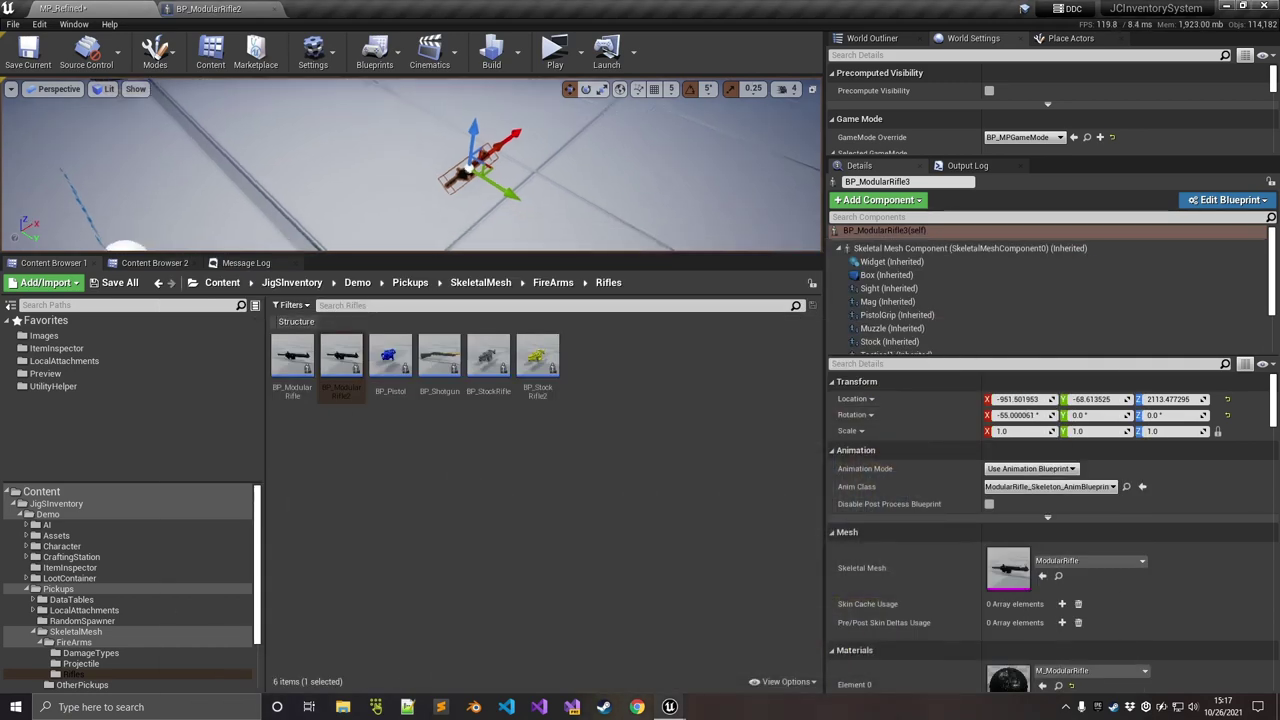
- In BP_ModularRifle2, set the BP_JigMultiplayer component's Inventory Widget Class to SC_Attachment
{"action": "right_click_drag", "start_coordinate": [486, 160], "coordinate": [498, 165]}
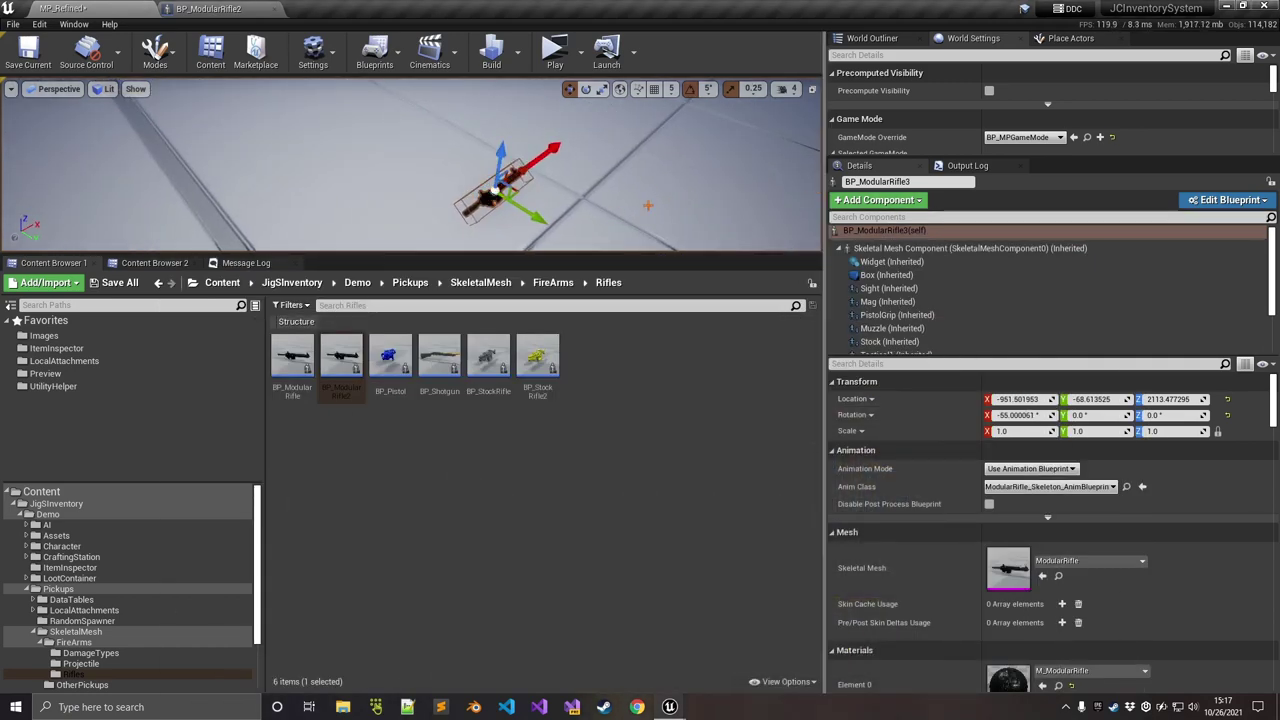
{"action": "scroll", "coordinate": [1000, 300], "scroll_direction": "down", "scroll_amount": 3}
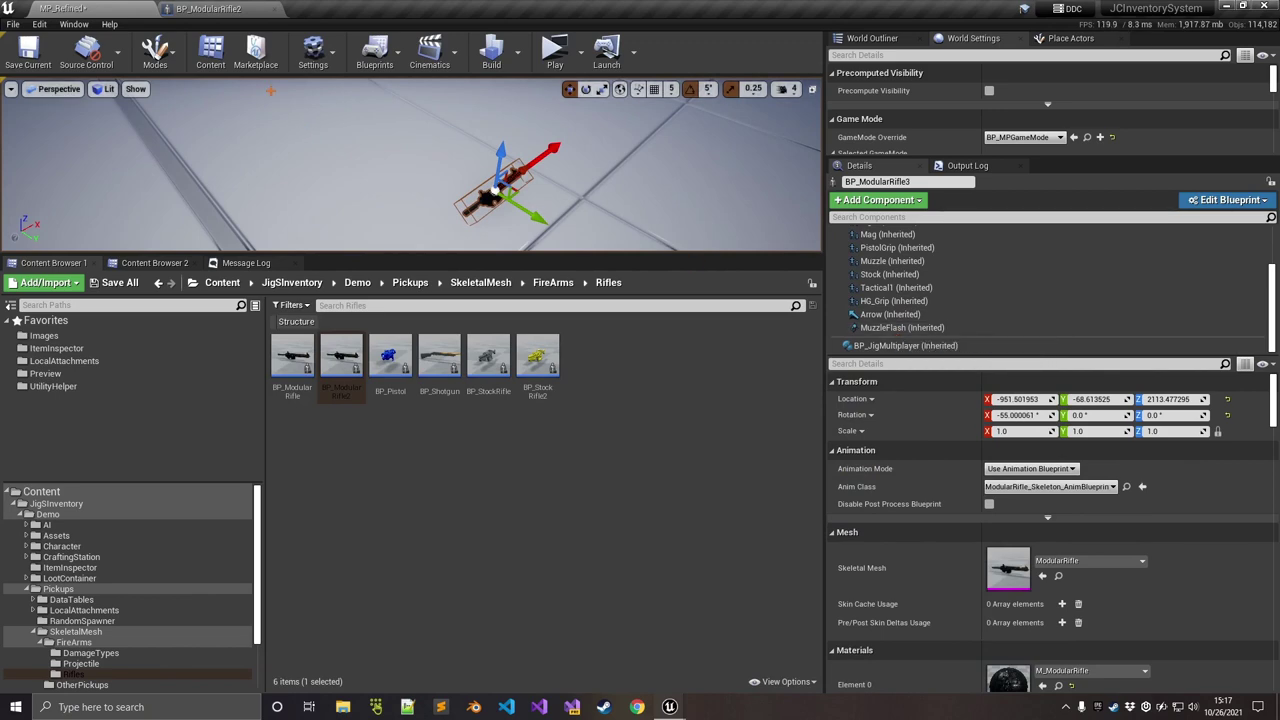
{"action": "left_click", "coordinate": [220, 9]}
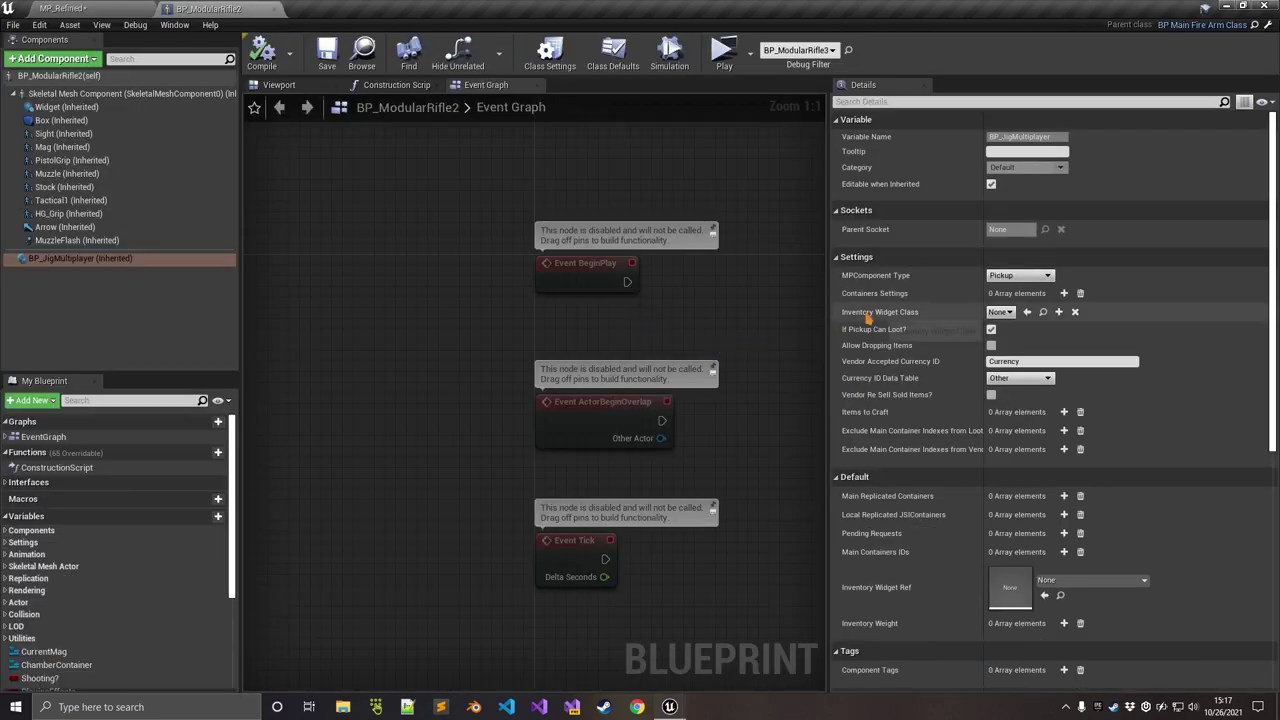
{"action": "left_click", "coordinate": [1000, 312]}
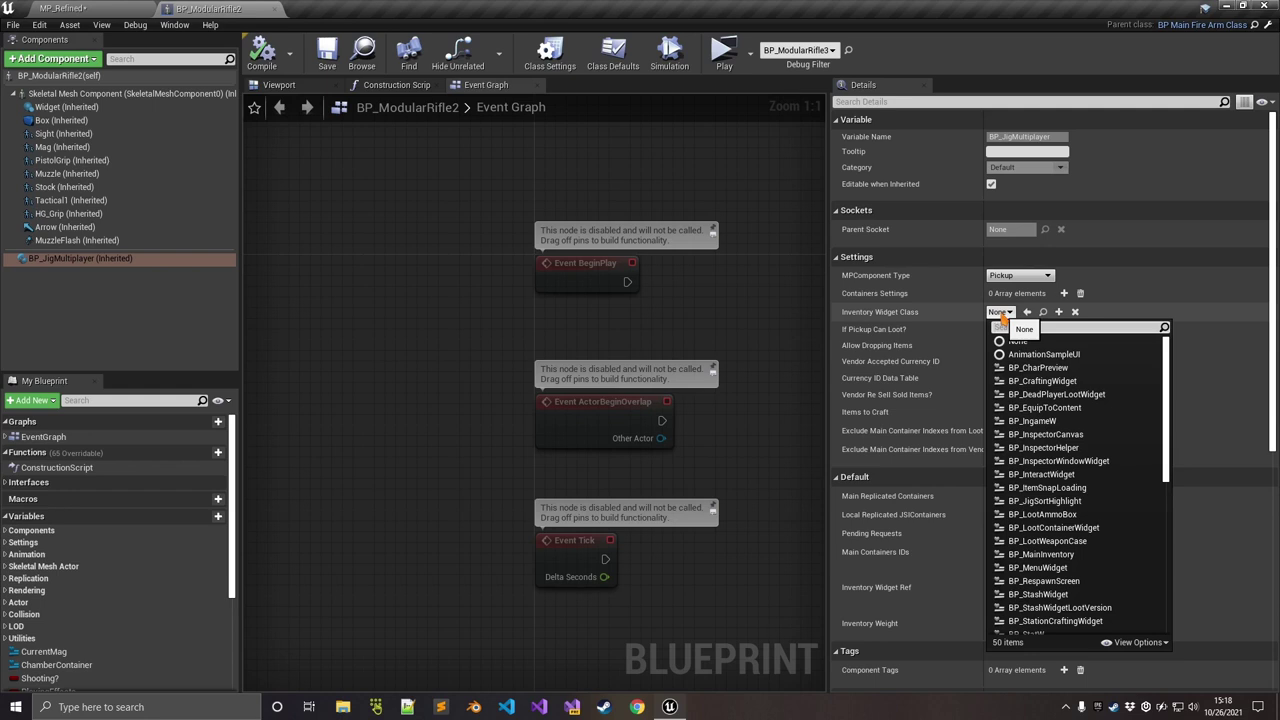
{"action": "type", "text": "SC_"}
{"action": "left_click", "coordinate": [1040, 355]}
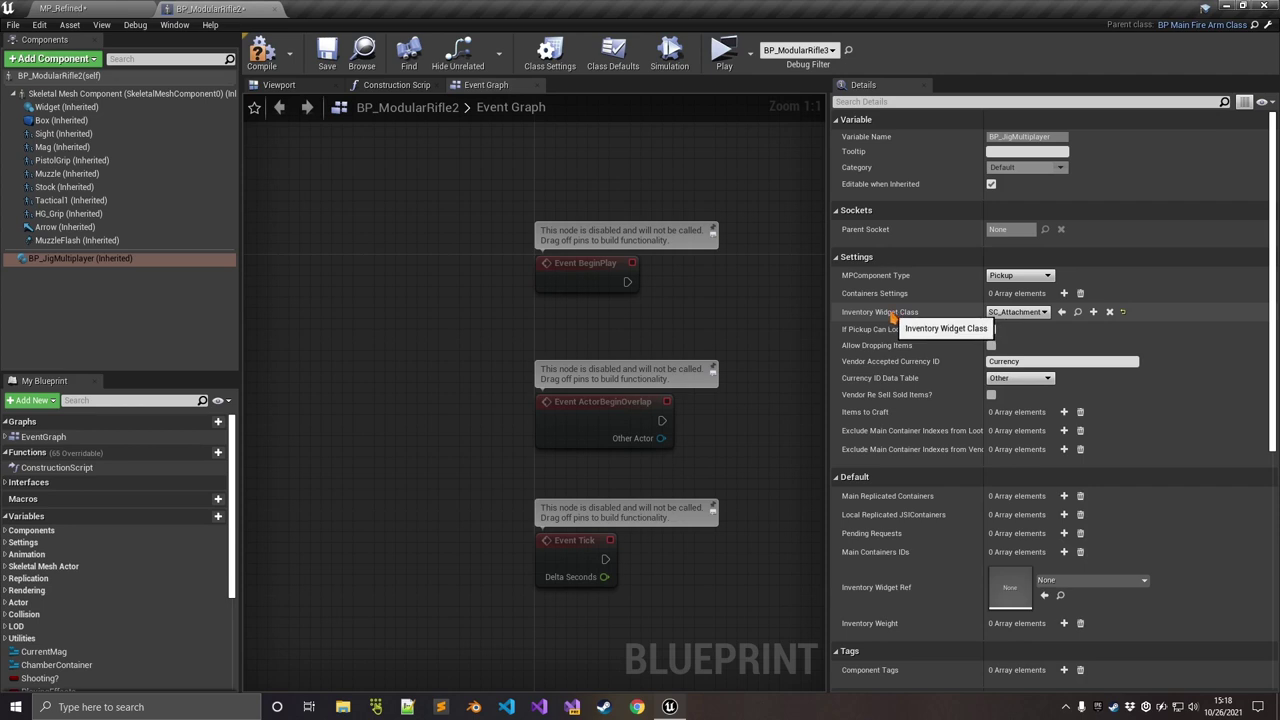
- Locate and open the SC_Attachment widget, examine its attachment containers in the designer, and close it
{"action": "left_click", "coordinate": [1077, 312]}
{"action": "double_click", "coordinate": [292, 357]}
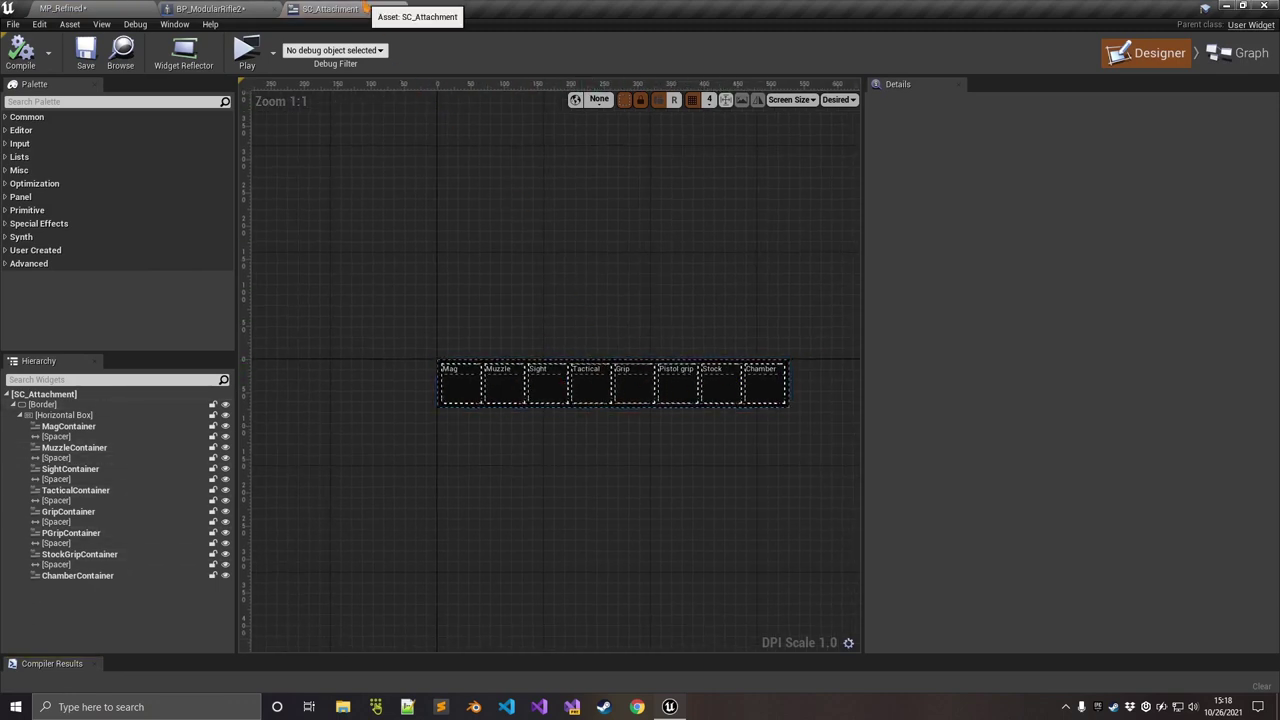
{"action": "left_click", "coordinate": [366, 8]}
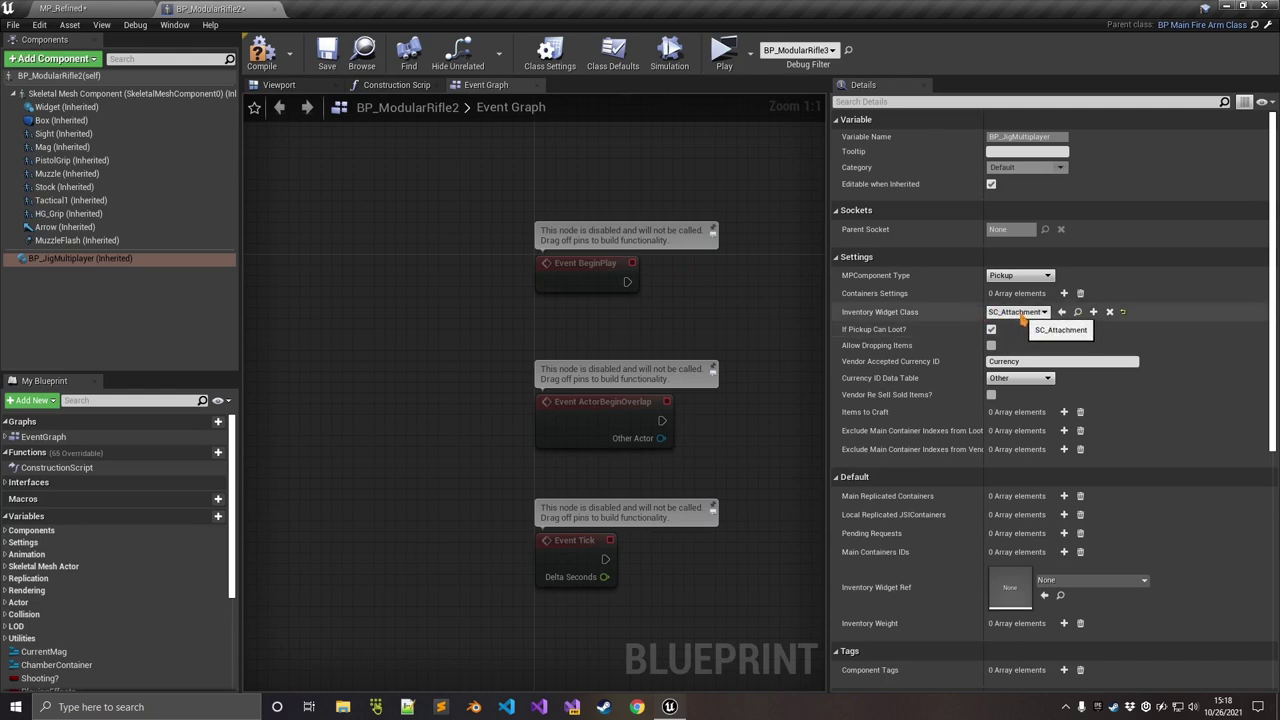
- Compile and save BP_ModularRifle2, and refresh the placed rifle's component in JigContainerHelper
{"action": "left_click", "coordinate": [262, 53]}
{"action": "left_click", "coordinate": [327, 53]}
{"action": "left_click", "coordinate": [64, 9]}
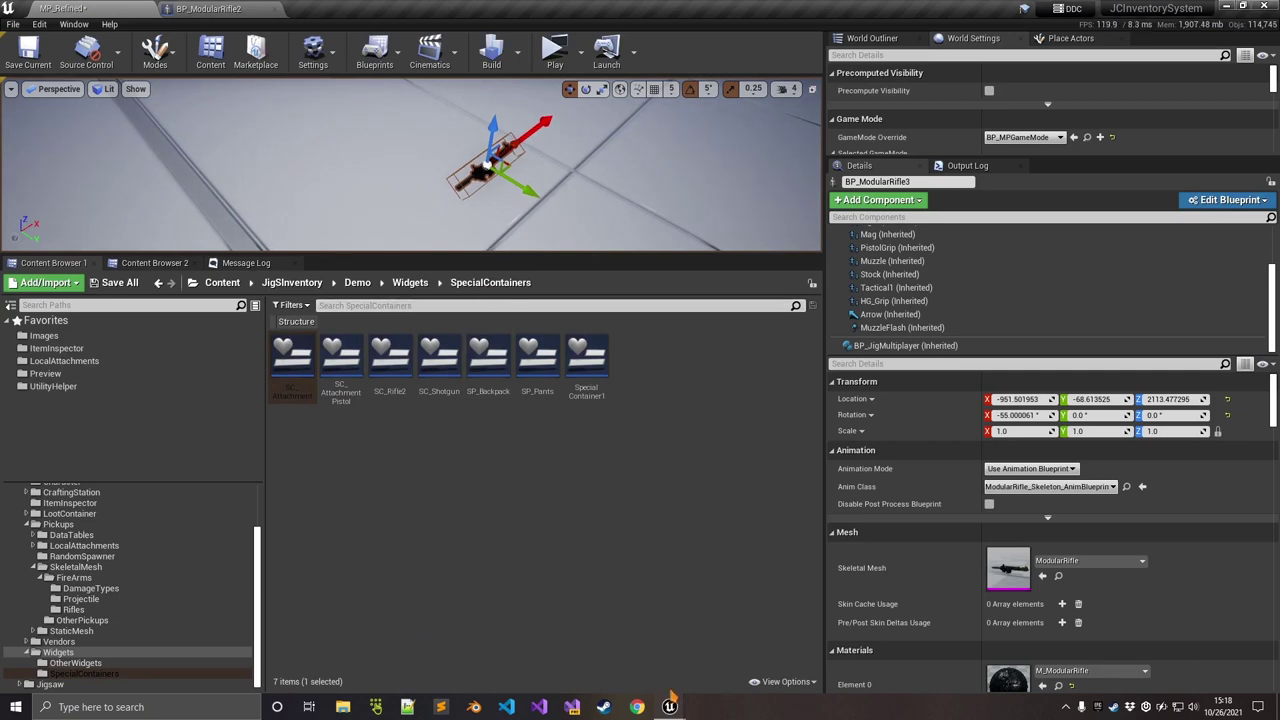
{"action": "mouse_move", "coordinate": [670, 706]}
{"action": "left_click", "coordinate": [724, 660]}
{"action": "left_click_drag", "start_coordinate": [680, 252], "coordinate": [652, 155]}
{"action": "left_click", "coordinate": [573, 182]}
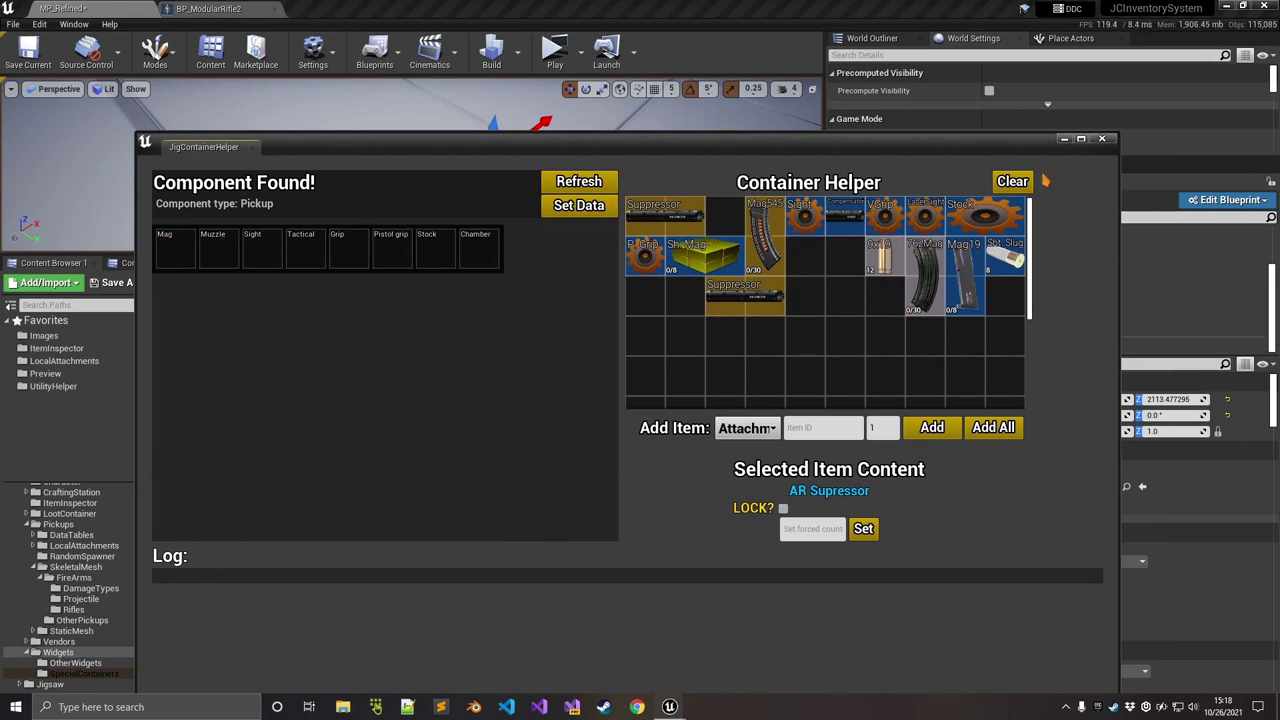
{"action": "left_click", "coordinate": [1063, 139]}
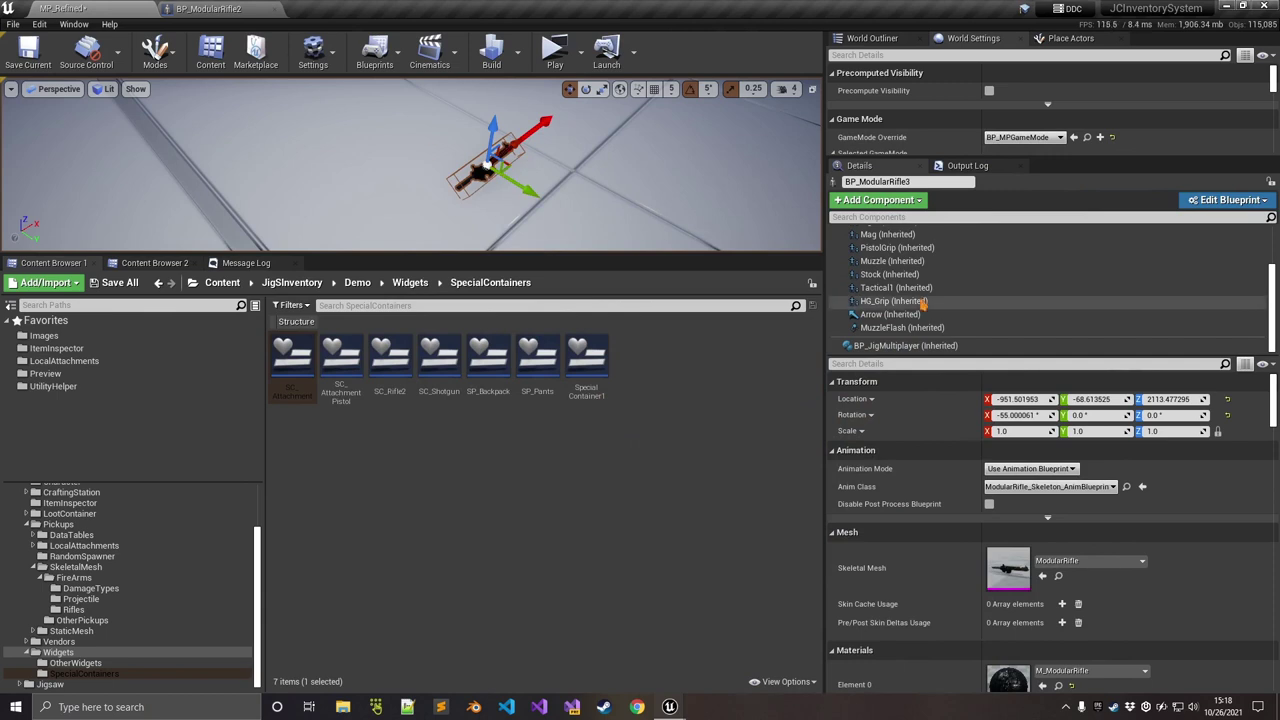
- Select the placed rifle's BP_JigMultiplayer component and review the first entries of its Containers Settings array
{"action": "left_click", "coordinate": [895, 345]}
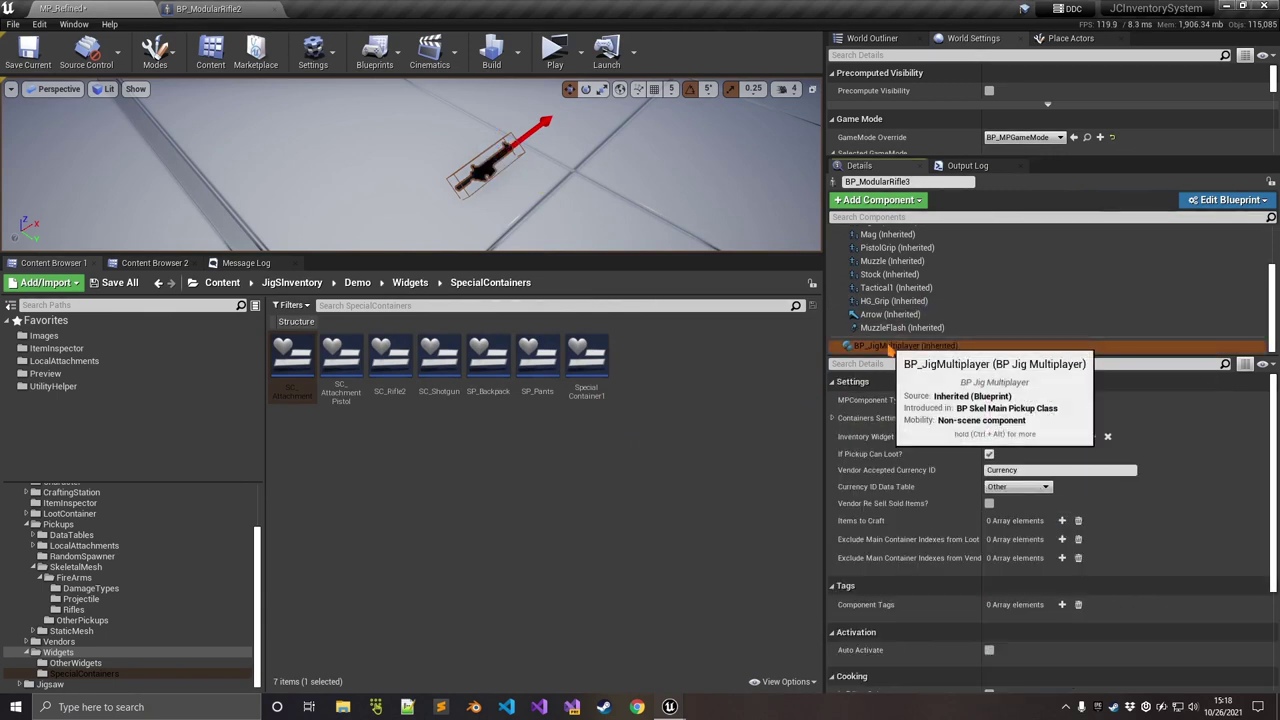
{"action": "left_click", "coordinate": [834, 419]}
{"action": "left_click", "coordinate": [839, 435]}
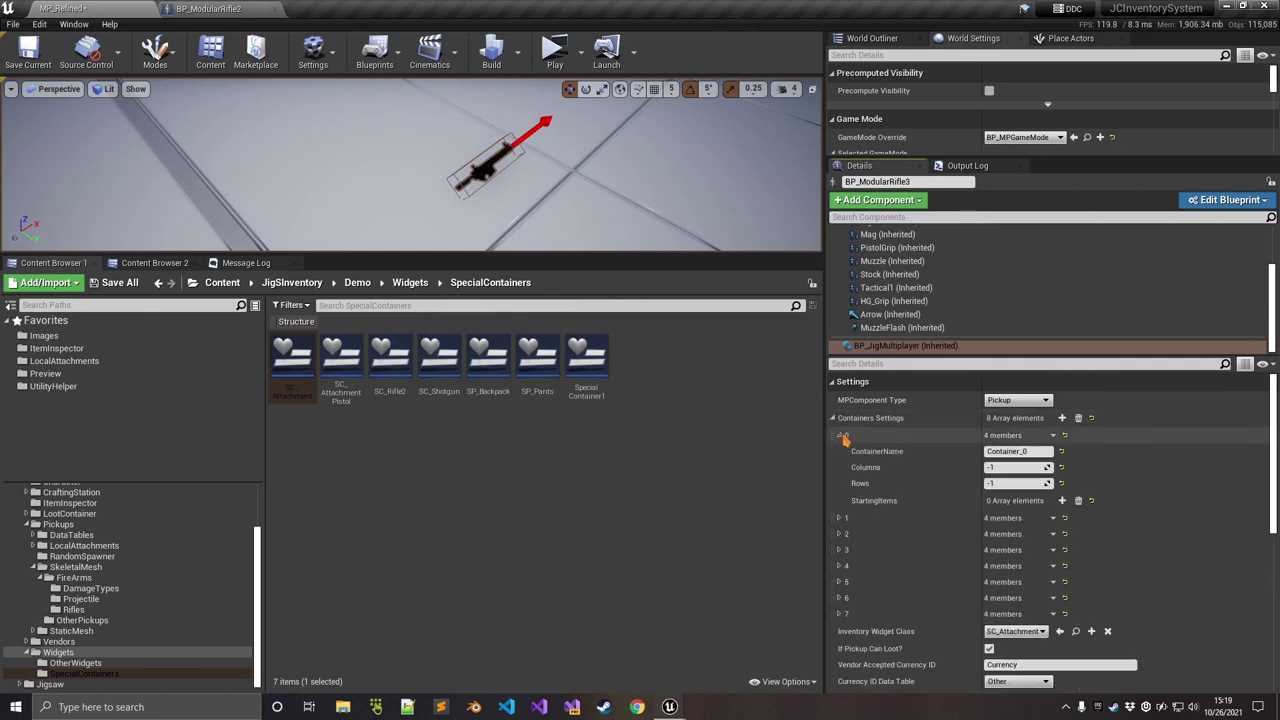
{"action": "left_click", "coordinate": [839, 518]}
{"action": "left_click", "coordinate": [839, 435]}
{"action": "left_click", "coordinate": [839, 451]}
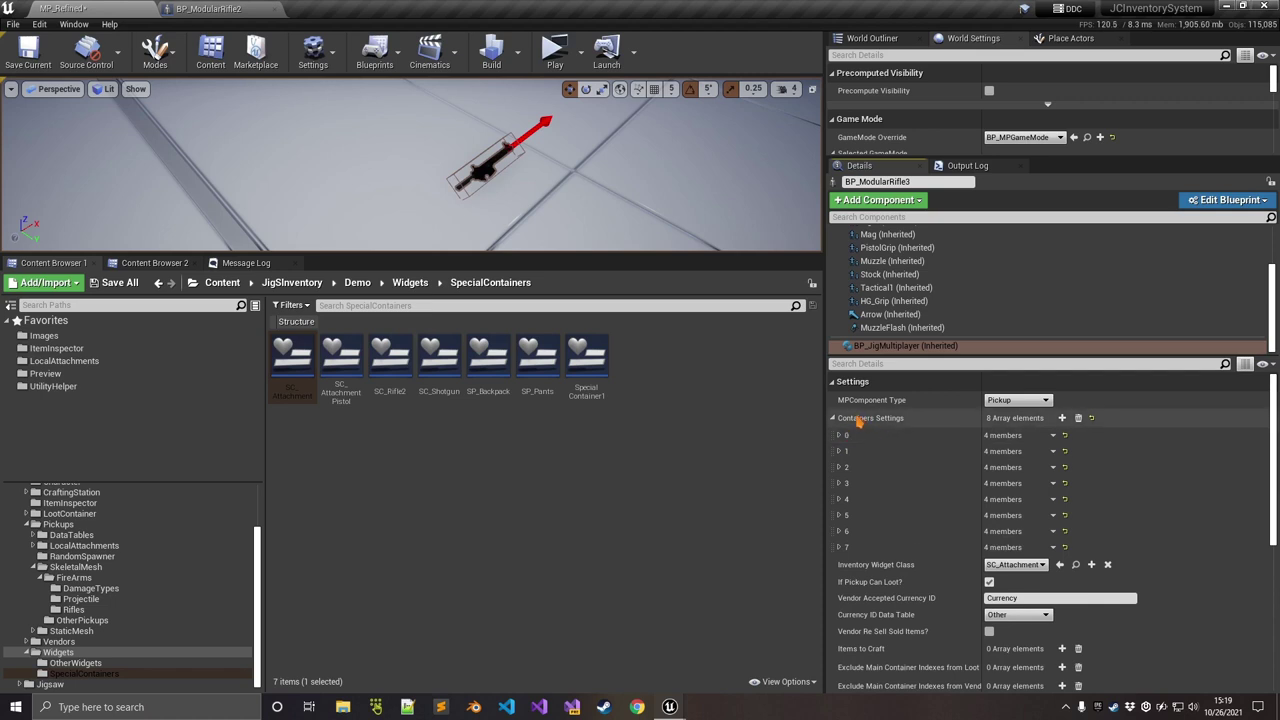
- Copy the Containers Settings from the placed rifle instance and paste them into the BP_JigMultiplayer component of BP_ModularRifle2
{"action": "right_click", "coordinate": [857, 421]}
{"action": "left_click", "coordinate": [900, 471]}
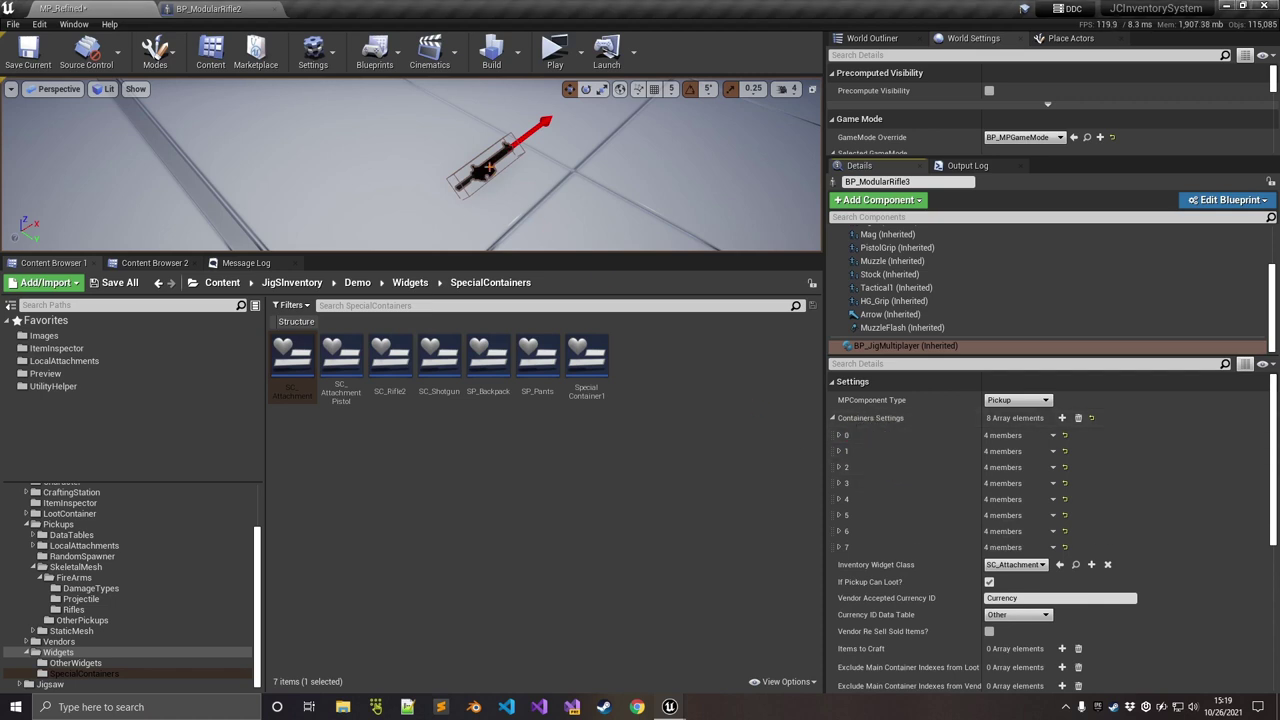
{"action": "left_click", "coordinate": [1205, 200]}
{"action": "left_click", "coordinate": [1182, 236]}
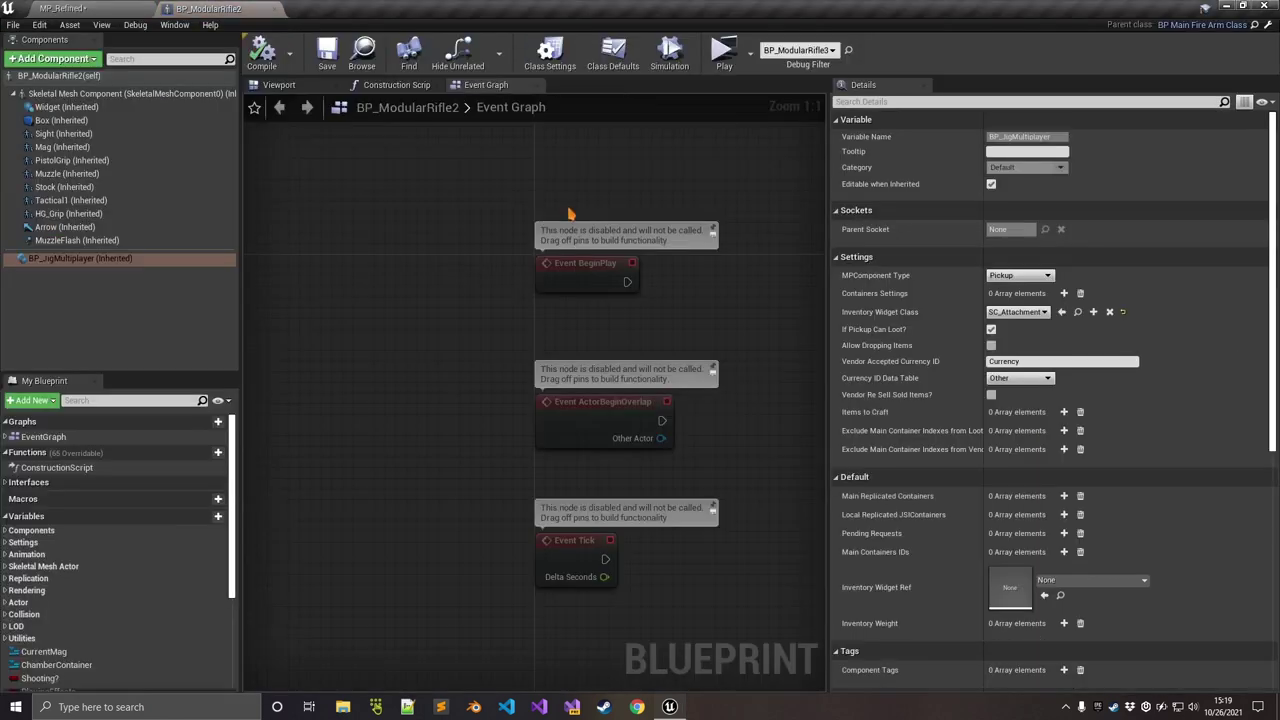
{"action": "right_click", "coordinate": [879, 294]}
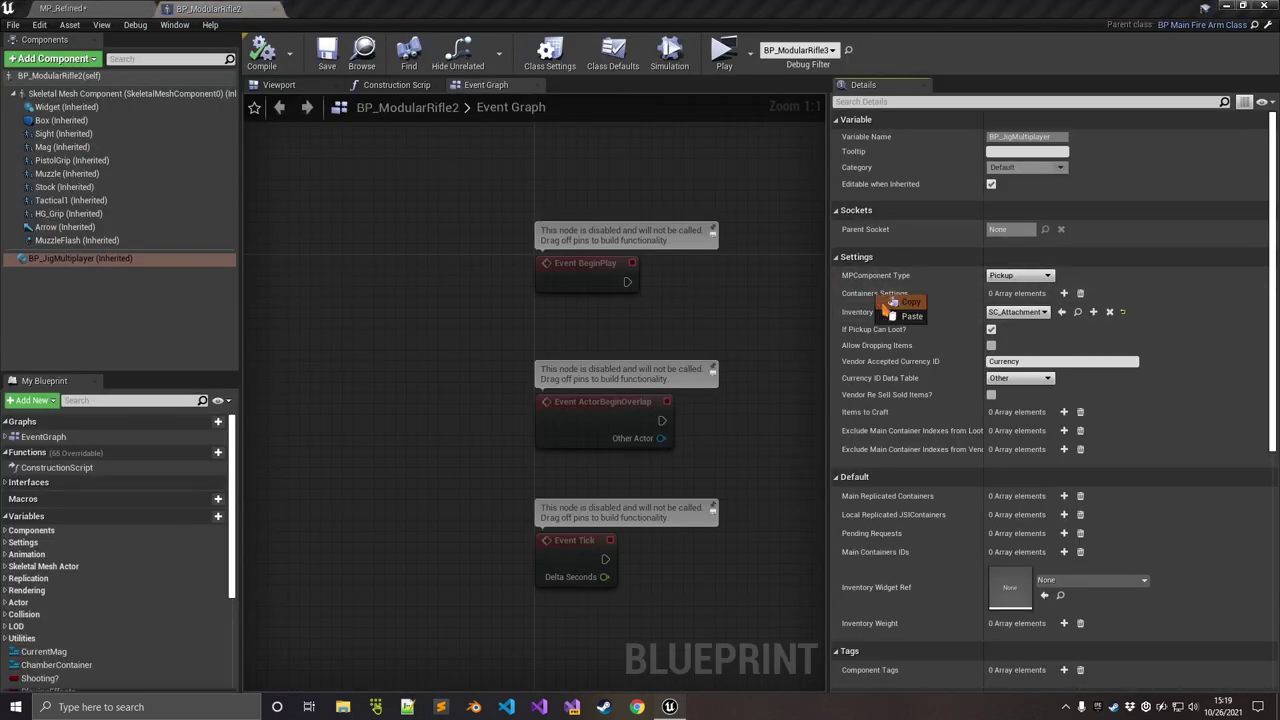
{"action": "left_click", "coordinate": [908, 316]}
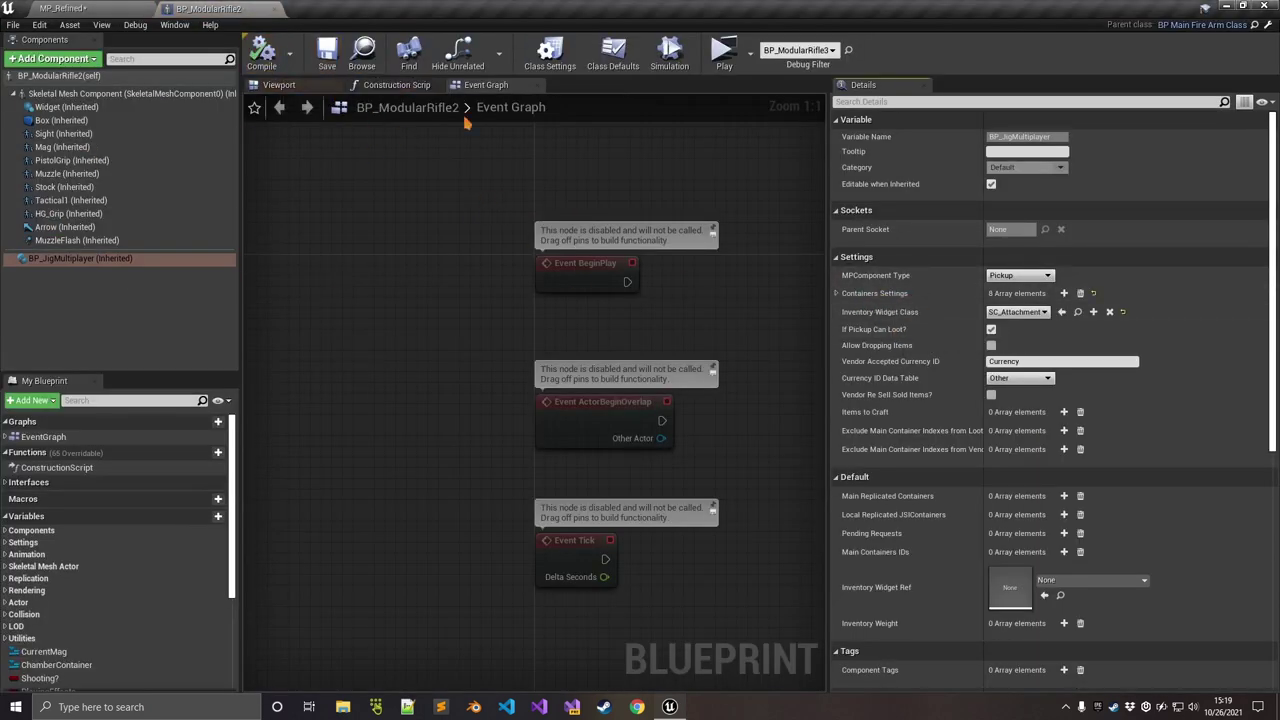
- Back in the level, reopen JigContainerHelper, clear the Container Helper grid and add all attachment items to it
{"action": "left_click", "coordinate": [64, 9]}
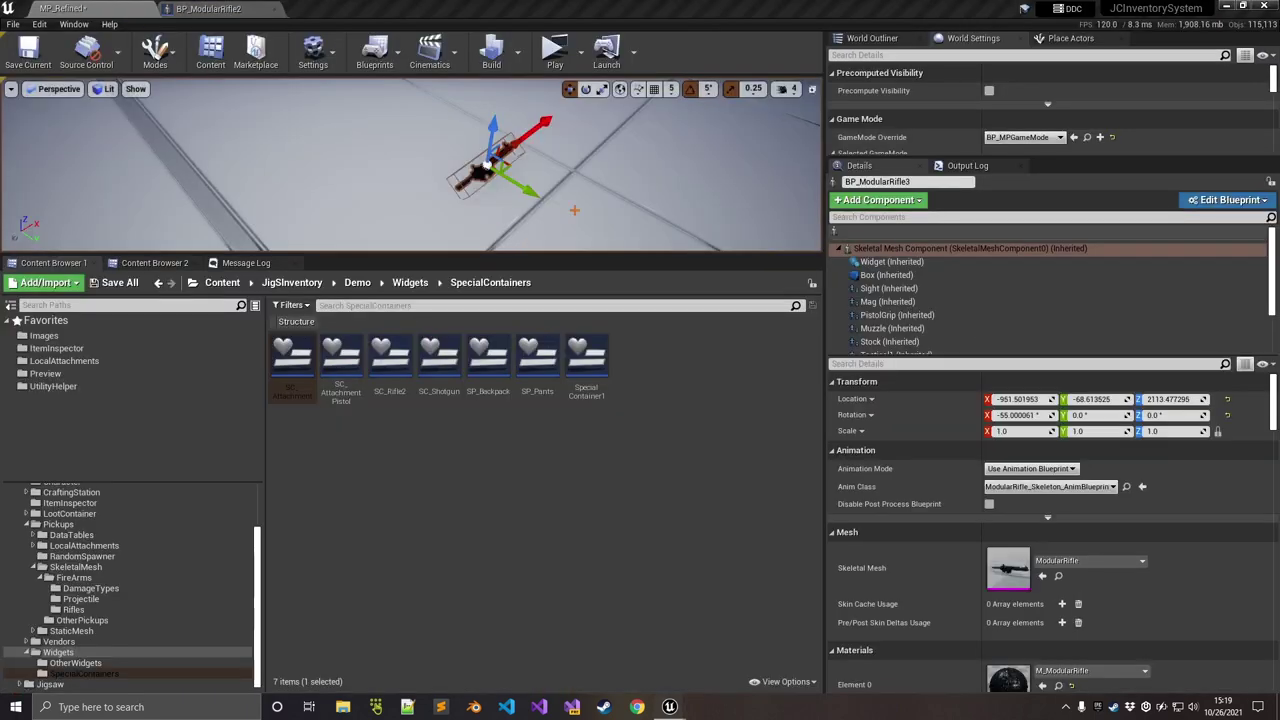
{"action": "mouse_move", "coordinate": [670, 705]}
{"action": "left_click", "coordinate": [712, 645]}
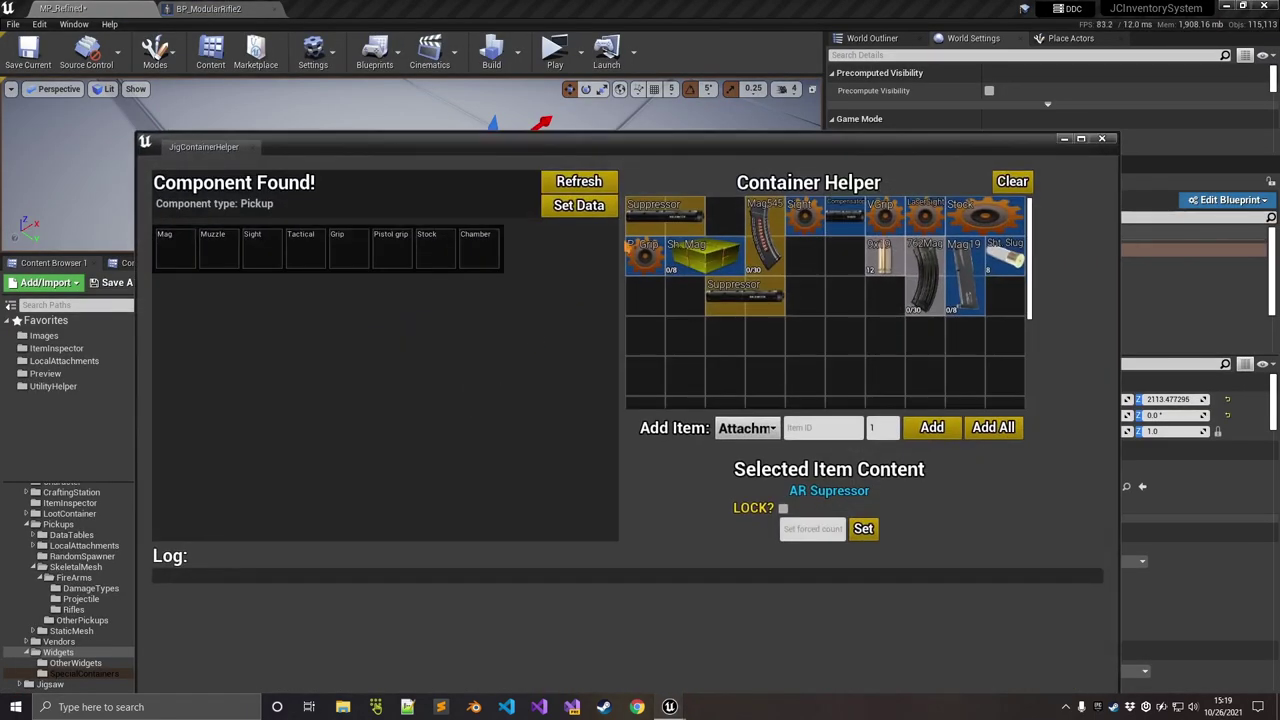
{"action": "left_click_drag", "start_coordinate": [552, 148], "coordinate": [553, 203]}
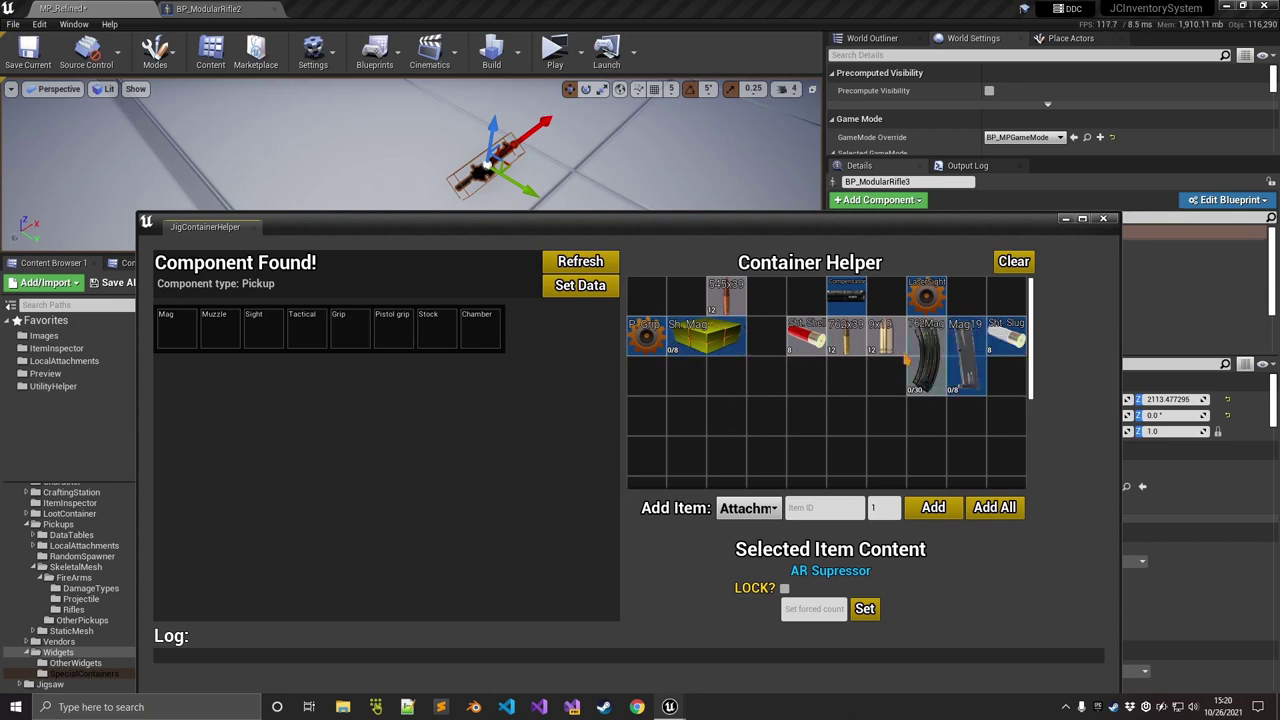
{"action": "left_click", "coordinate": [1013, 262]}
{"action": "left_click", "coordinate": [995, 507]}
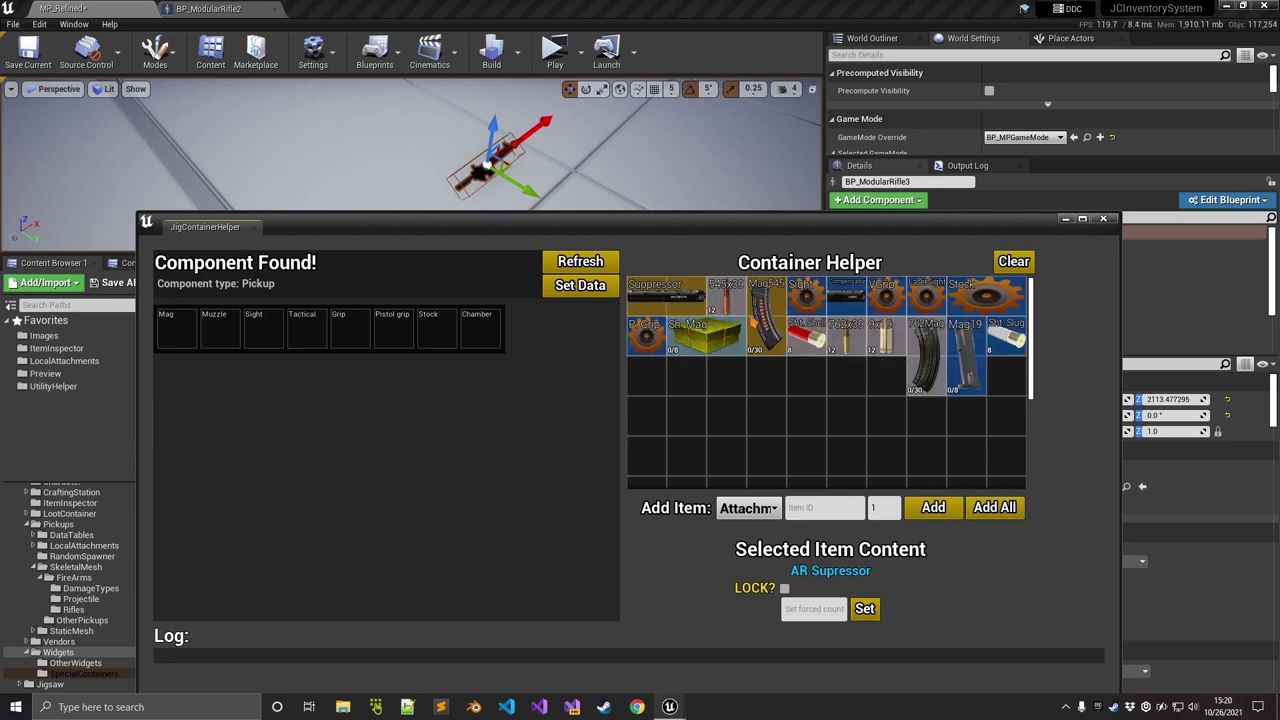
- Move the Mag545 magazine into the rifle's Mag slot and apply it with Set Data, putting the helper away
{"action": "left_click_drag", "start_coordinate": [766, 325], "coordinate": [180, 330]}
{"action": "left_click", "coordinate": [566, 292]}
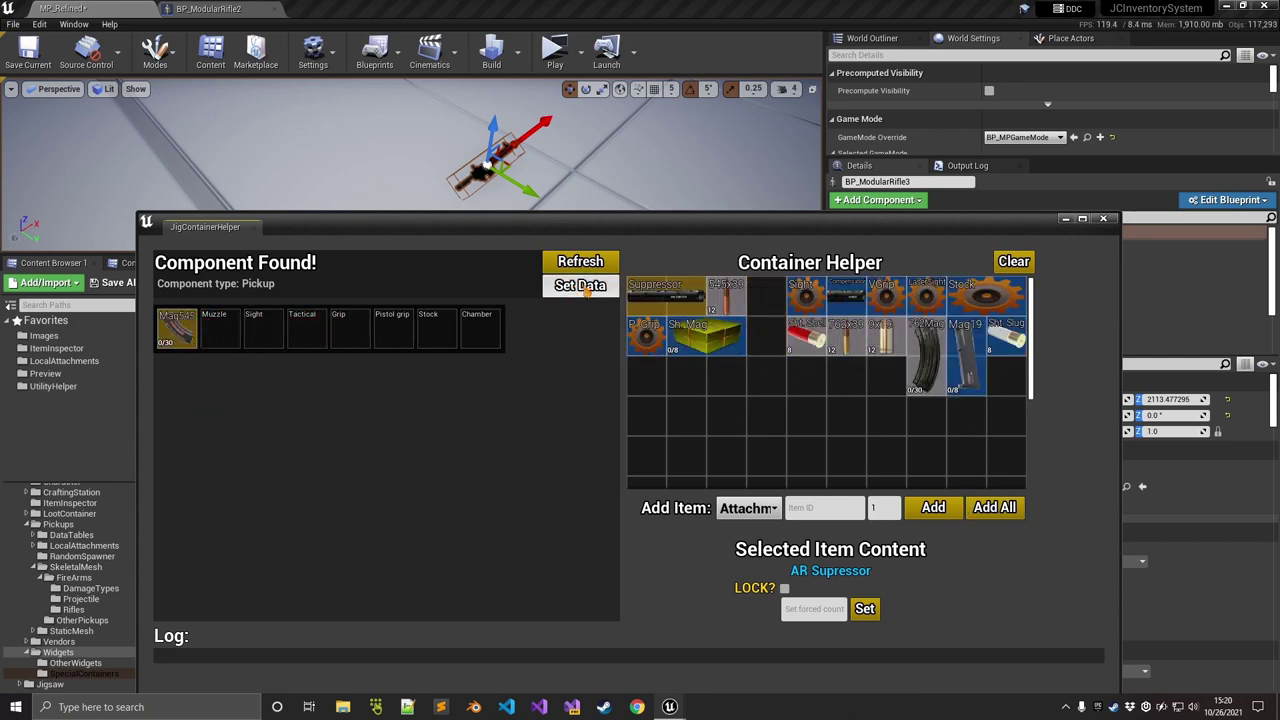
{"action": "left_click", "coordinate": [1064, 218]}
- Play-test the level again, inspect the placed rifle's magazine up close, and end the session
{"action": "left_click", "coordinate": [554, 50]}
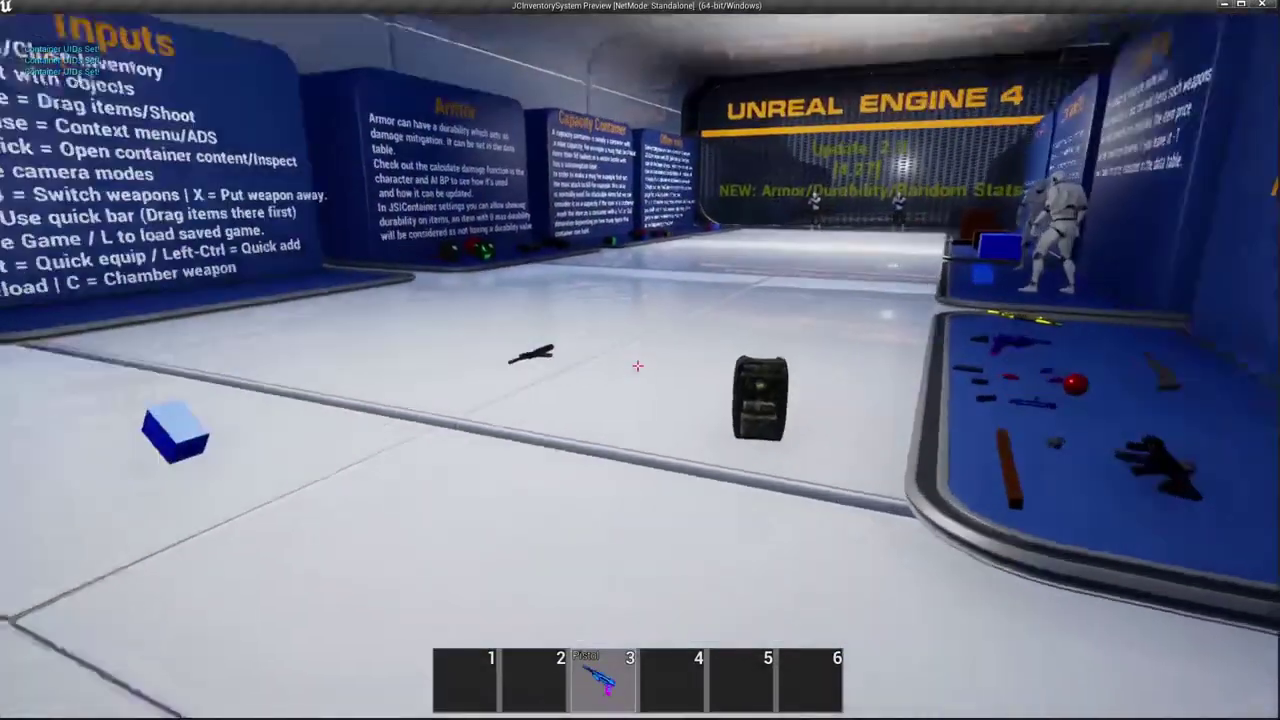
{"action": "key", "text": "w"}
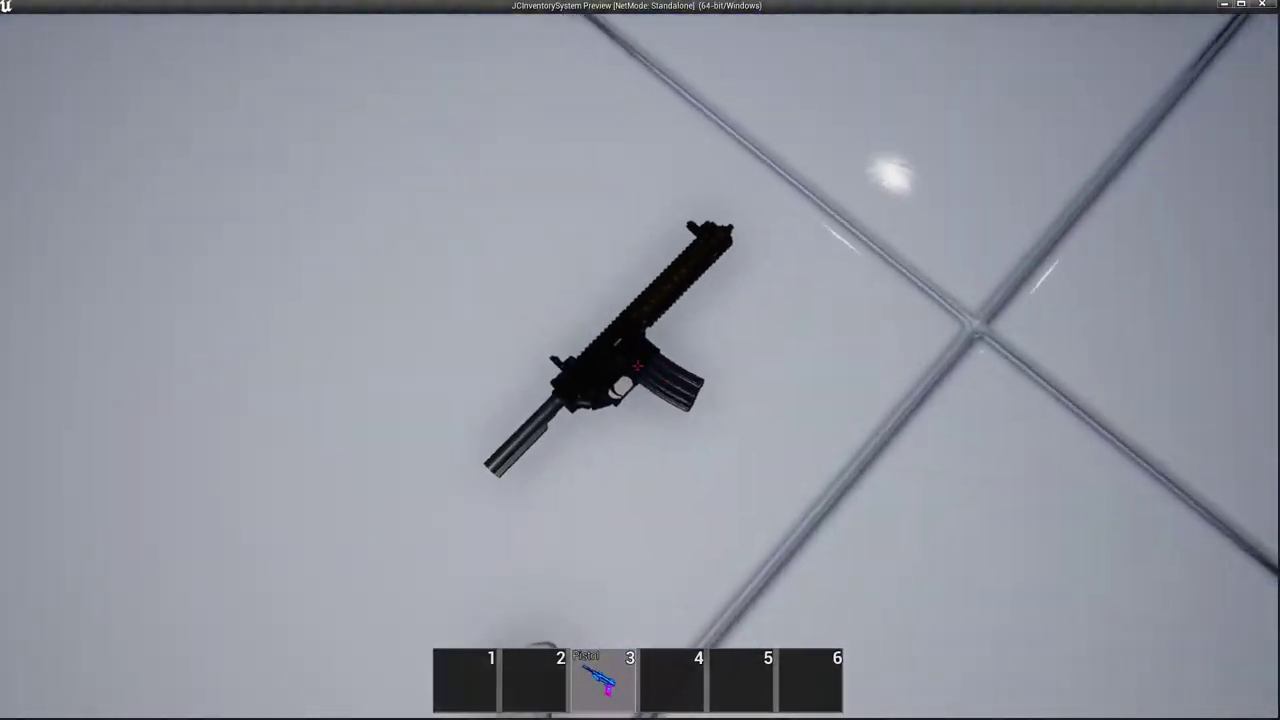
{"action": "key", "text": "Escape"}
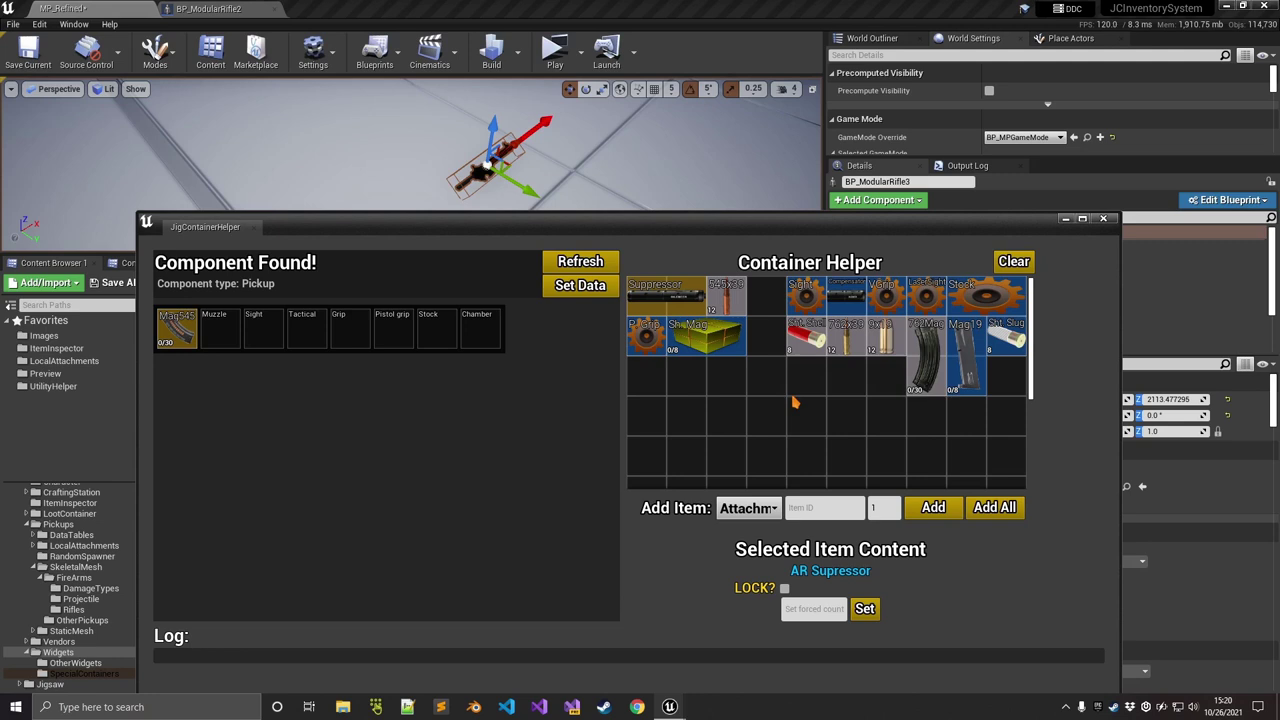